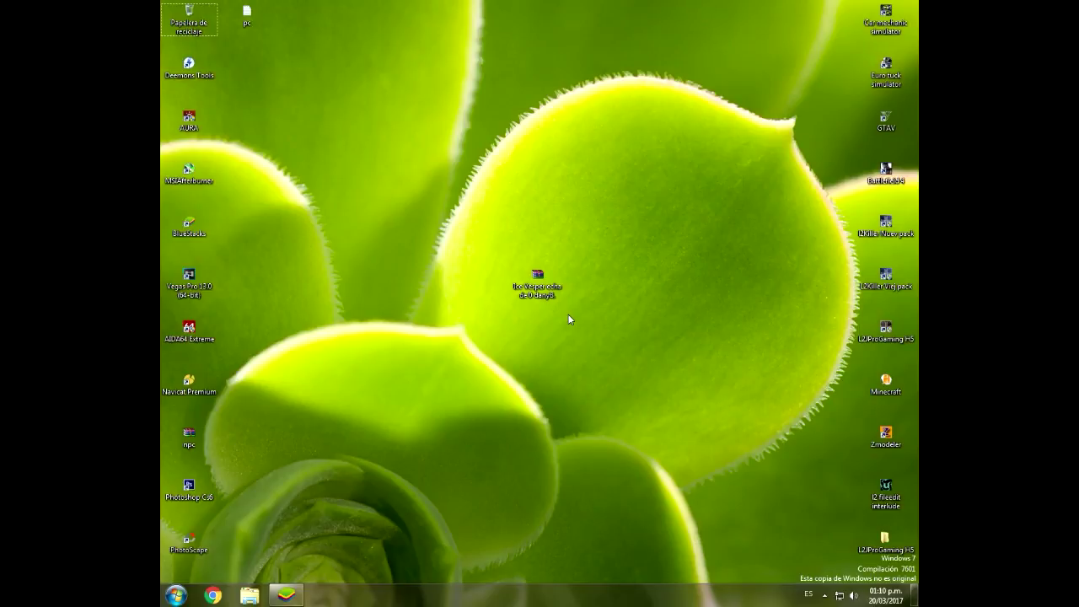
Step: Refresh the desktop repeatedly and move the Ice Vesper archive toward the screen centre
right_click(569, 319)
left_click(612, 365)
right_click(654, 388)
left_click(715, 444)
left_click_drag(528, 300, 442, 291)
left_click_drag(435, 253, 556, 312)
right_click(392, 252)
left_click(426, 300)
left_click_drag(632, 408, 394, 401)
right_click(387, 370)
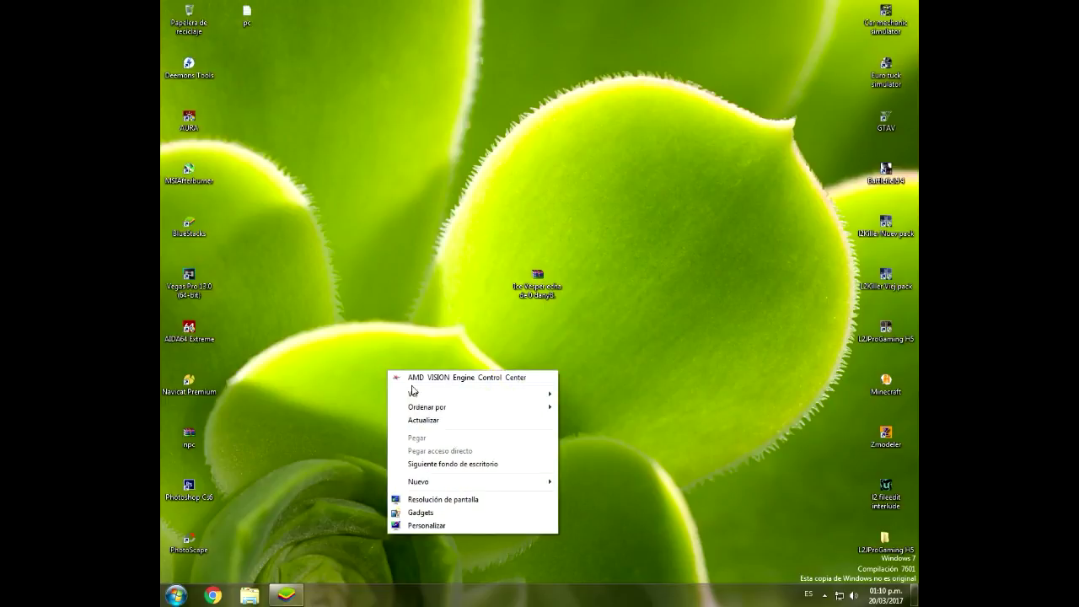
left_click(464, 421)
Step: Extract the Ice Vesper archive here and place the Client and Server folders beside it
left_click(548, 292)
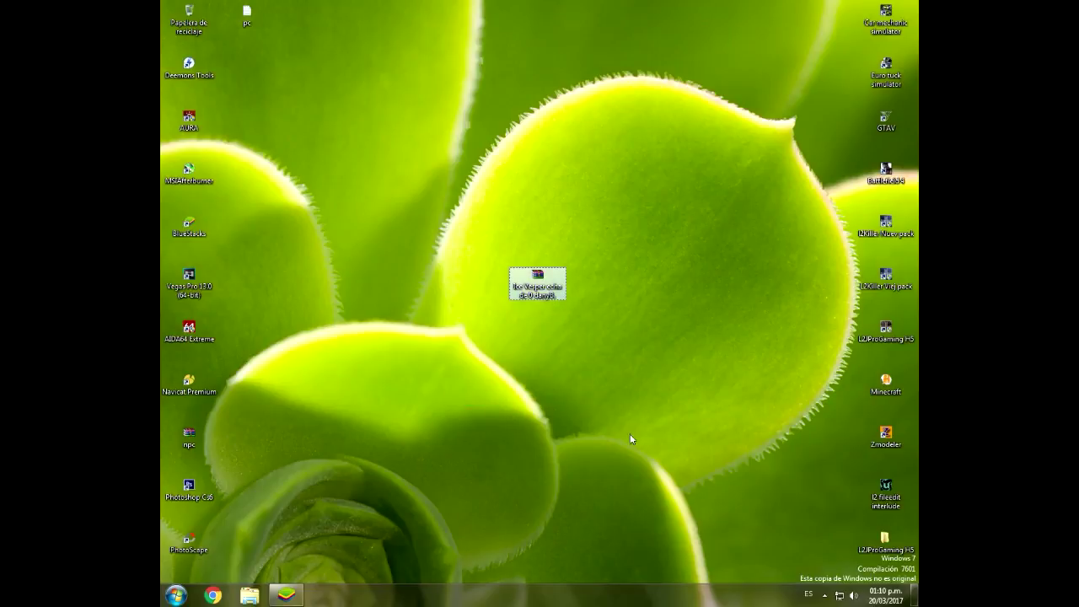
right_click(537, 285)
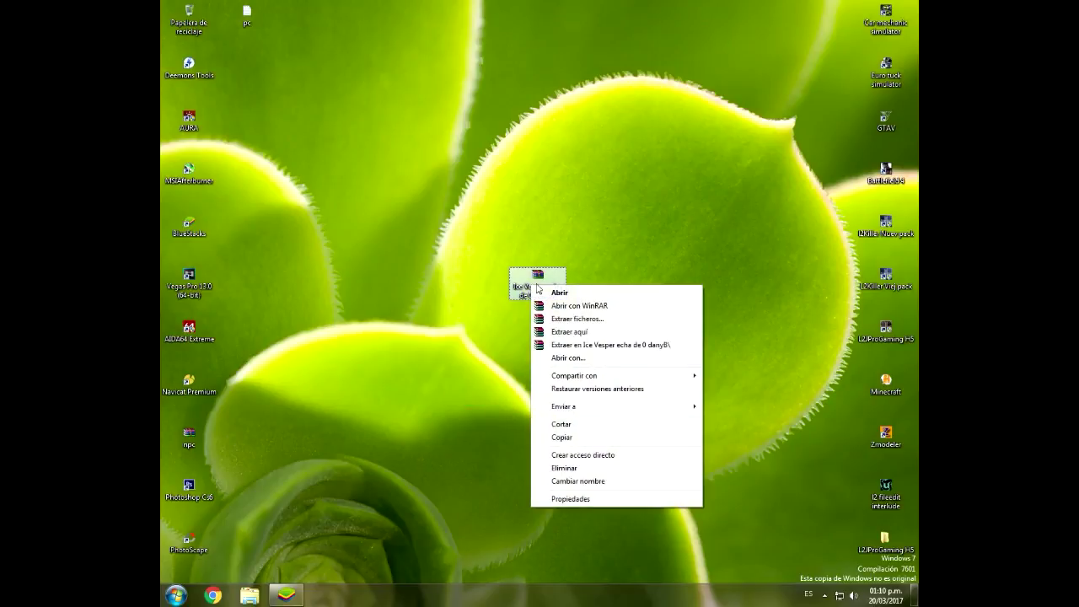
left_click(573, 330)
left_click_drag(324, 217, 478, 280)
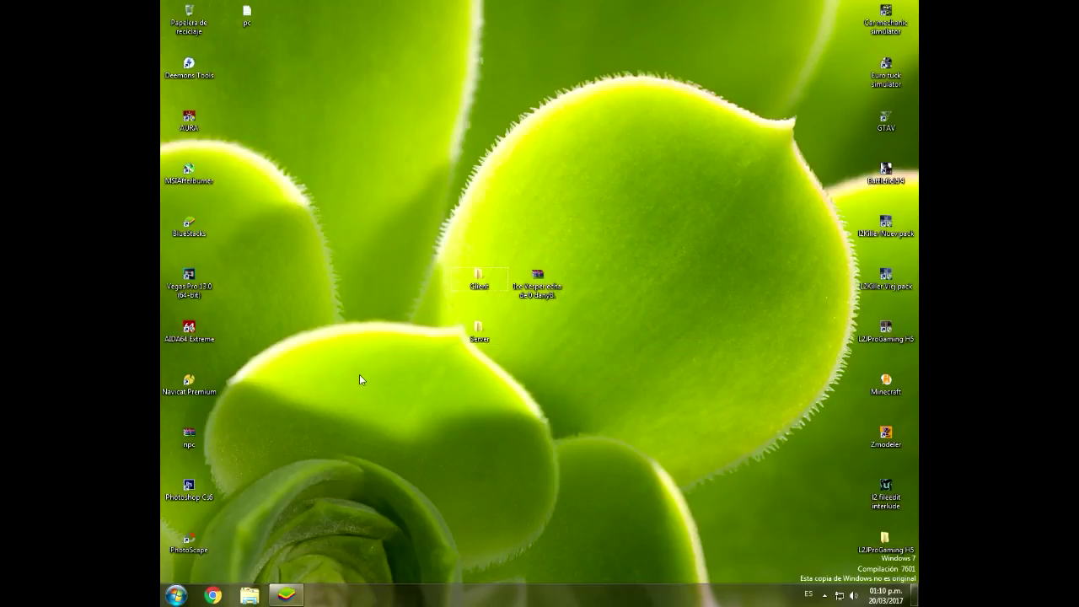
left_click(478, 278)
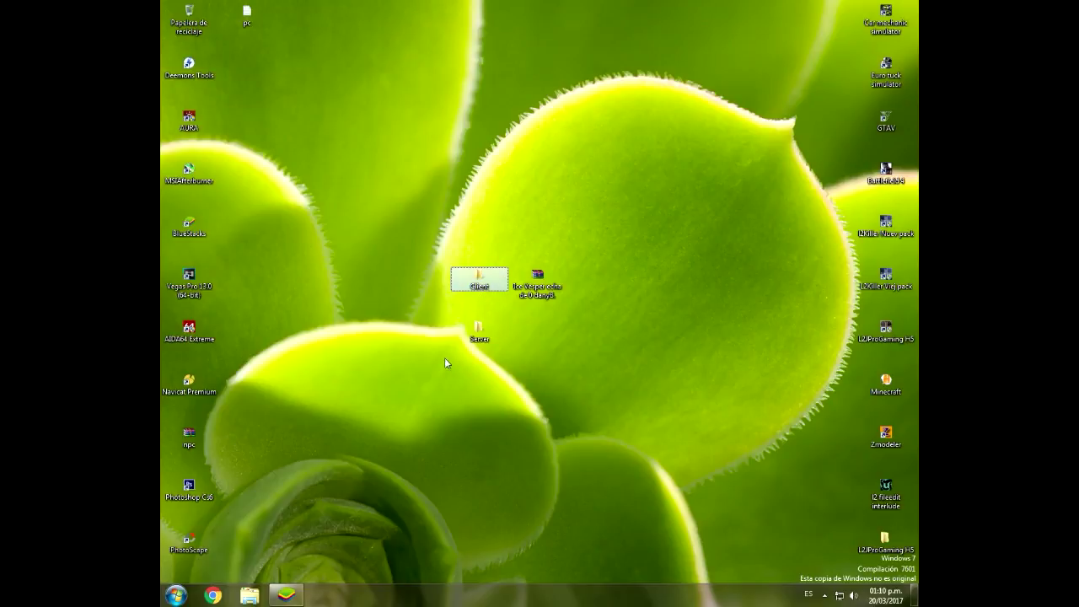
left_click(477, 333)
left_click_drag(499, 362, 599, 469)
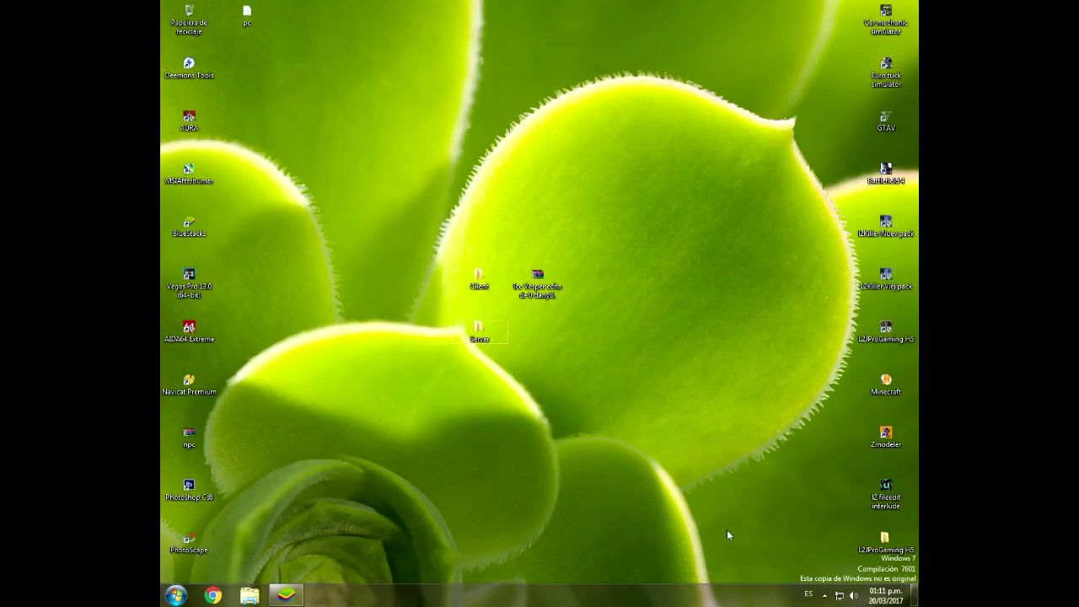
Step: Check the hidden notification icons, then refresh the desktop
left_click(826, 594)
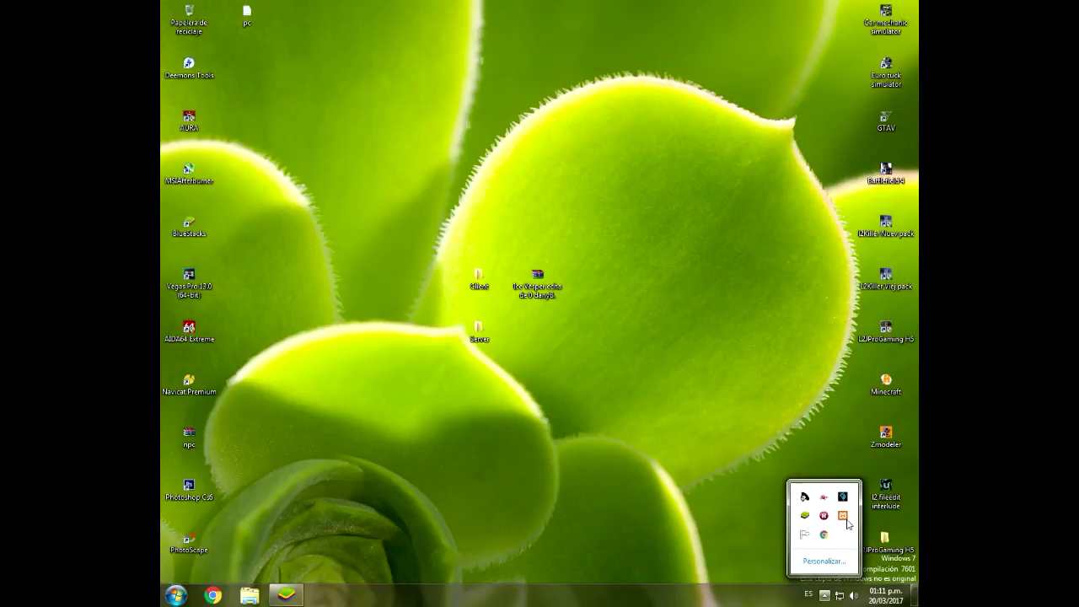
left_click(557, 436)
right_click(557, 436)
left_click(590, 326)
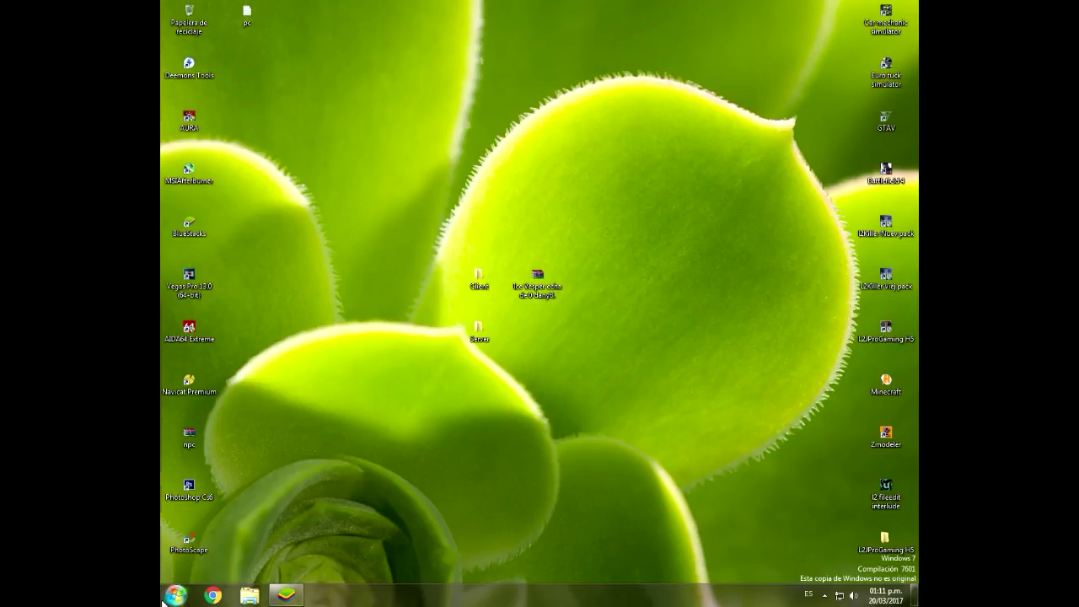
Step: Launch Navicat Premium, skip the new version notice, and connect to localhost
left_click(176, 595)
left_click(228, 363)
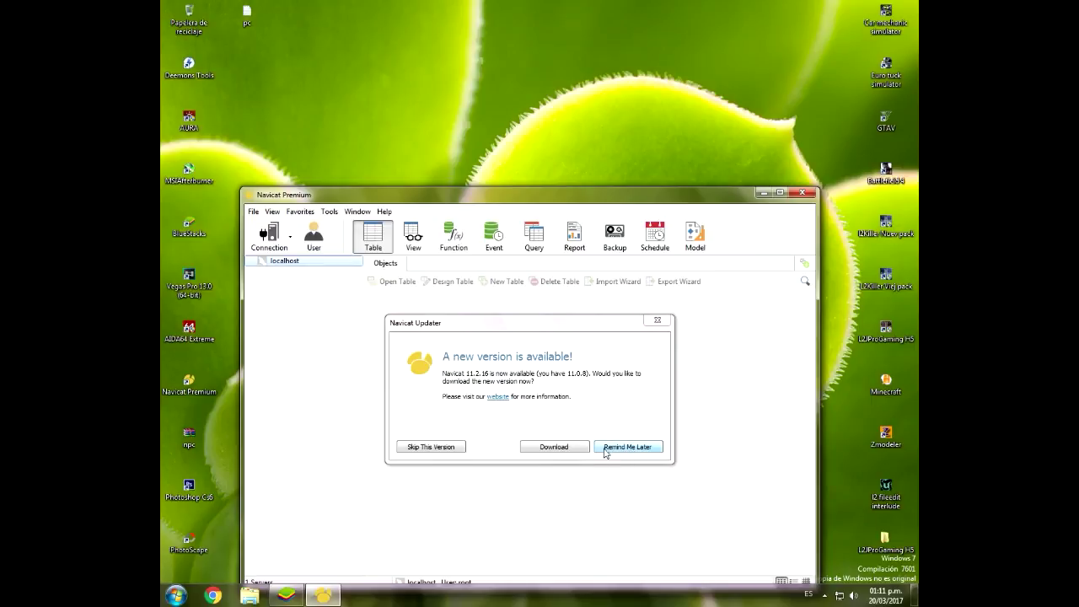
left_click(456, 447)
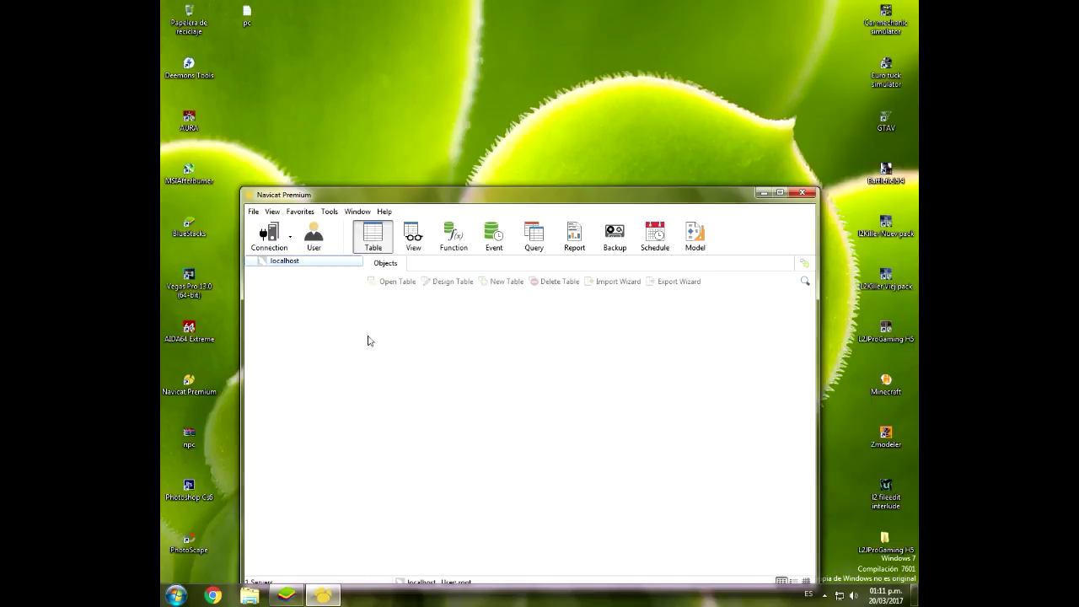
double_click(299, 264)
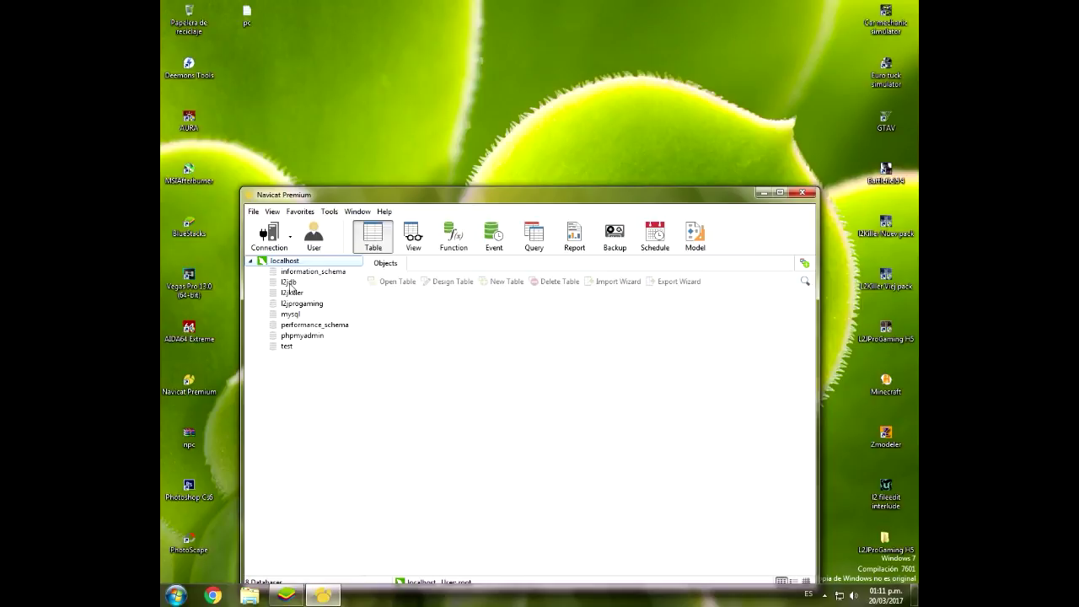
Step: Compare the l2jdb, l2jprogaming and l2jkiller databases with the desktop pack shortcuts, then open l2jdb
left_click(290, 285)
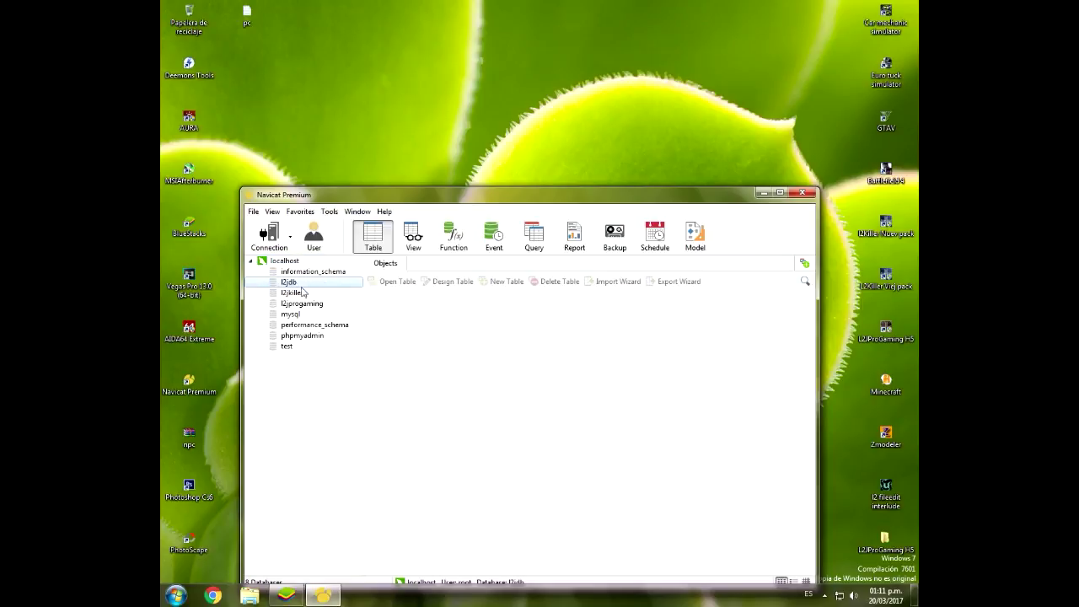
left_click(291, 306)
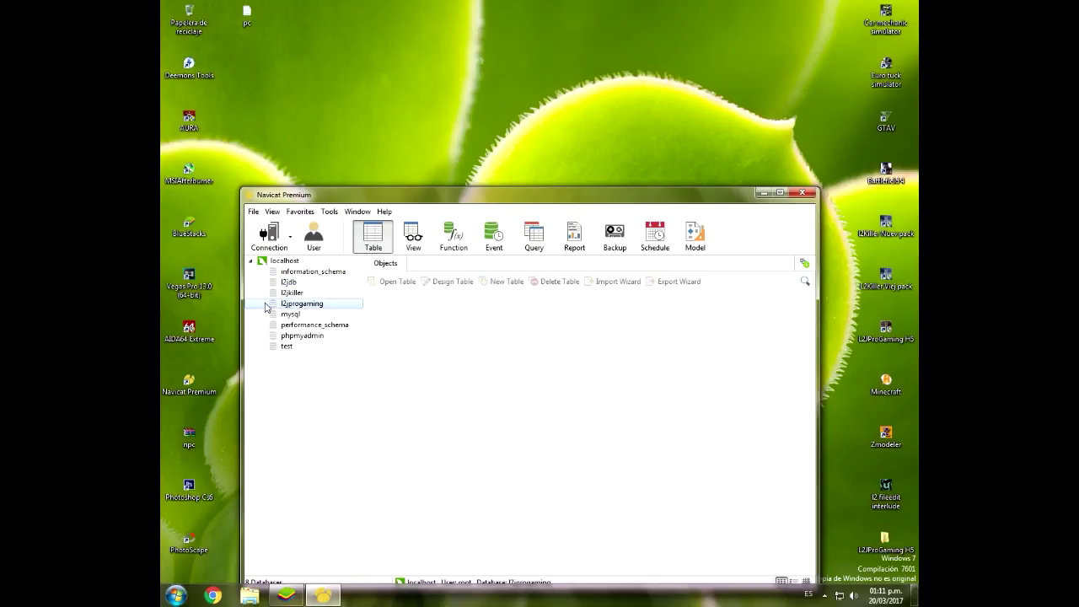
left_click(895, 555)
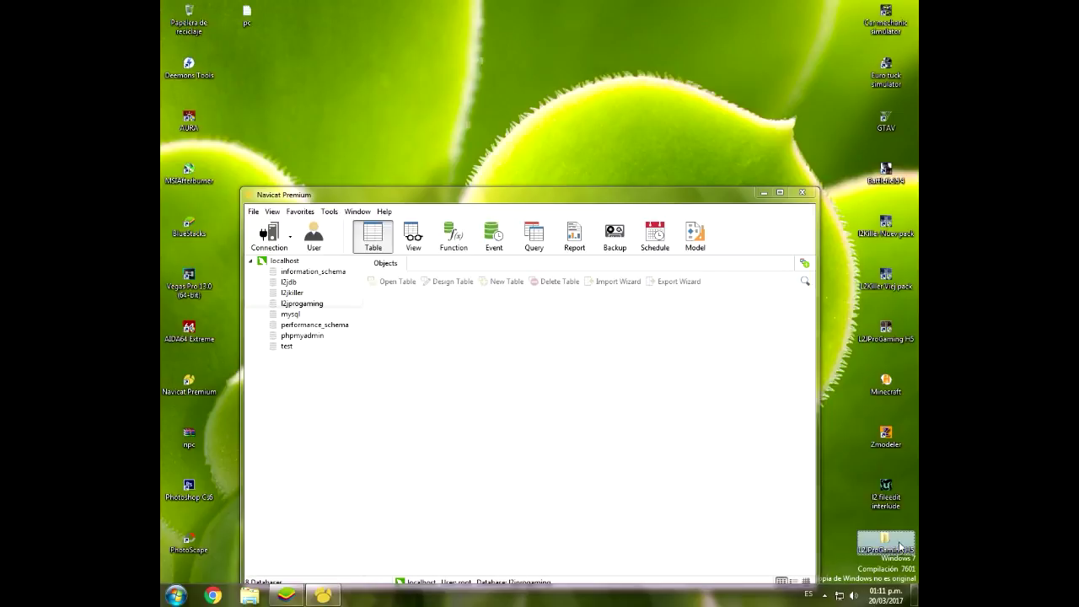
left_click(291, 293)
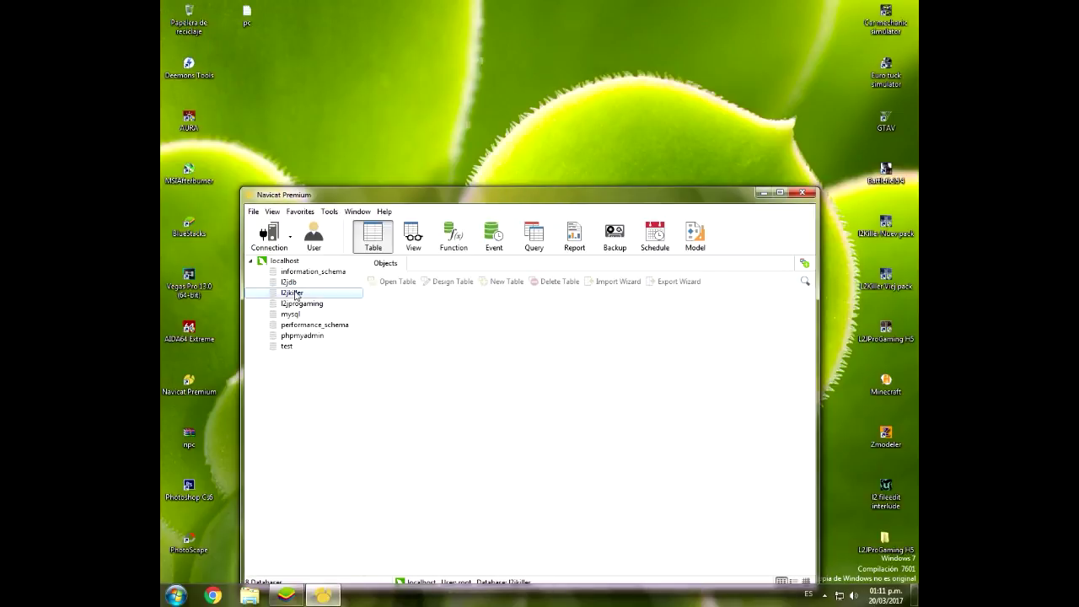
left_click(894, 287)
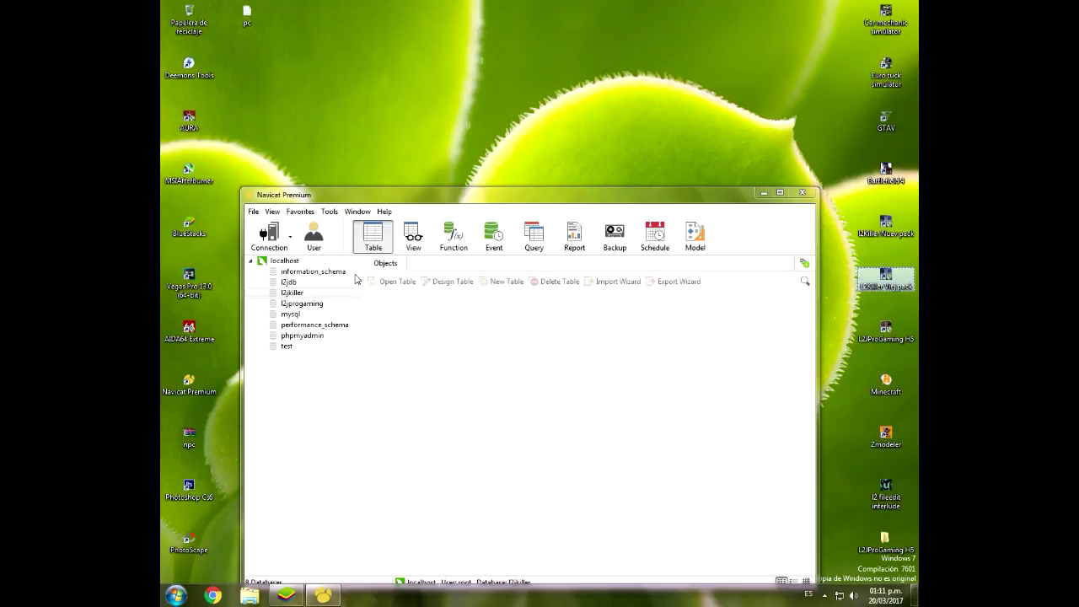
left_click(286, 283)
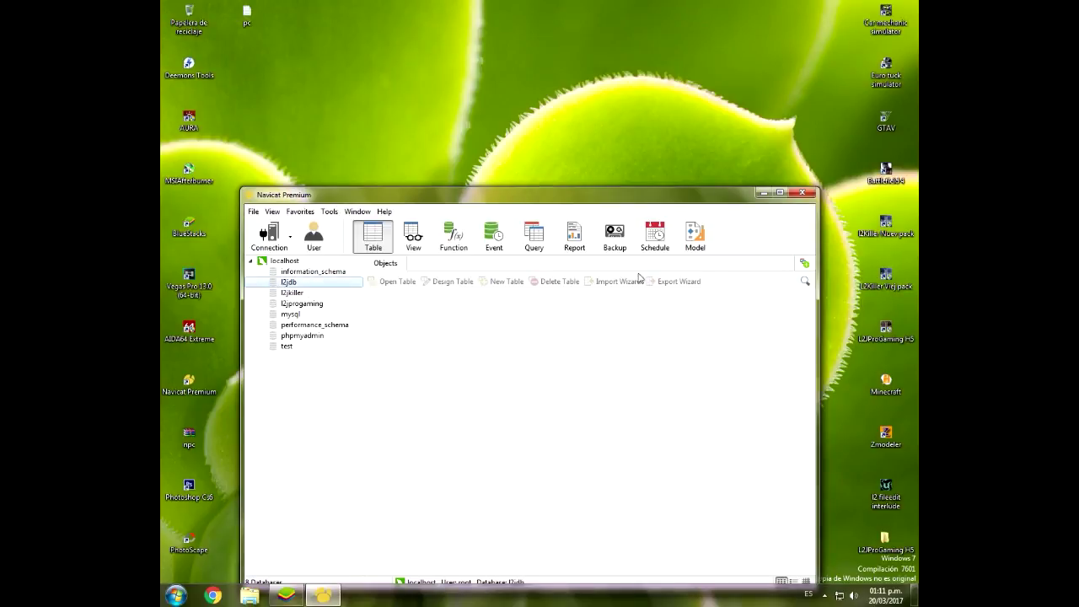
left_click(886, 229)
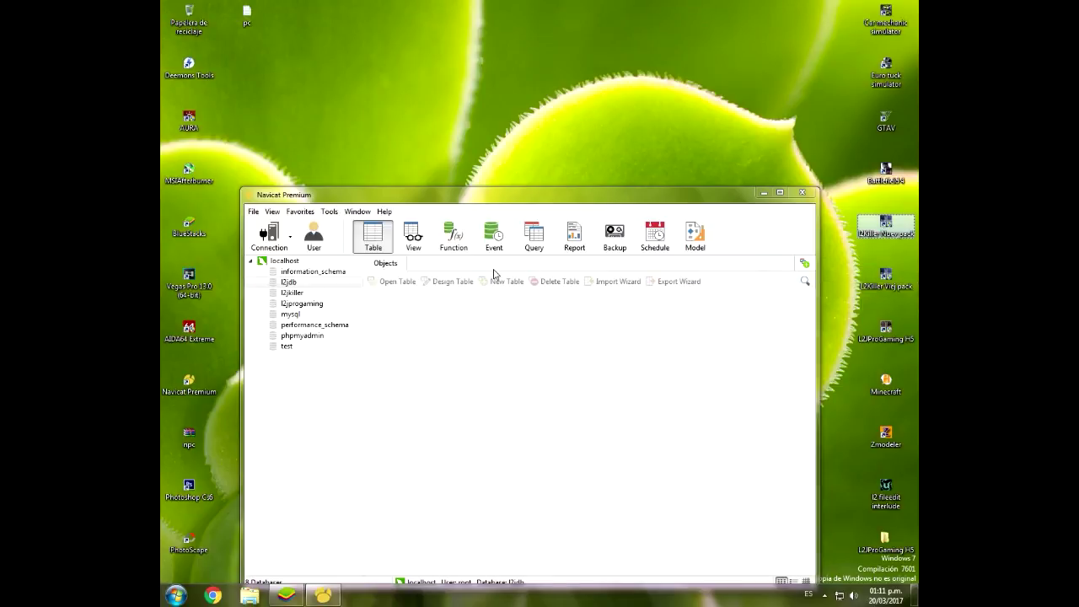
double_click(289, 282)
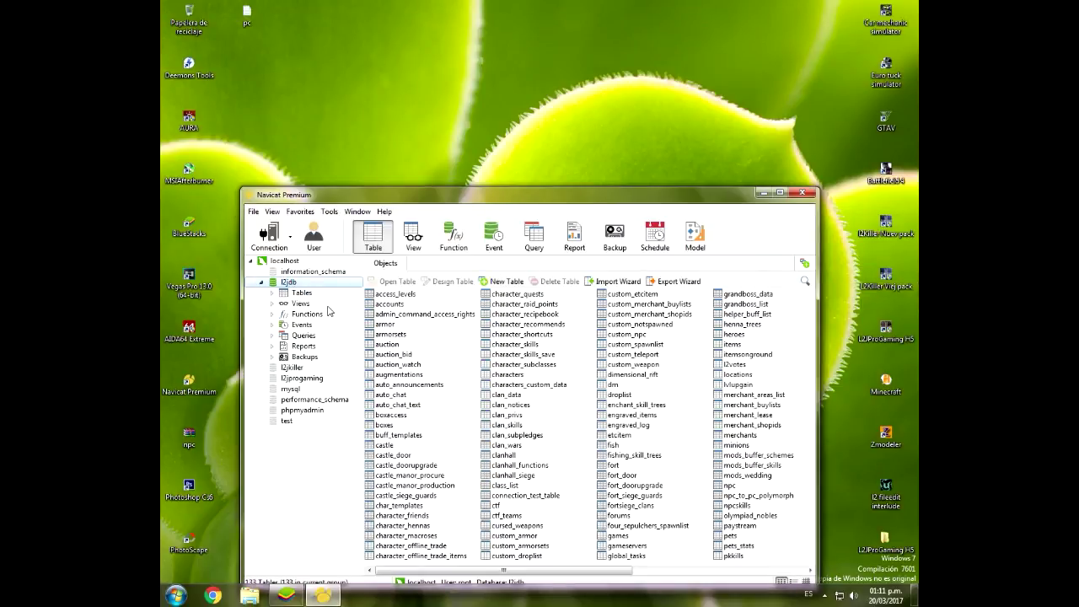
Step: Move the Navicat window up and bring up the actions menu for l2jdb's 133 tables
left_click(190, 595)
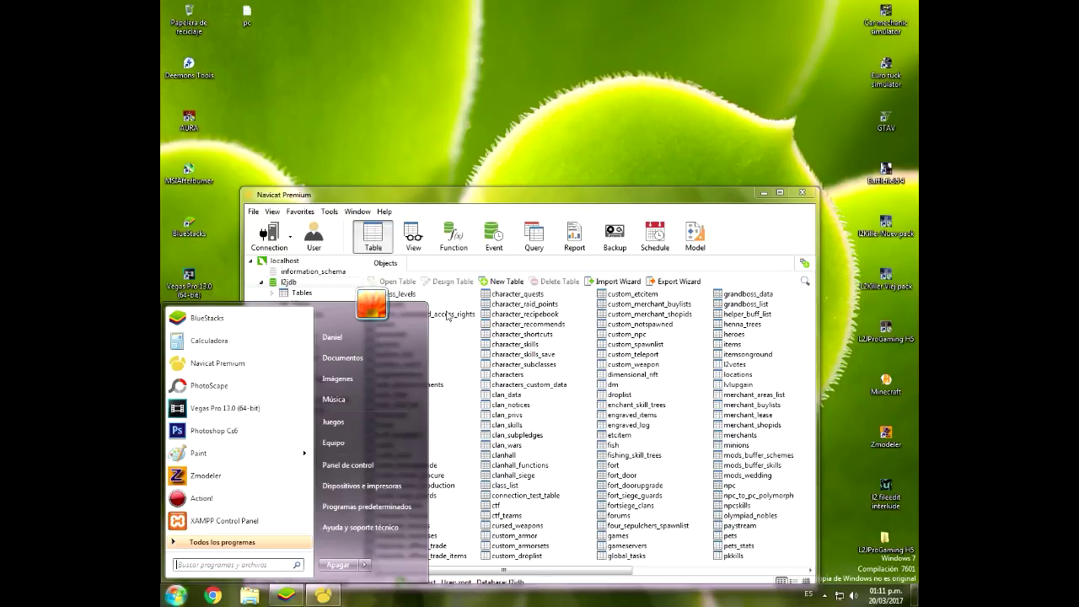
left_click(476, 322)
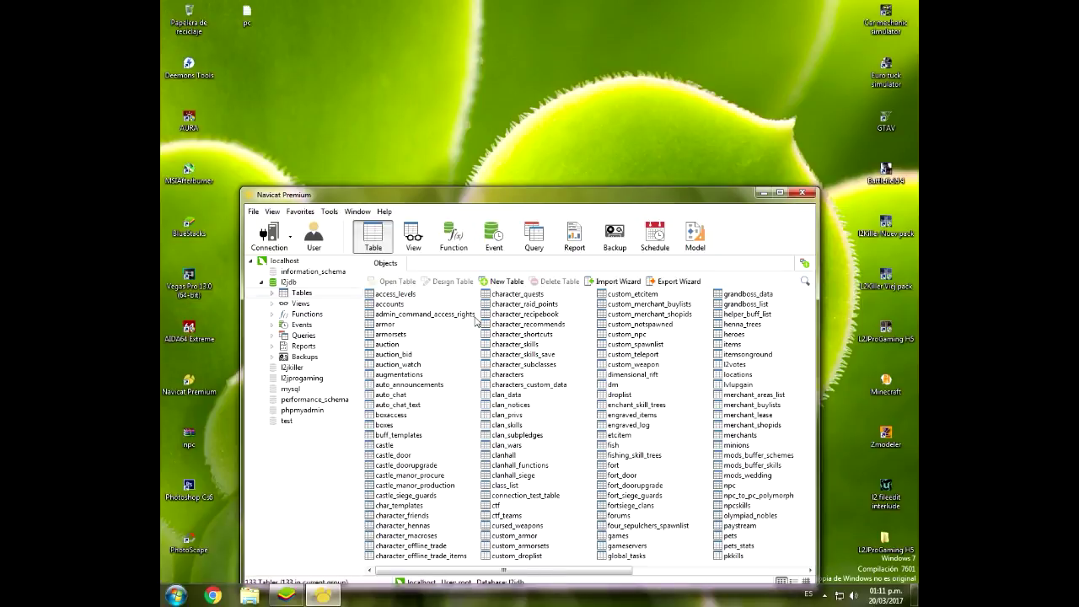
left_click(261, 285)
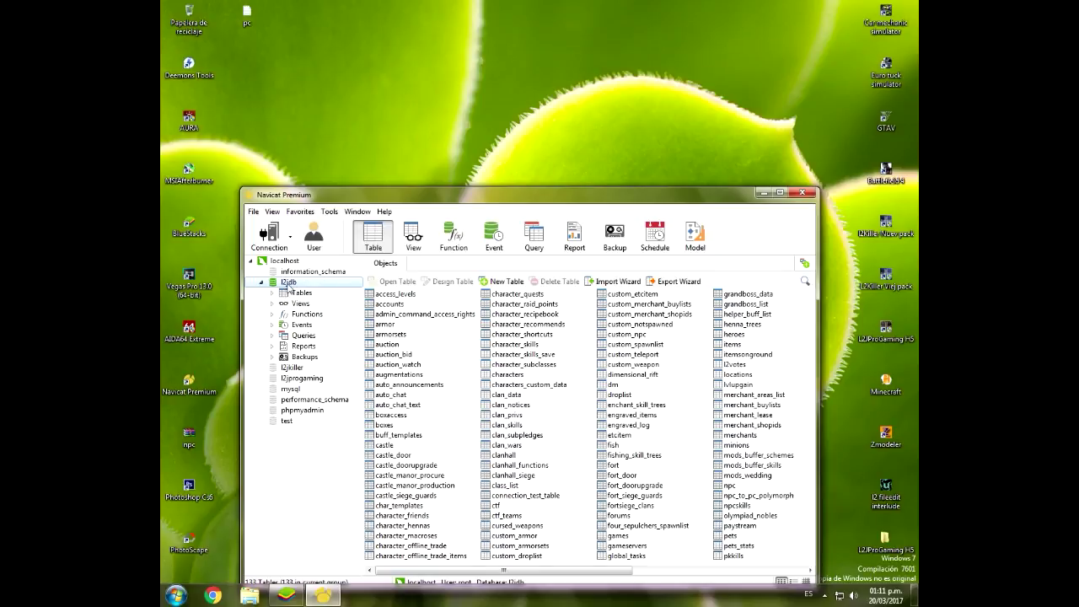
left_click(291, 369)
left_click(312, 380)
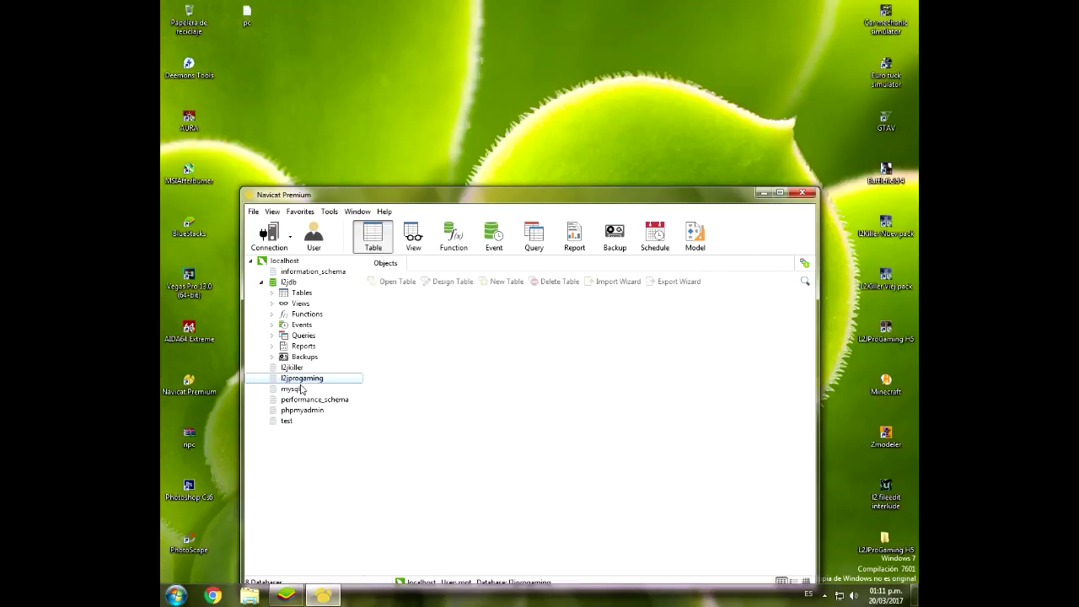
left_click_drag(329, 195, 324, 131)
left_click(292, 229)
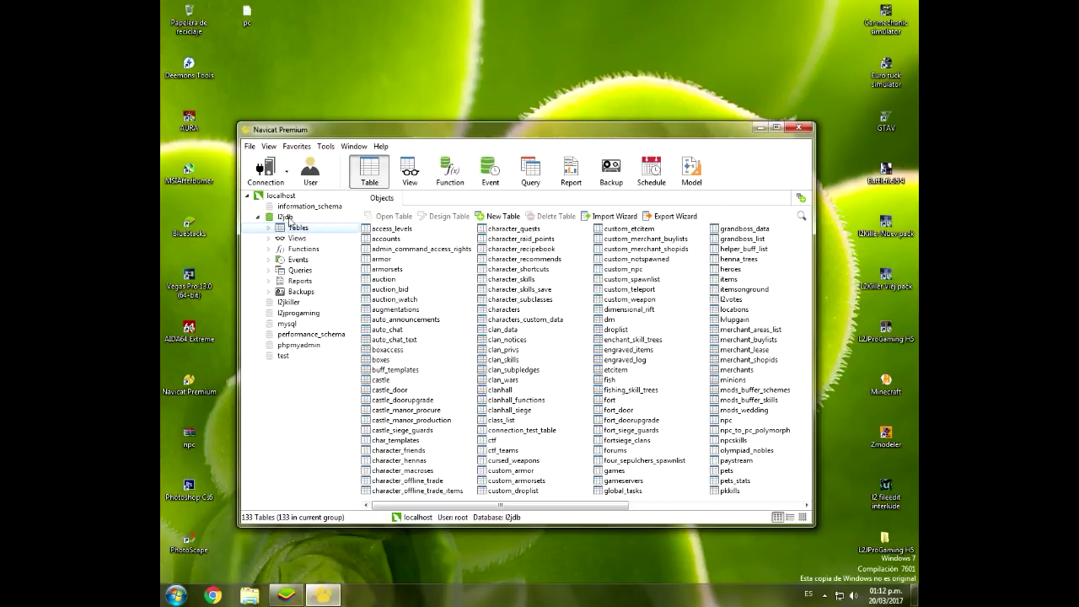
right_click(302, 232)
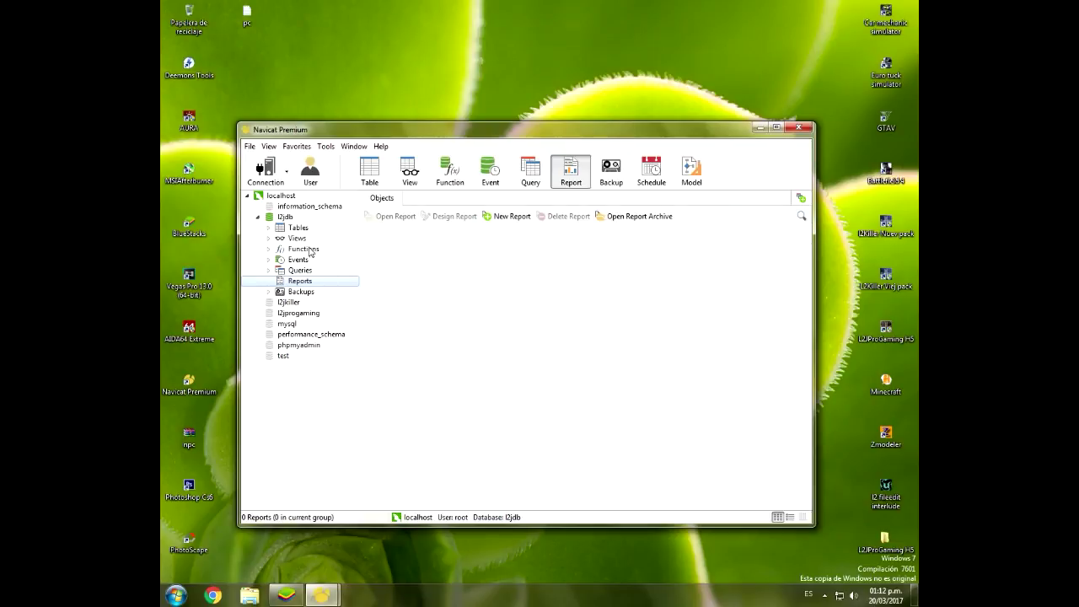
Step: Bring the Execute SQL File window back and browse for an SQL file
left_click(306, 230)
mouse_move(320, 595)
left_click(399, 499)
left_click(640, 267)
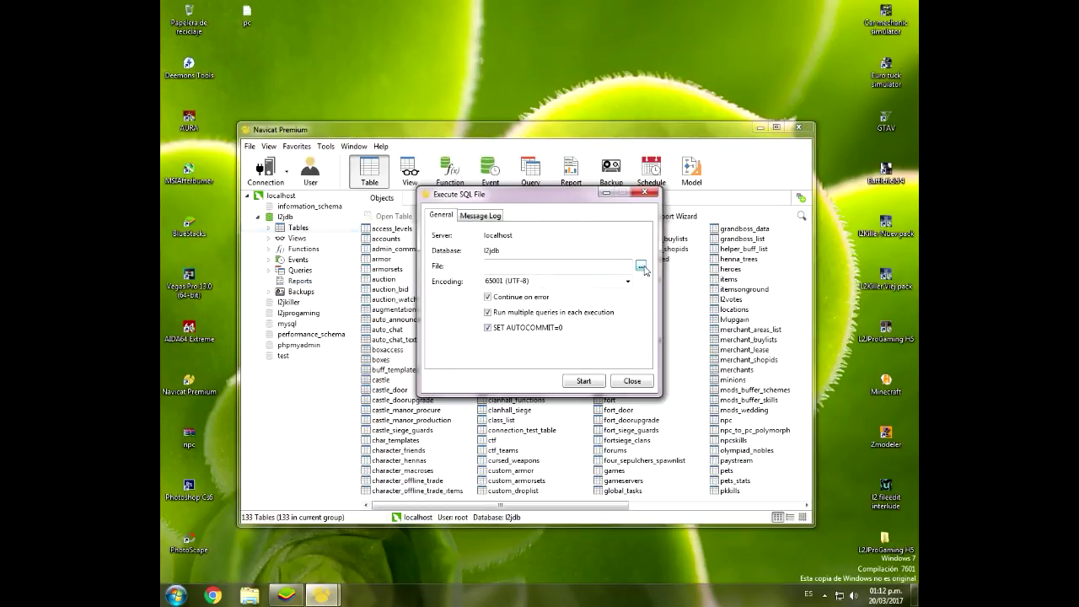
scroll(641, 402, "down", 1)
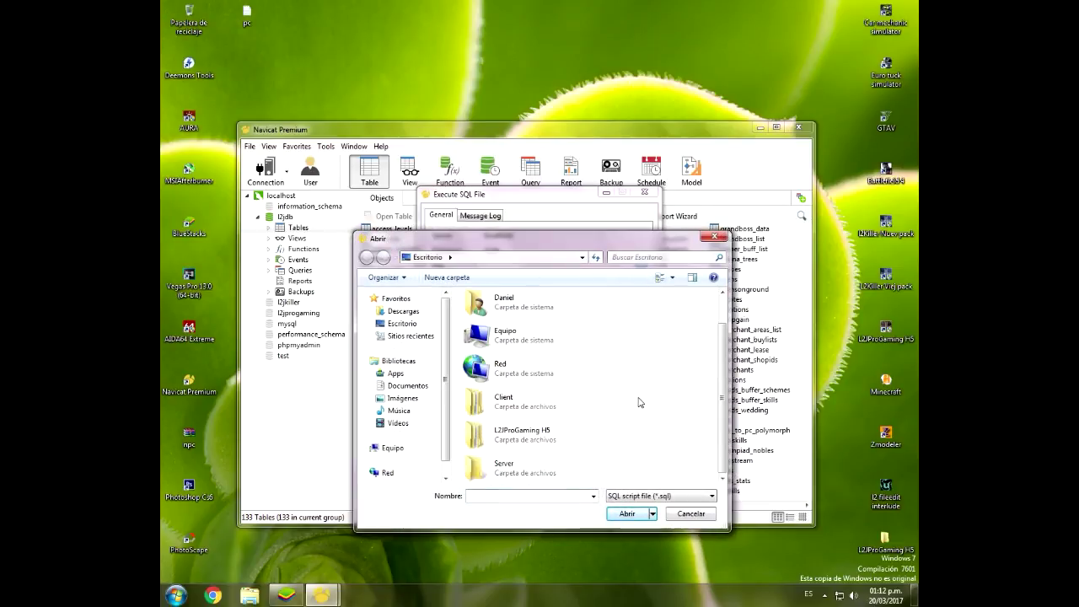
Step: Look through the Client and Server folders down to Server\gameserver\data\stats
double_click(515, 470)
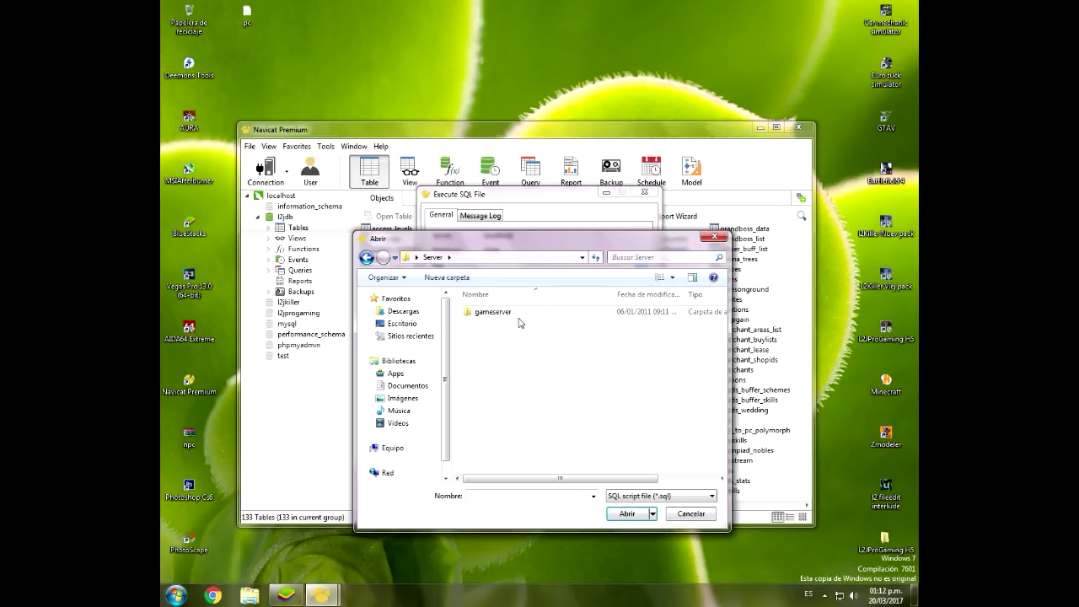
left_click(367, 258)
double_click(518, 396)
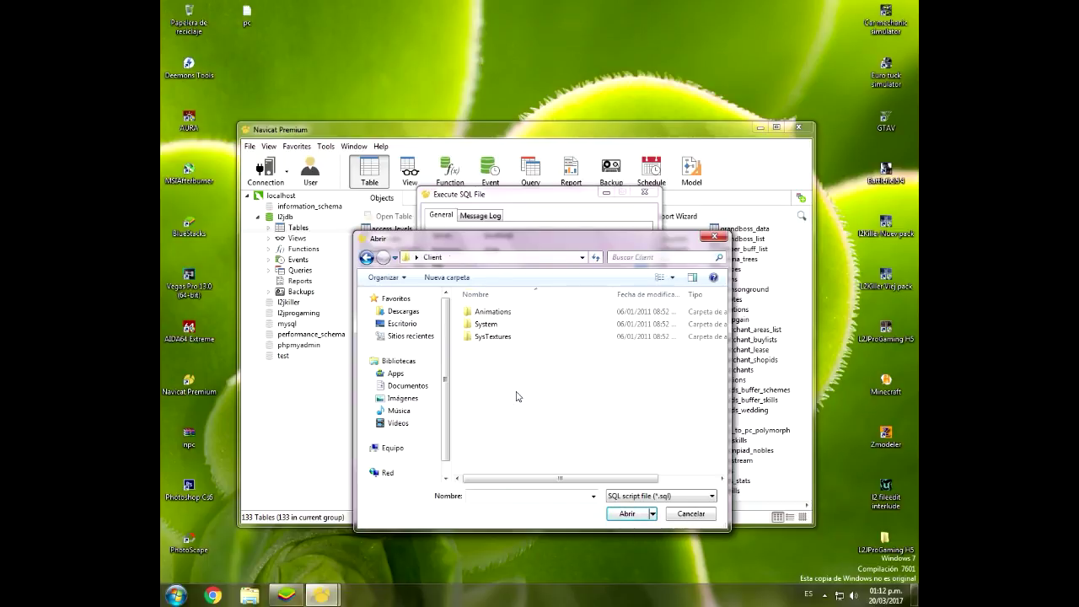
left_click(367, 258)
scroll(516, 468, "down", 2)
double_click(516, 473)
double_click(508, 314)
double_click(510, 314)
double_click(516, 315)
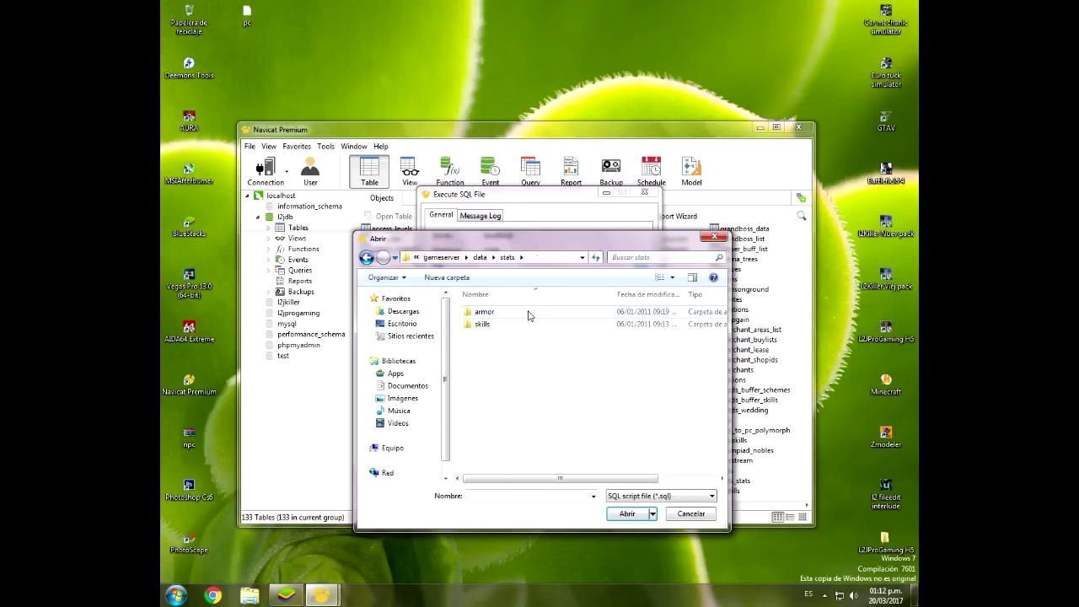
Step: Cancel the file picker, close Execute SQL File, and minimise Navicat
left_click(700, 514)
left_click(645, 192)
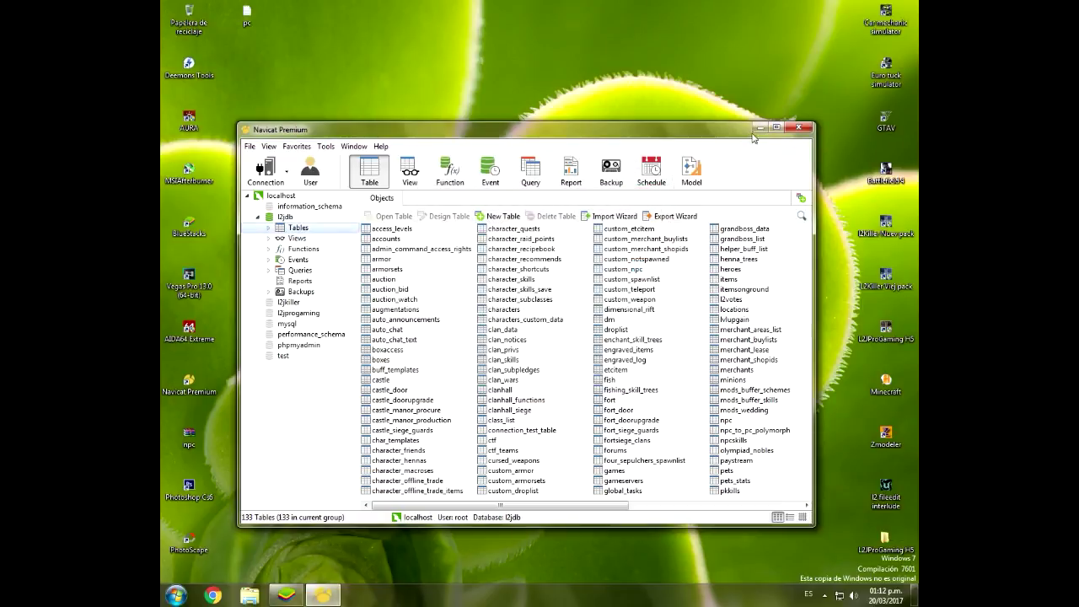
left_click(760, 127)
Step: Peek into the Client folder, then open the Server folder's SQL text file with Editar
right_click(479, 278)
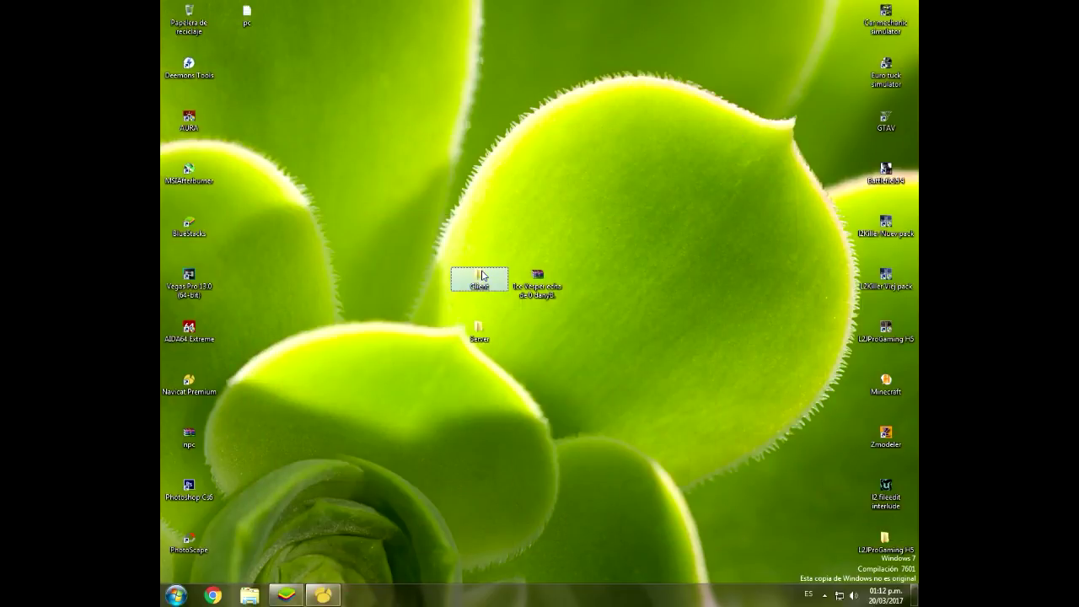
left_click(486, 285)
left_click(854, 166)
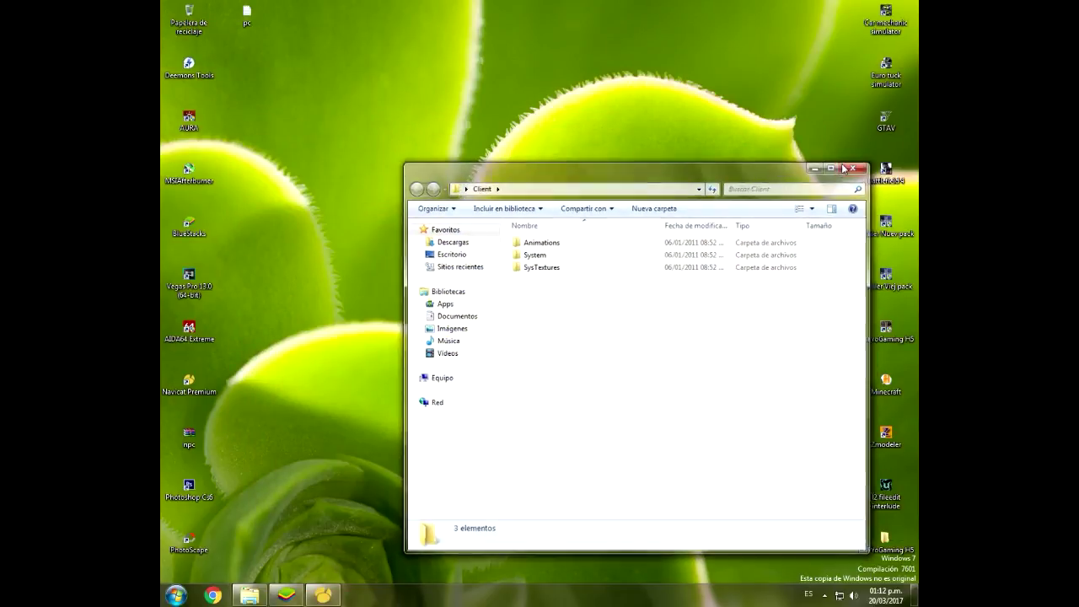
double_click(478, 335)
left_click(543, 243)
left_click(530, 254)
right_click(521, 253)
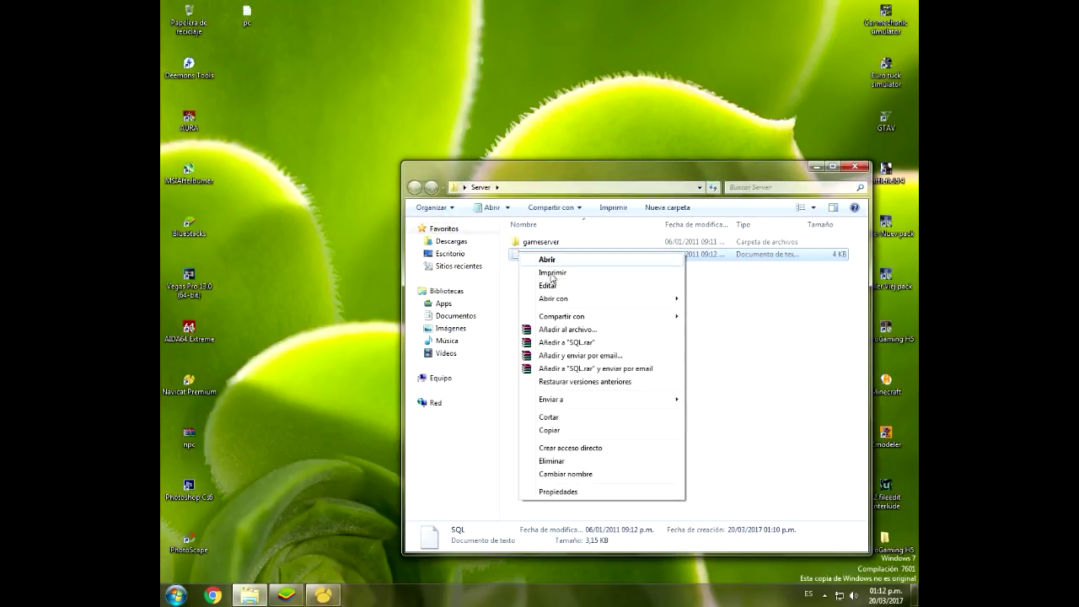
left_click(548, 286)
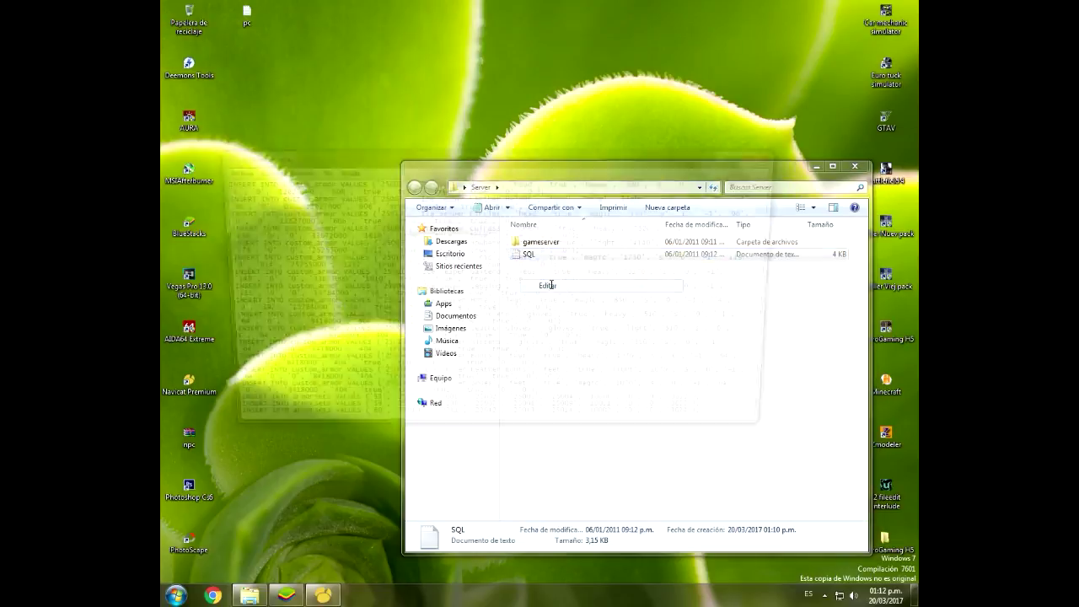
Step: Save the Notepad script as SQL.sql in the Server folder via Guardar como
left_click_drag(387, 161, 381, 294)
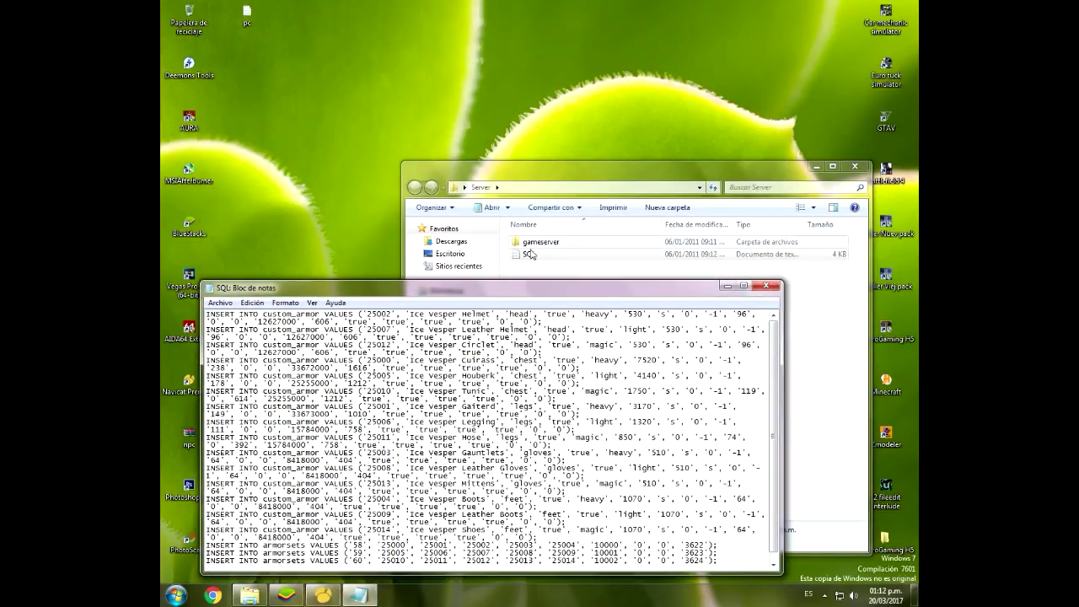
left_click_drag(496, 297, 489, 204)
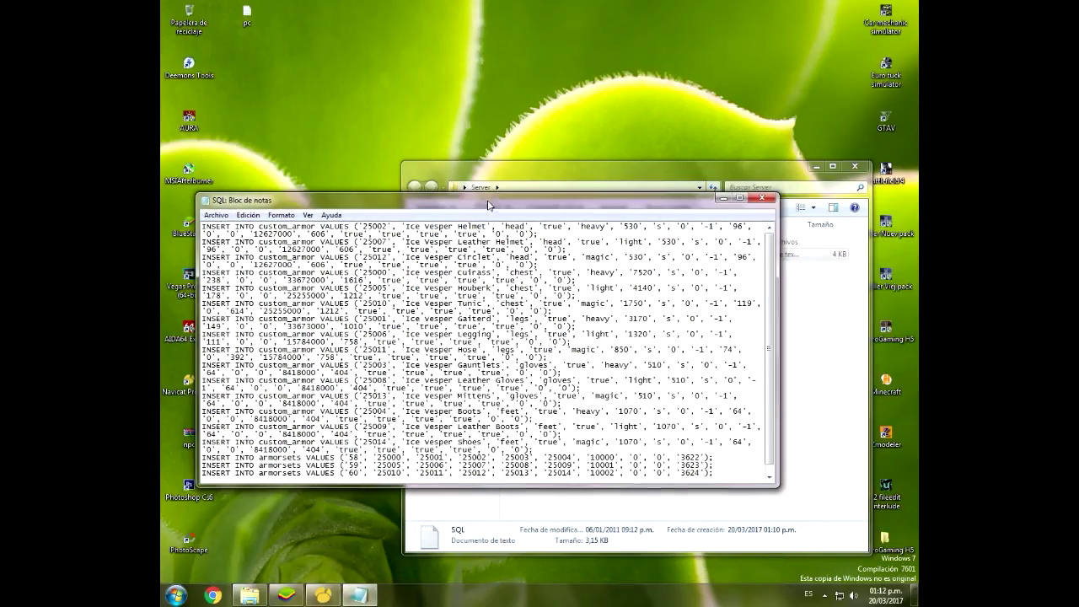
left_click_drag(551, 219, 540, 175)
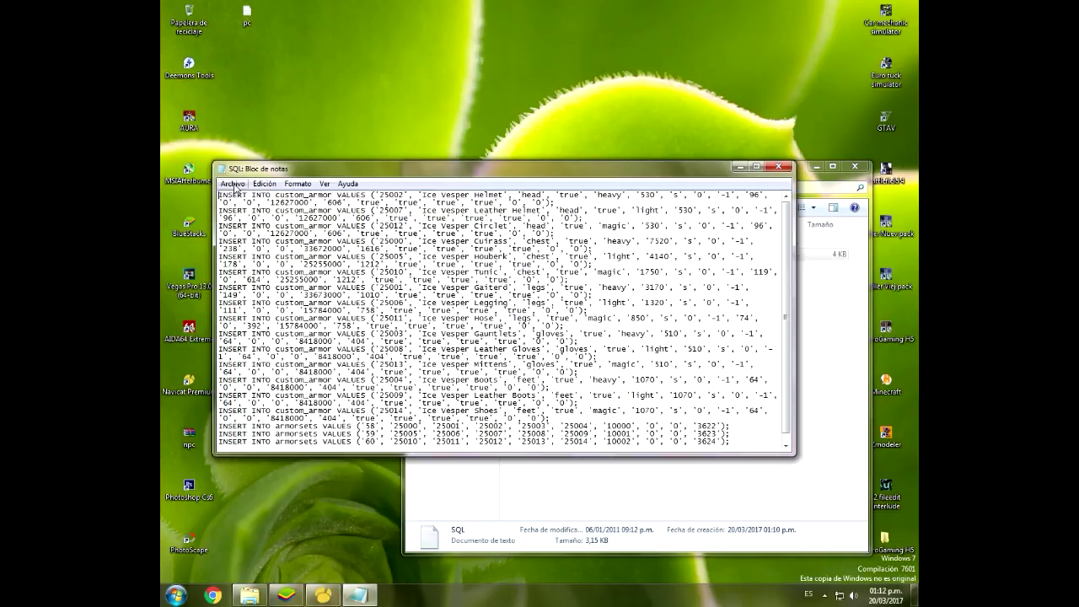
left_click(232, 184)
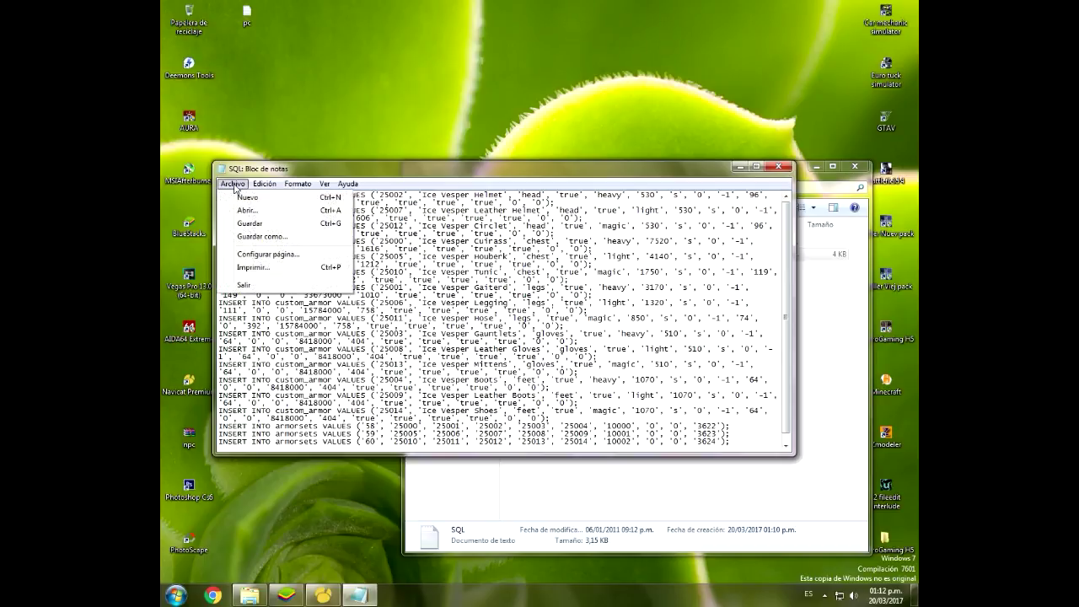
left_click(260, 237)
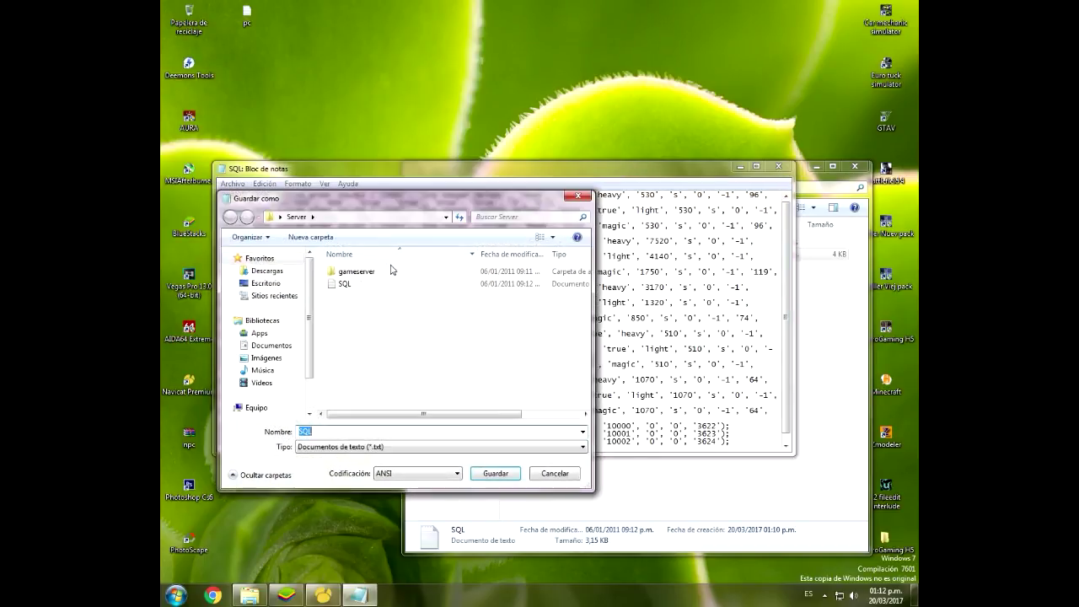
left_click(332, 432)
type(".sql")
left_click(496, 475)
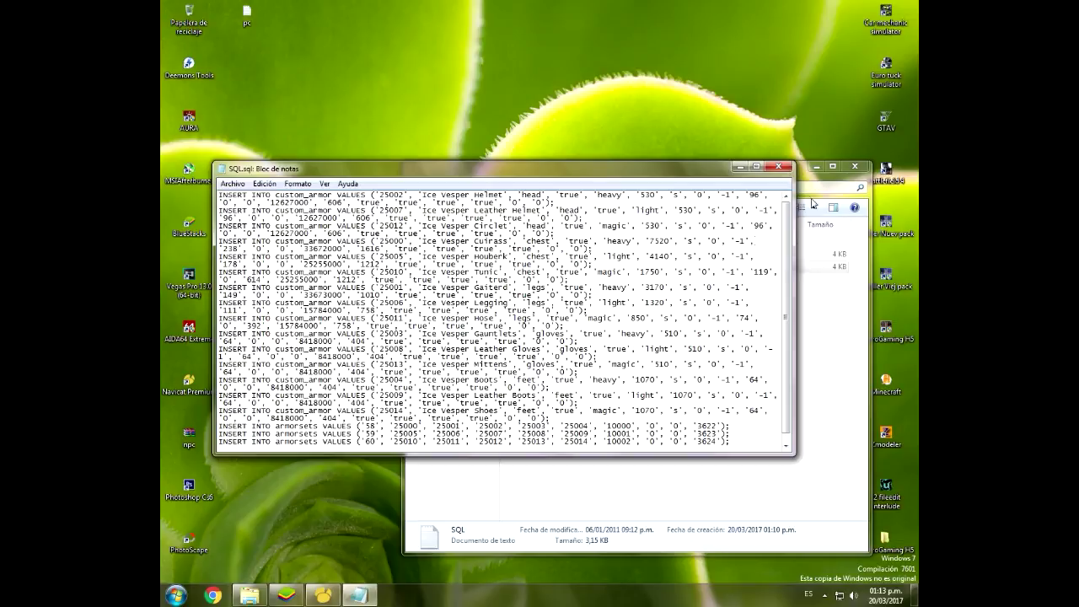
Step: Close Notepad, send the old SQL text file to the Recycle Bin, and reopen Navicat
left_click(789, 168)
left_click(576, 366)
left_click(534, 268)
key("Delete")
key("Return")
left_click(850, 169)
left_click(325, 586)
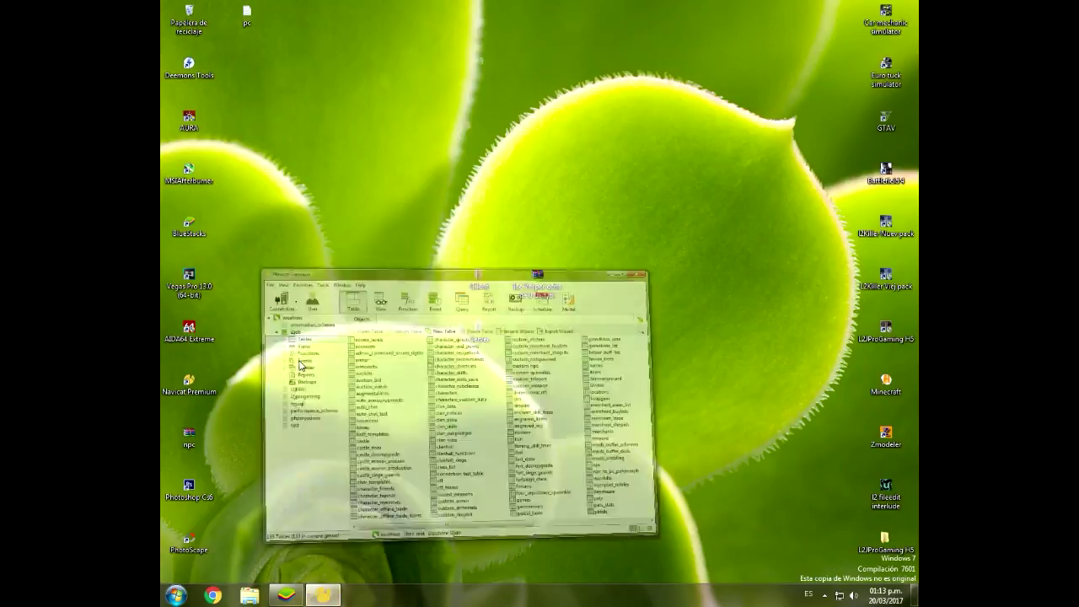
Step: Run Server\SQL.sql against l2jdb through Execute SQL File
right_click(301, 230)
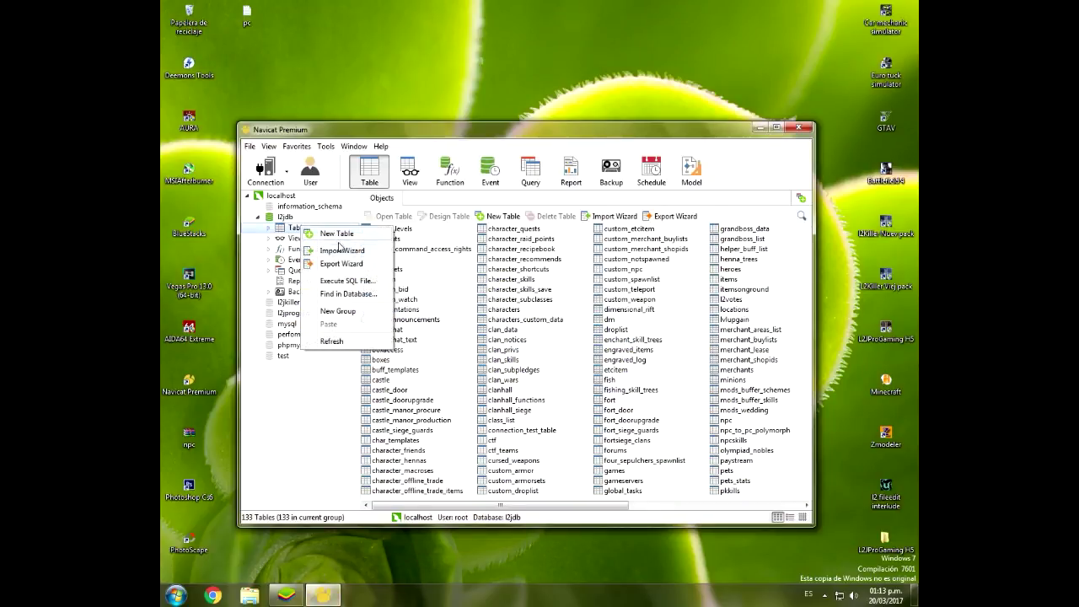
left_click(328, 284)
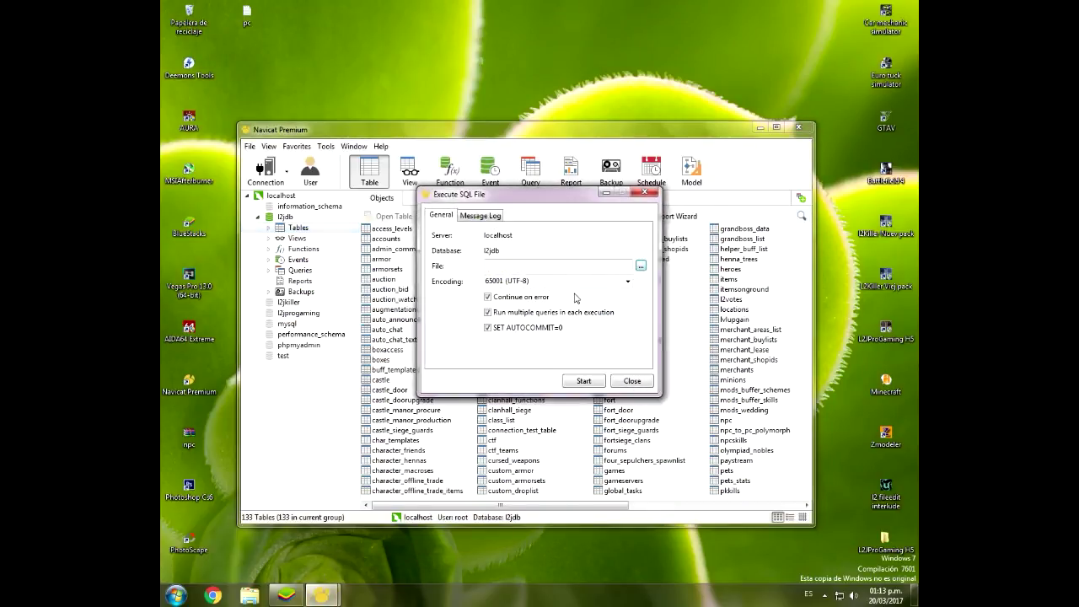
left_click(645, 264)
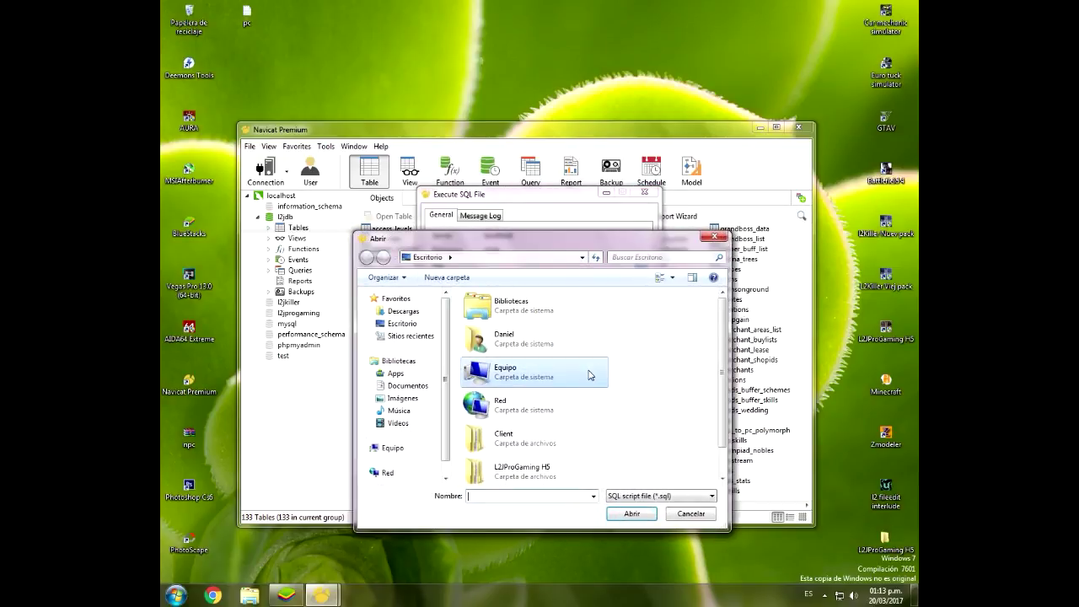
scroll(619, 448, "down", 1)
double_click(525, 469)
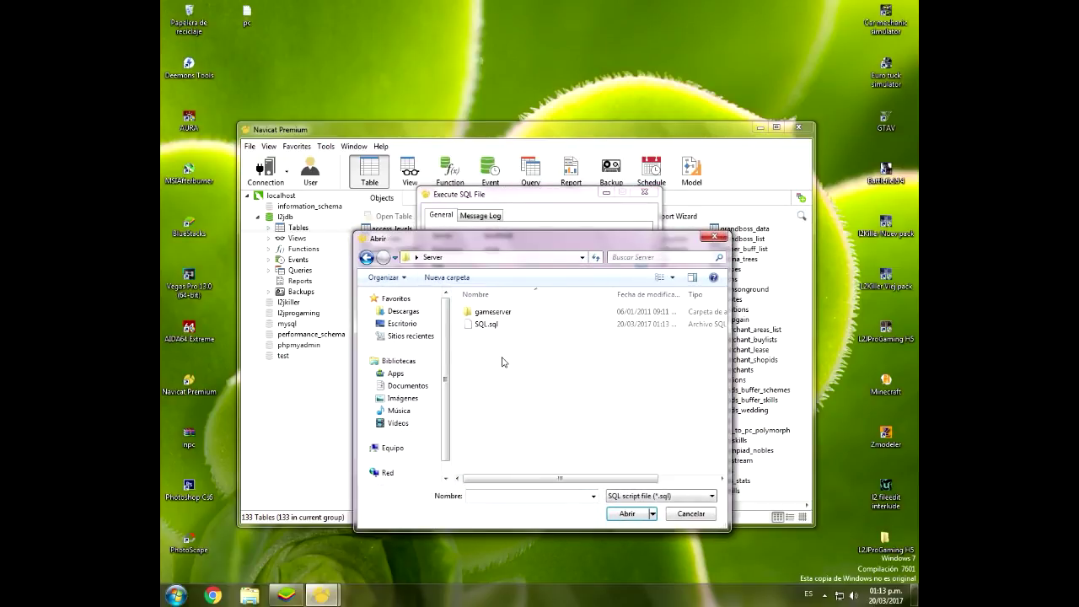
double_click(494, 323)
left_click(583, 380)
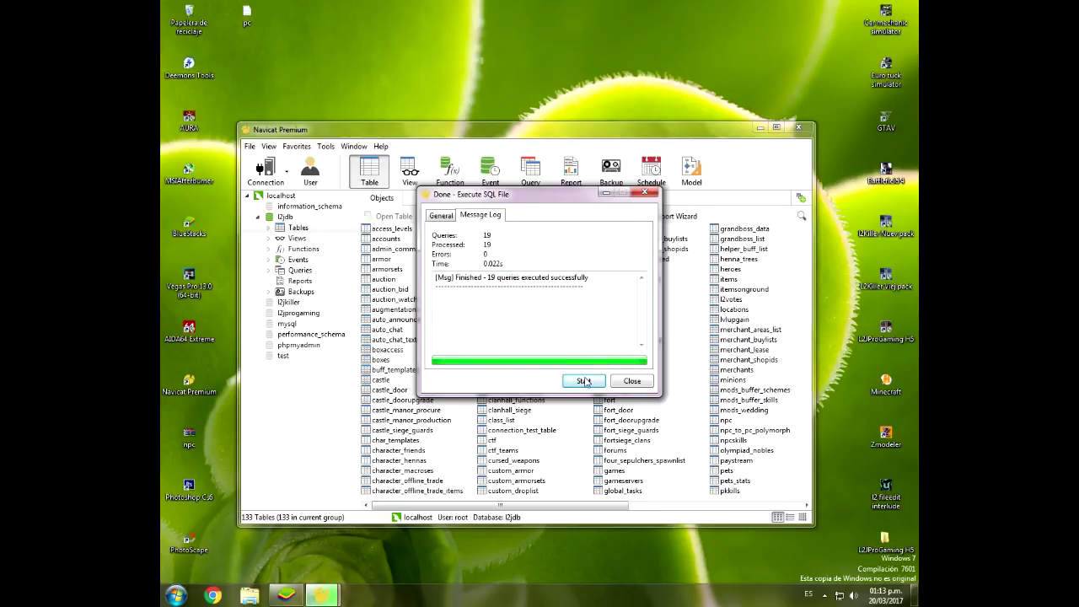
Step: Review the run results, run the file again, and inspect the armorsets errors in the log
left_click_drag(474, 276, 535, 276)
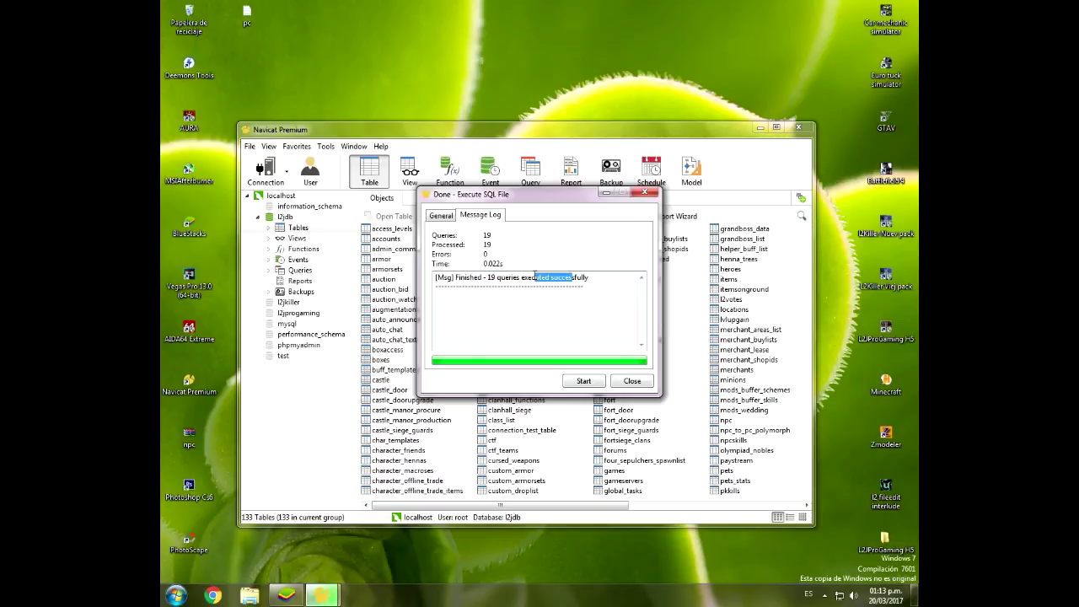
left_click(585, 382)
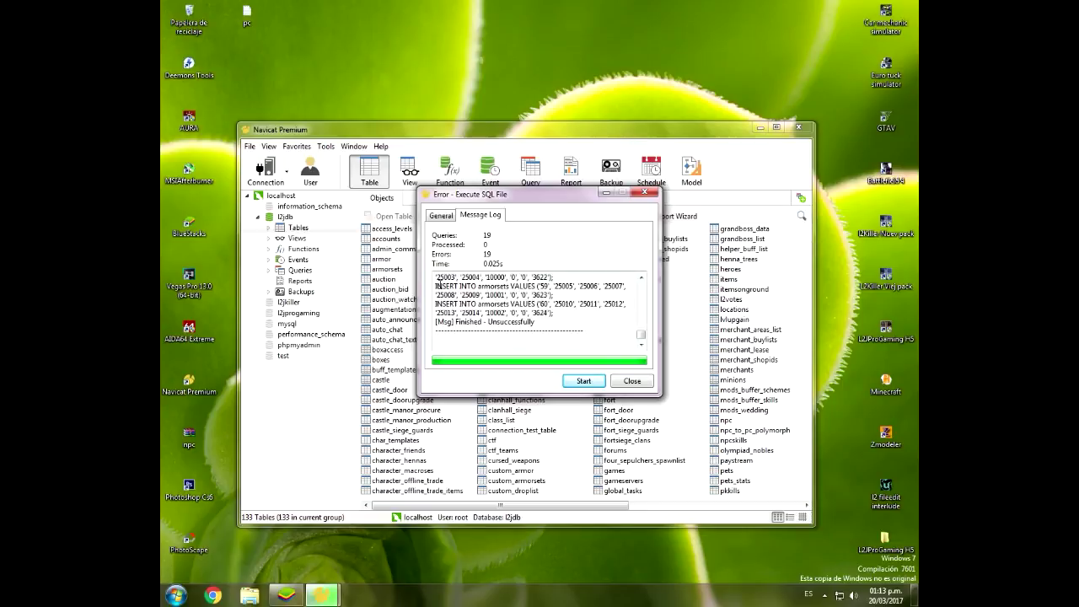
left_click_drag(438, 286, 629, 295)
double_click(496, 285)
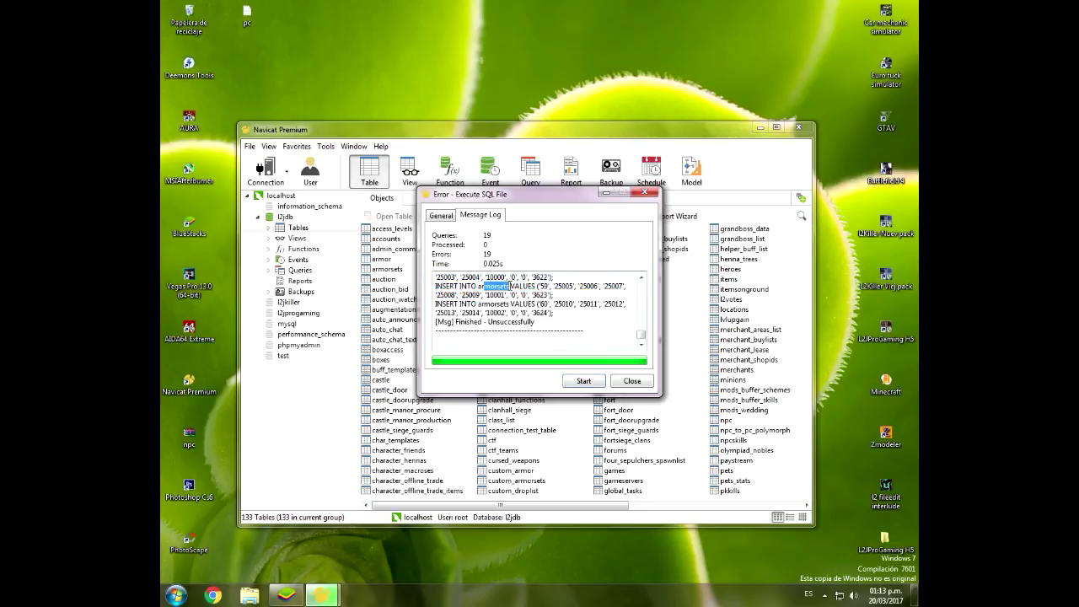
left_click(632, 381)
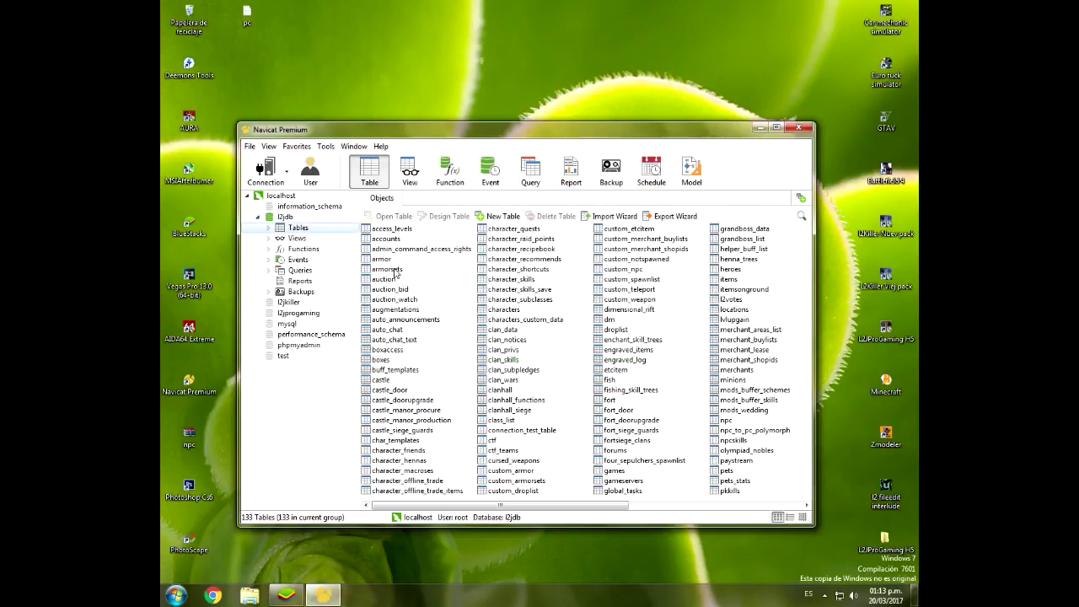
Step: Open the armorsets table, check existing rows and new row 60, then close Navicat
double_click(394, 270)
left_click(742, 504)
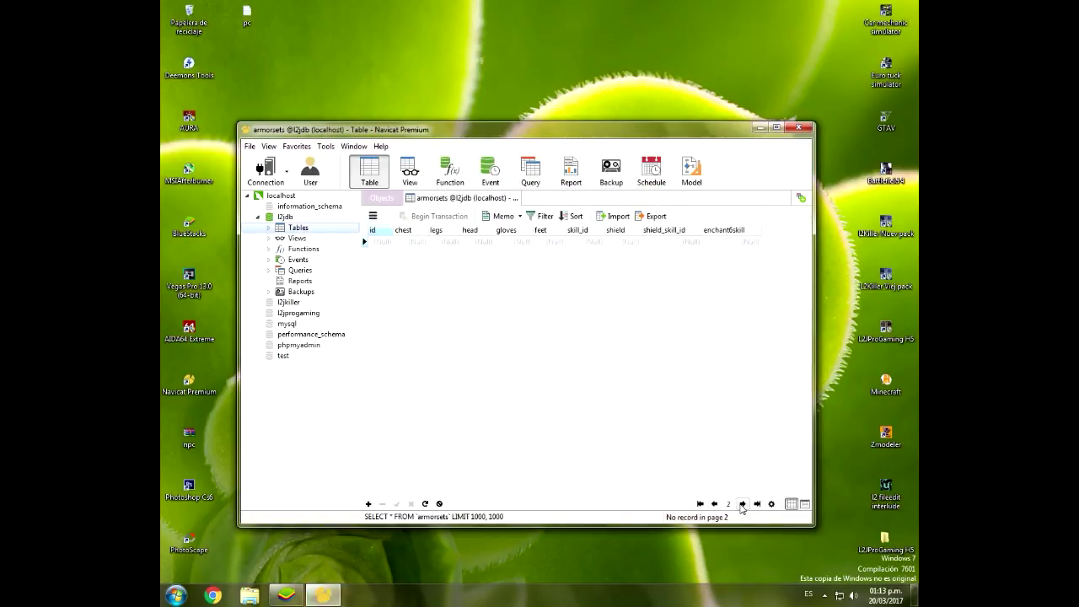
left_click(714, 503)
left_click_drag(807, 278, 805, 501)
left_click(379, 431)
left_click(380, 384)
left_click(380, 443)
left_click(380, 490)
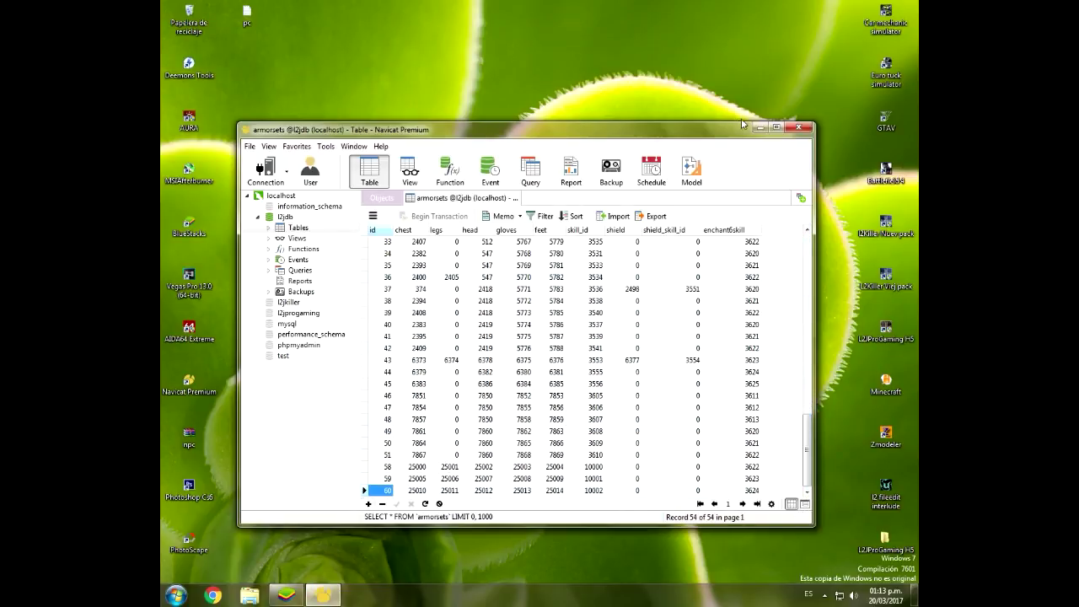
left_click(798, 127)
Step: Copy the Ice Vesper XML from the desktop Server\gameserver\data\stats\armor folder
right_click(419, 196)
left_click(466, 247)
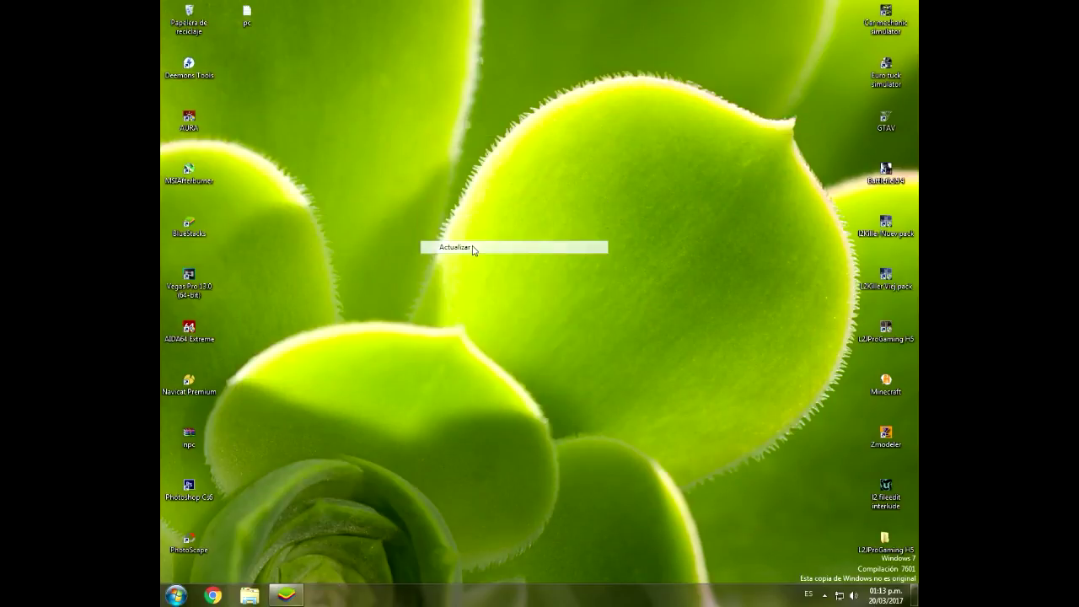
double_click(479, 329)
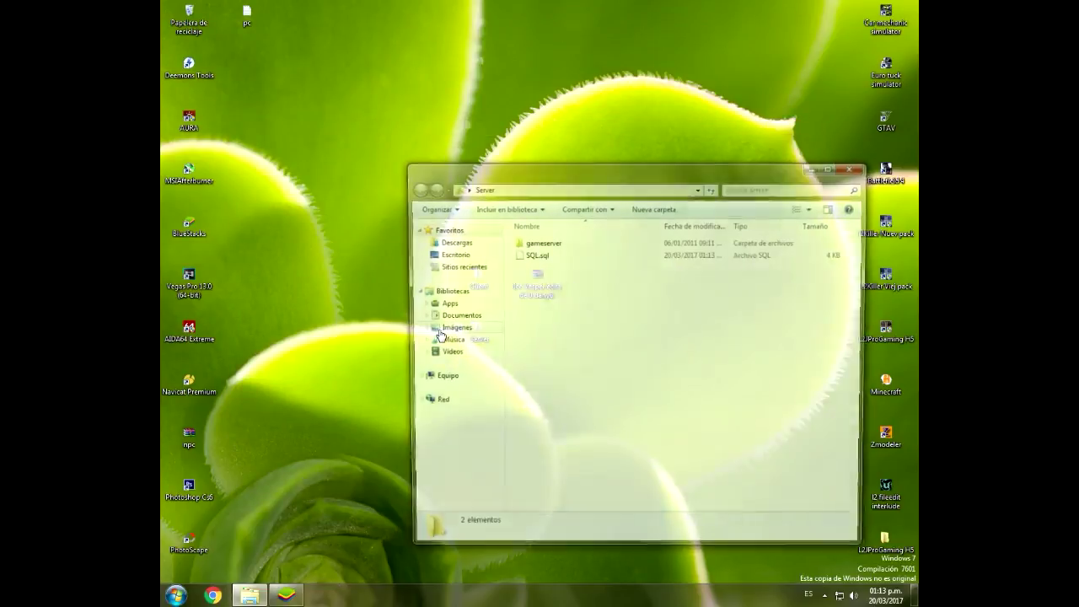
double_click(544, 245)
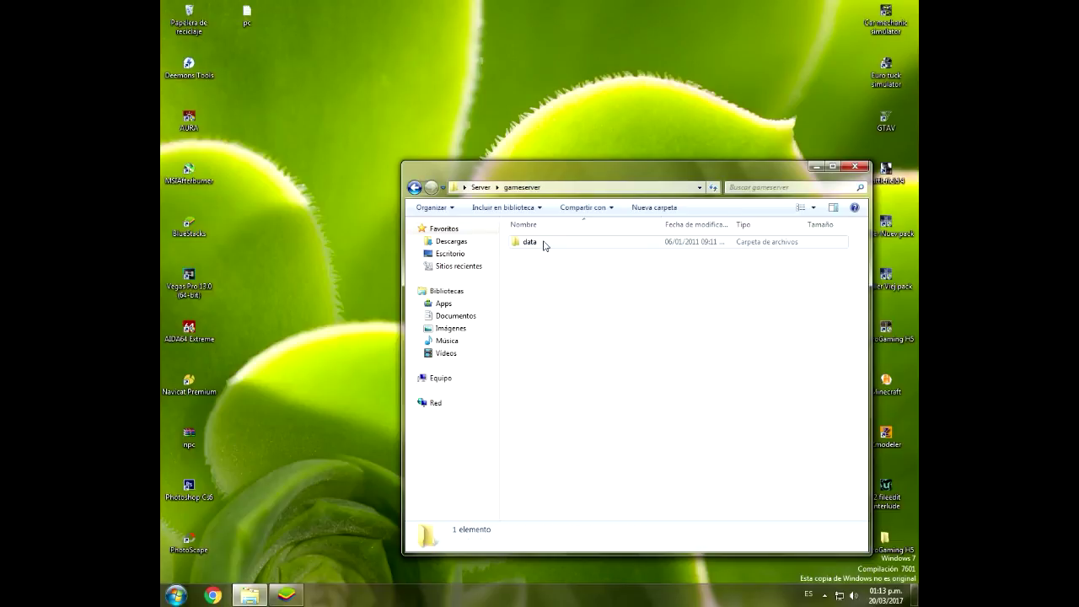
double_click(542, 244)
left_click(536, 245)
double_click(536, 244)
double_click(533, 244)
right_click(537, 244)
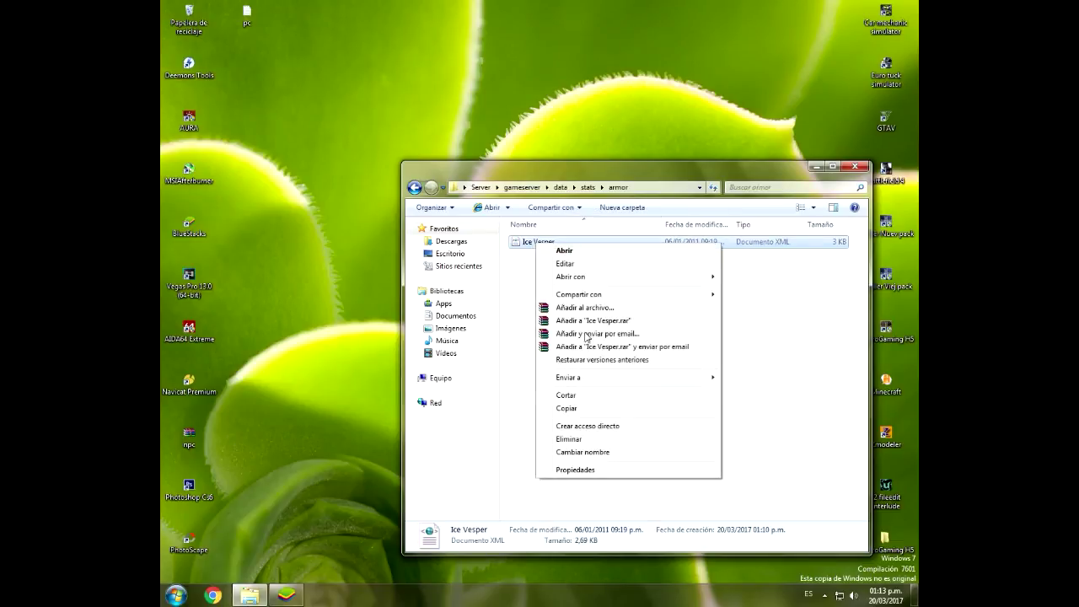
left_click(569, 408)
left_click(558, 413)
Step: Browse Respaldo (D:) to Lineage y servidor\Datapack 2016\l2jdb\gameserver\data\stats\armor
left_click(176, 595)
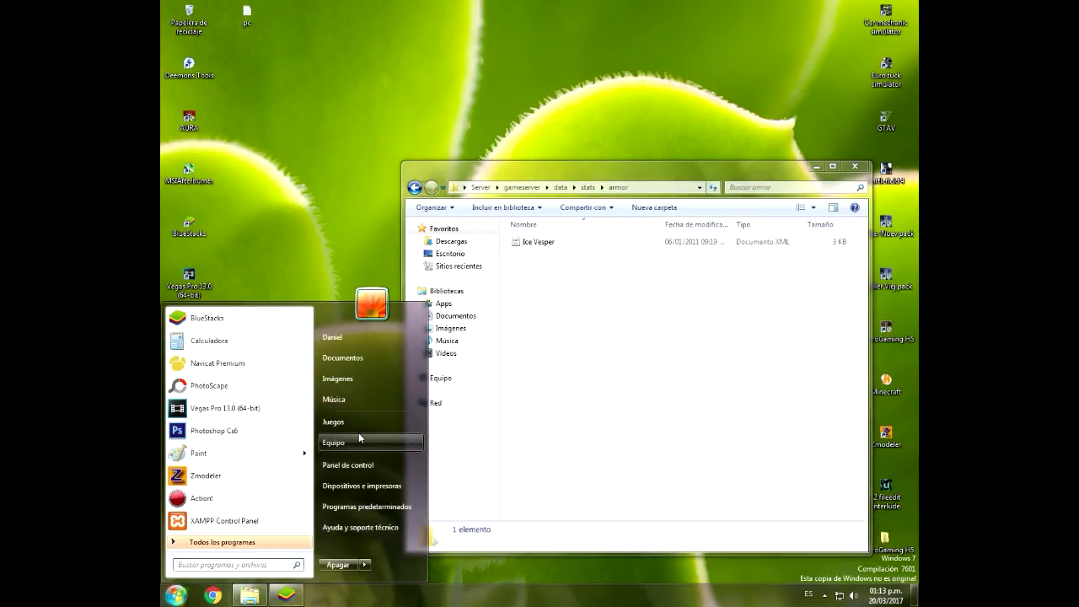
left_click(334, 443)
double_click(697, 267)
left_click_drag(613, 187, 419, 222)
double_click(358, 305)
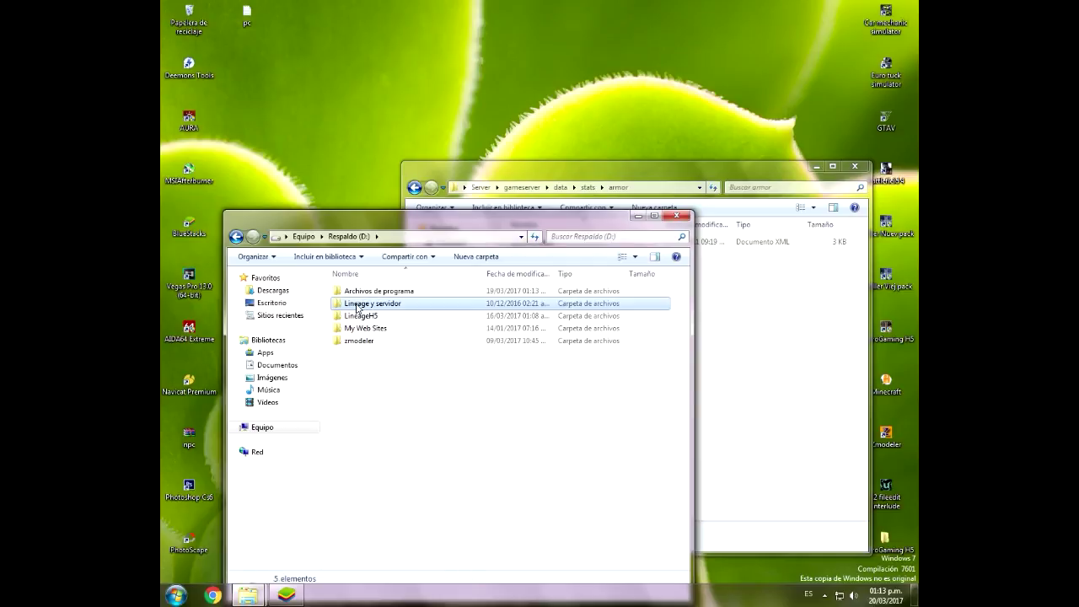
double_click(362, 291)
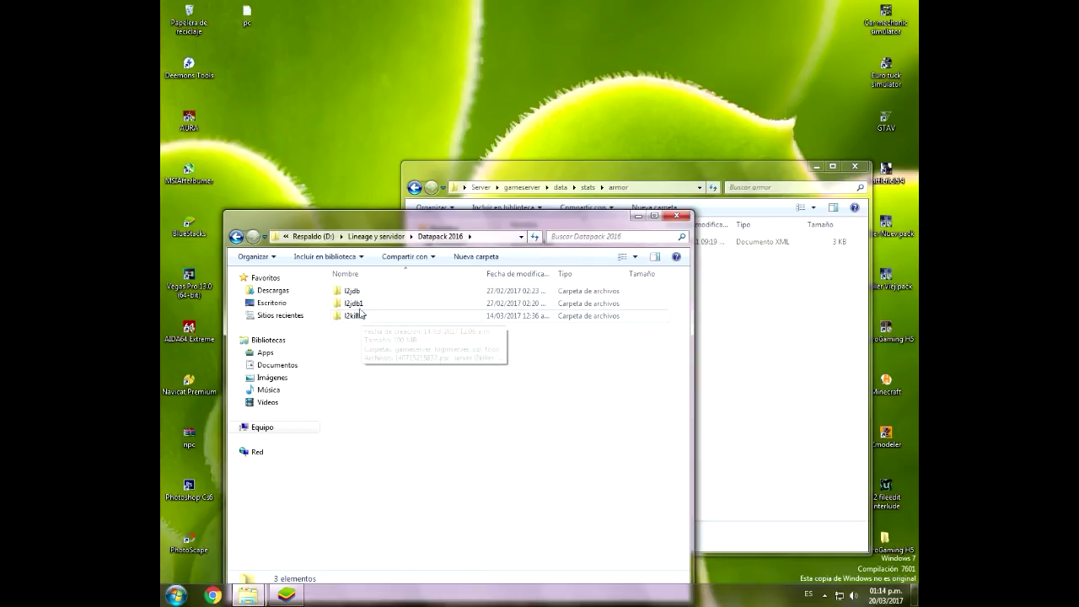
double_click(358, 292)
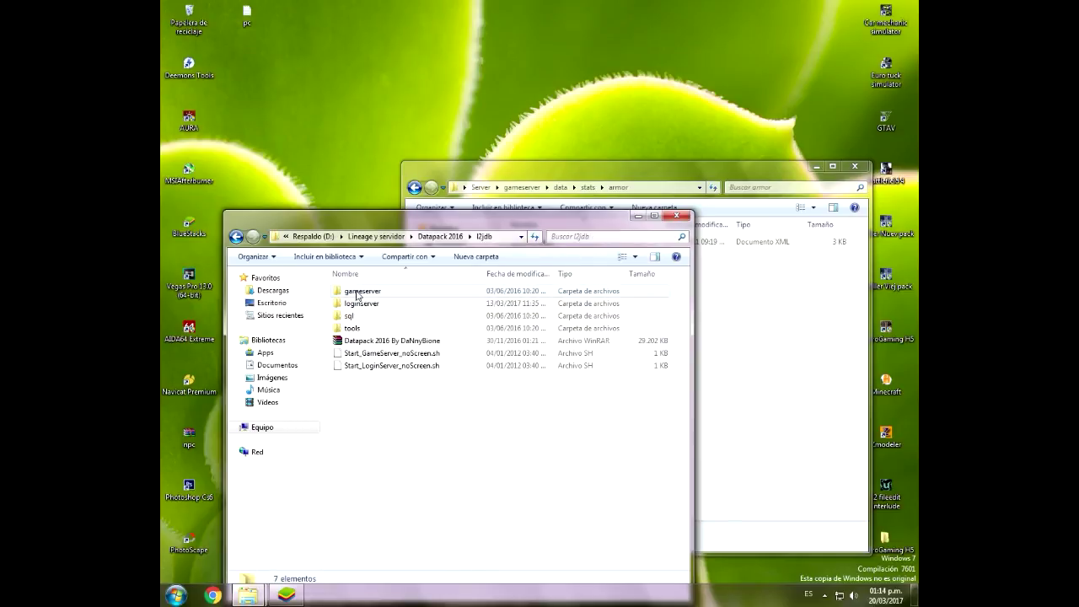
double_click(373, 293)
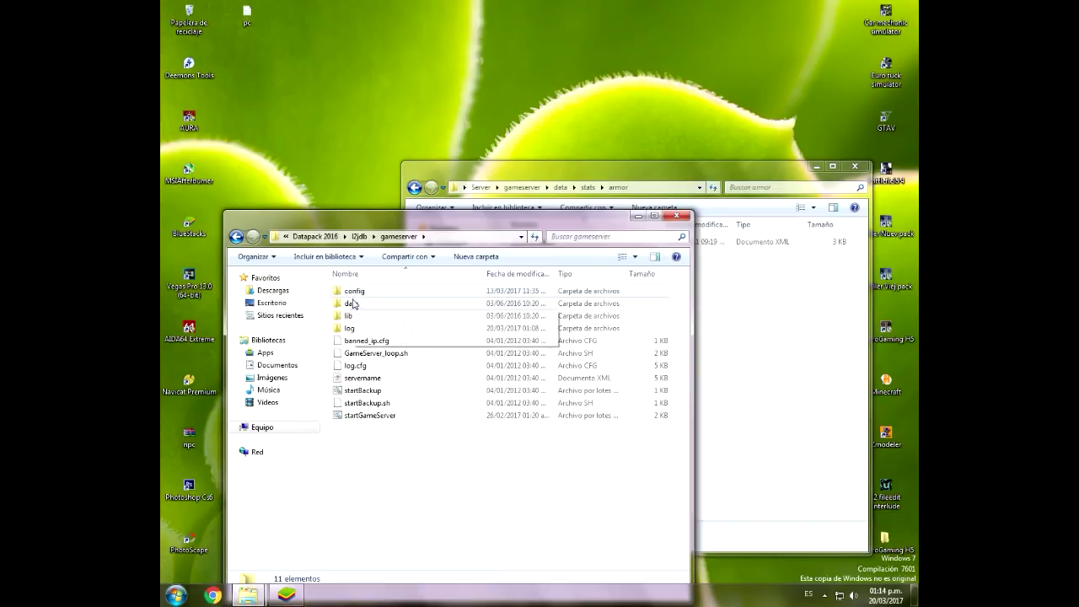
double_click(356, 303)
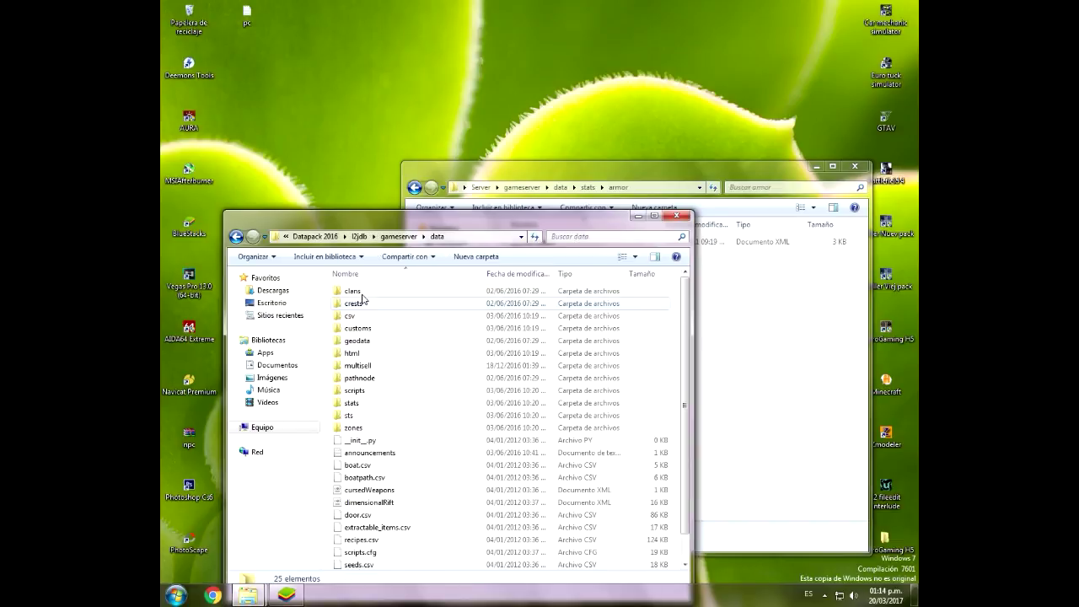
double_click(354, 404)
double_click(350, 291)
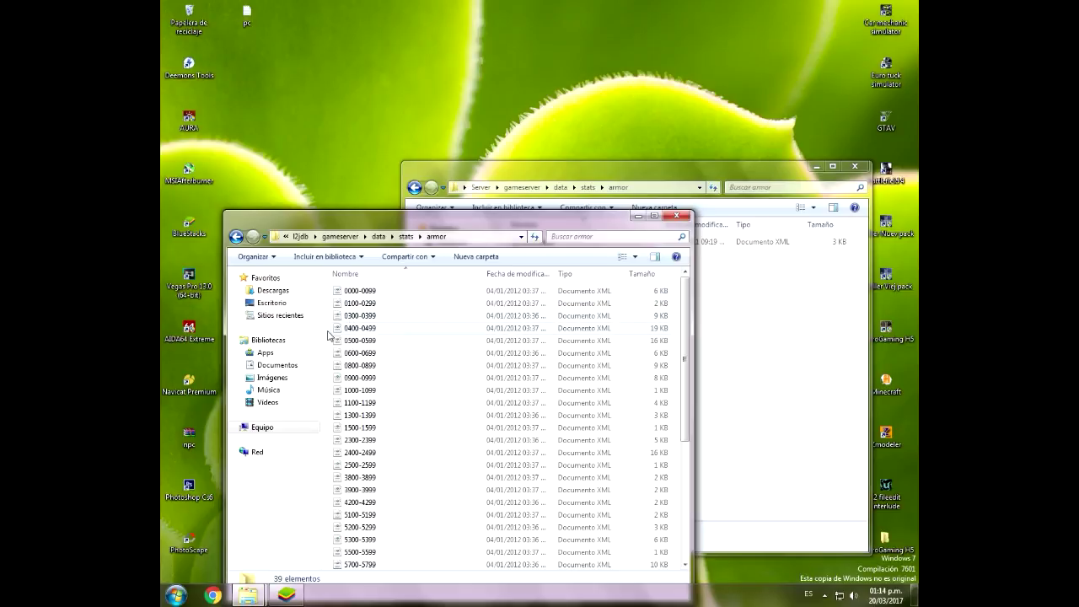
Step: Paste the Ice Vesper file into the armor folder and open it in Notepad
right_click(328, 336)
left_click(371, 429)
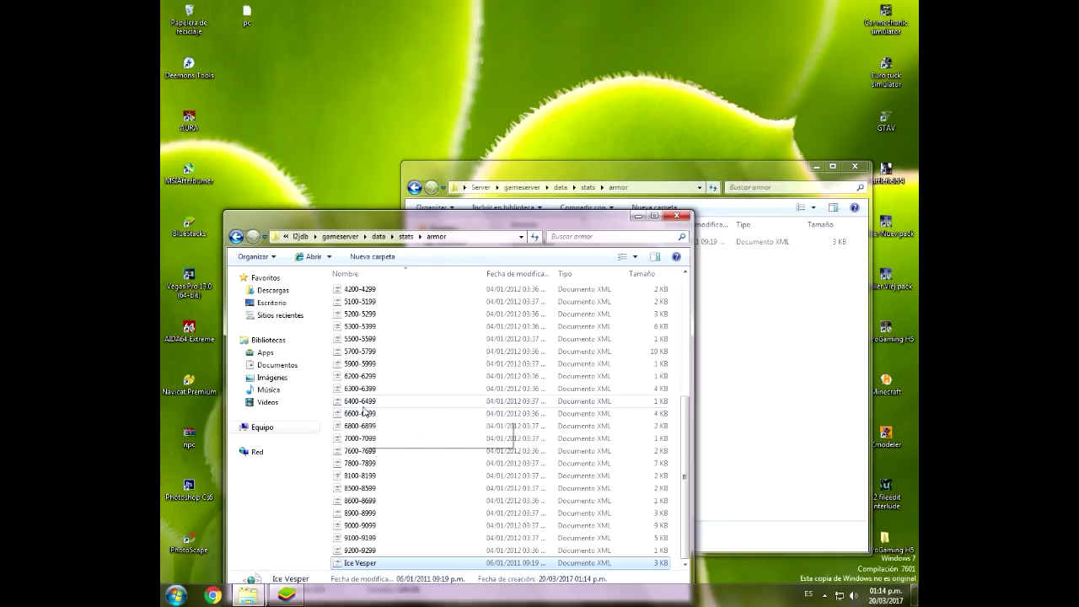
right_click(358, 563)
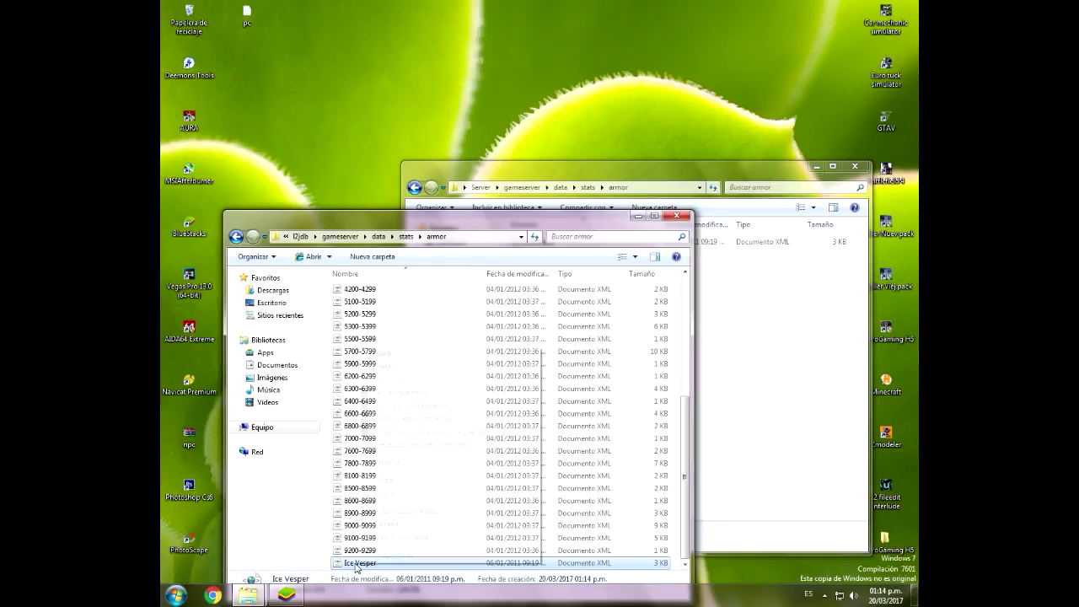
left_click(396, 378)
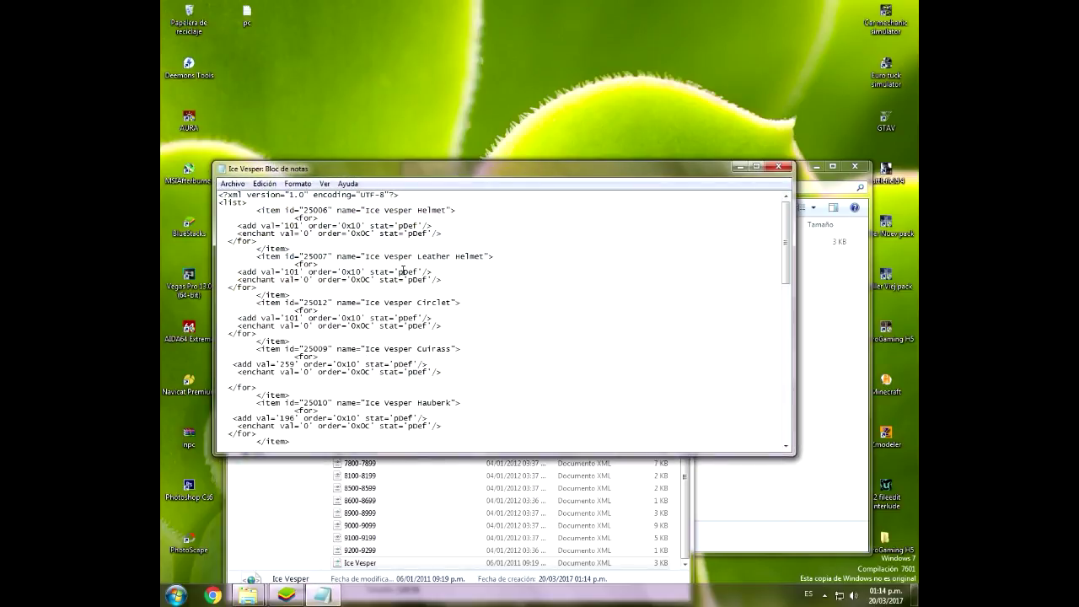
Step: Review the helmet pDef, the tunic's pDef 166 and the hose pDef/maxMp lines, then close Notepad
left_click_drag(399, 271, 370, 266)
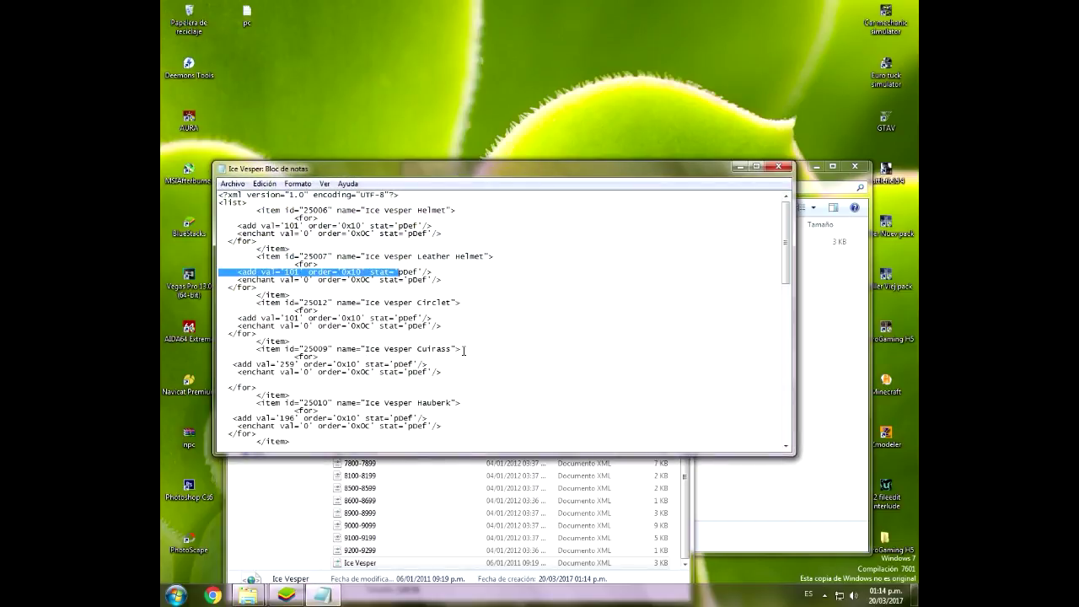
left_click(357, 335)
scroll(443, 310, "down", 10)
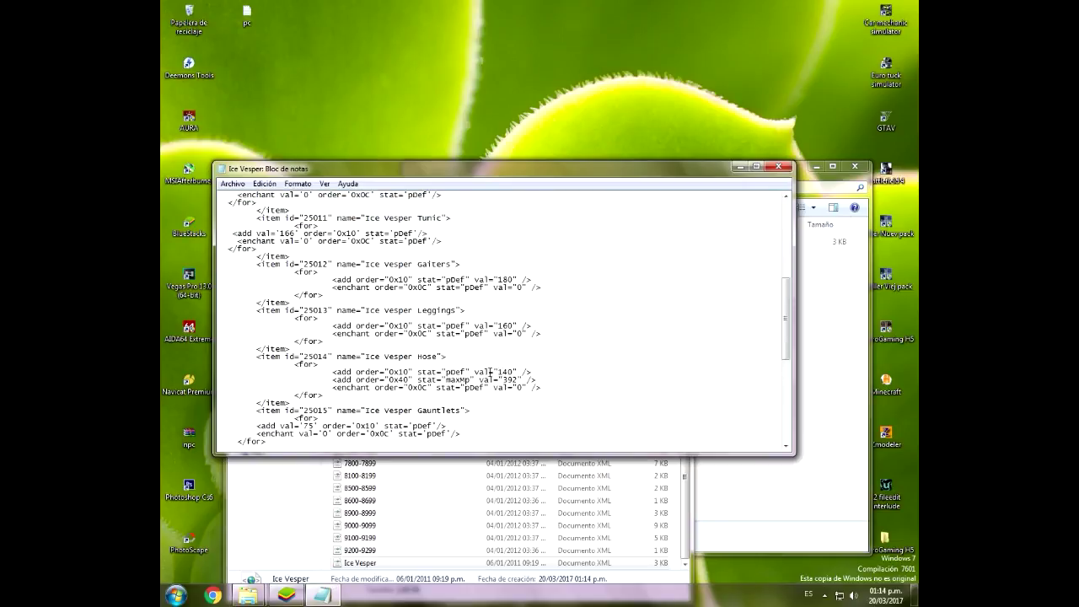
left_click_drag(469, 369, 448, 382)
left_click(540, 387)
scroll(426, 281, "up", 1)
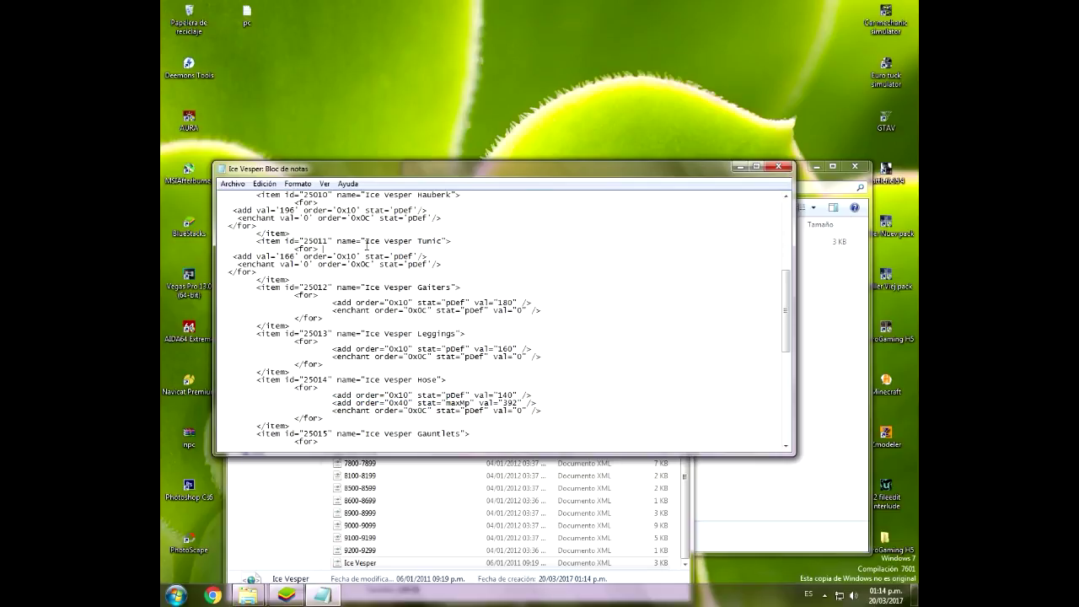
left_click_drag(416, 258, 371, 252)
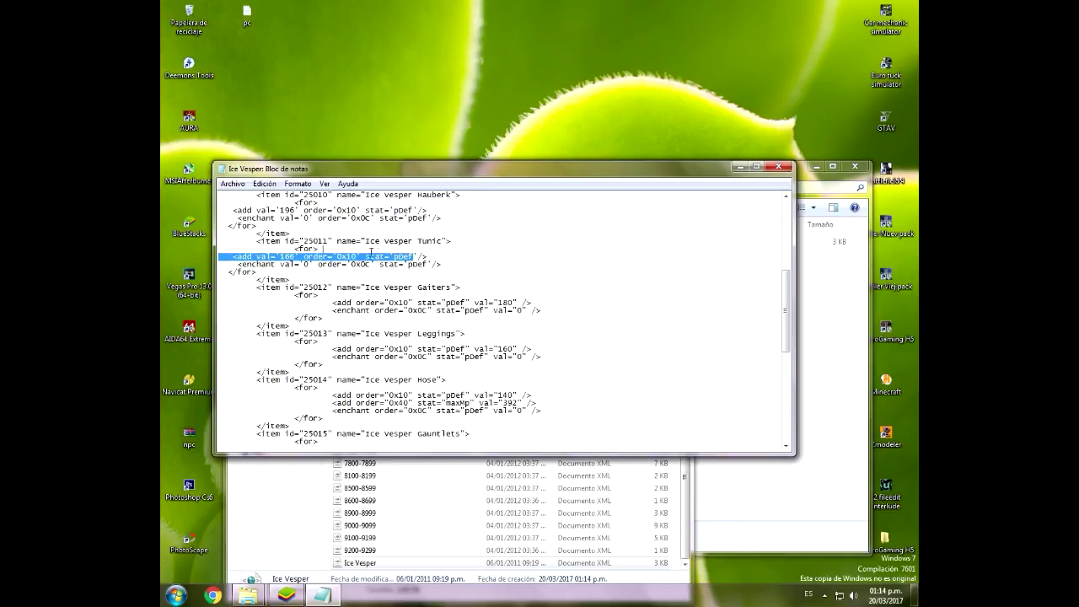
left_click(419, 253)
mouse_move(542, 400)
left_mouse_down()
mouse_move(422, 404)
mouse_move(551, 403)
left_mouse_up()
left_click_drag(433, 257, 435, 252)
left_click(436, 252)
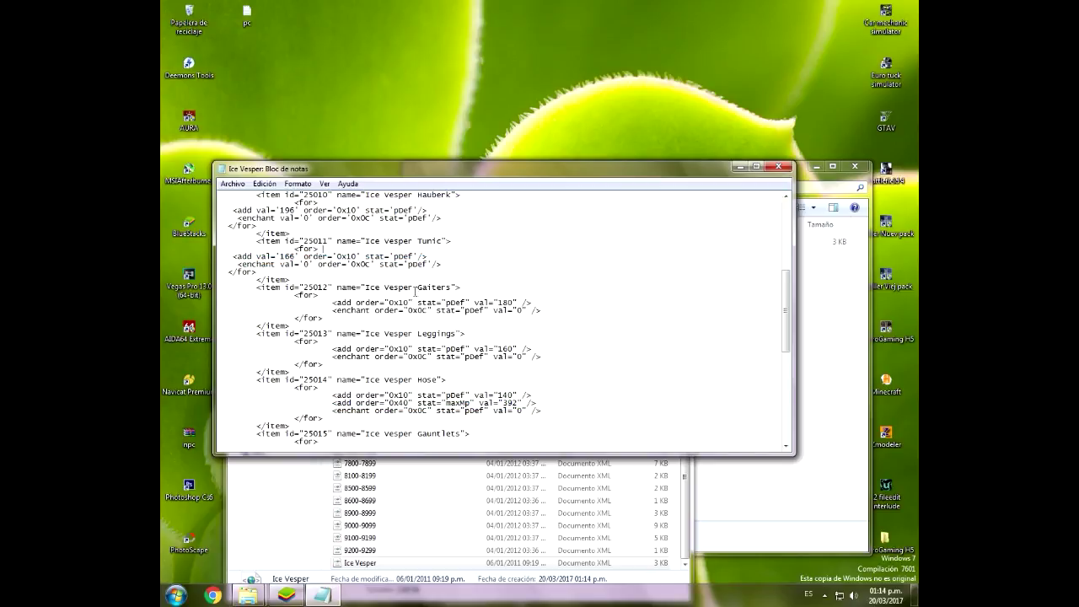
left_click(779, 166)
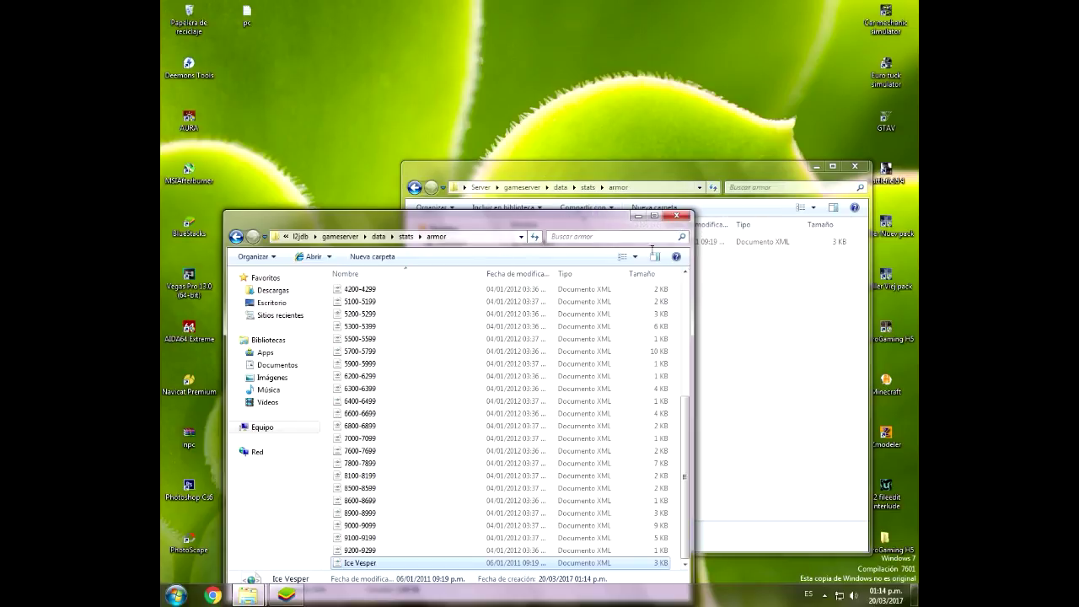
Step: Copy the Sets file from the Server stats\skills folder into the l2jdb datapack's skills folder
left_click(464, 210)
left_click(415, 186)
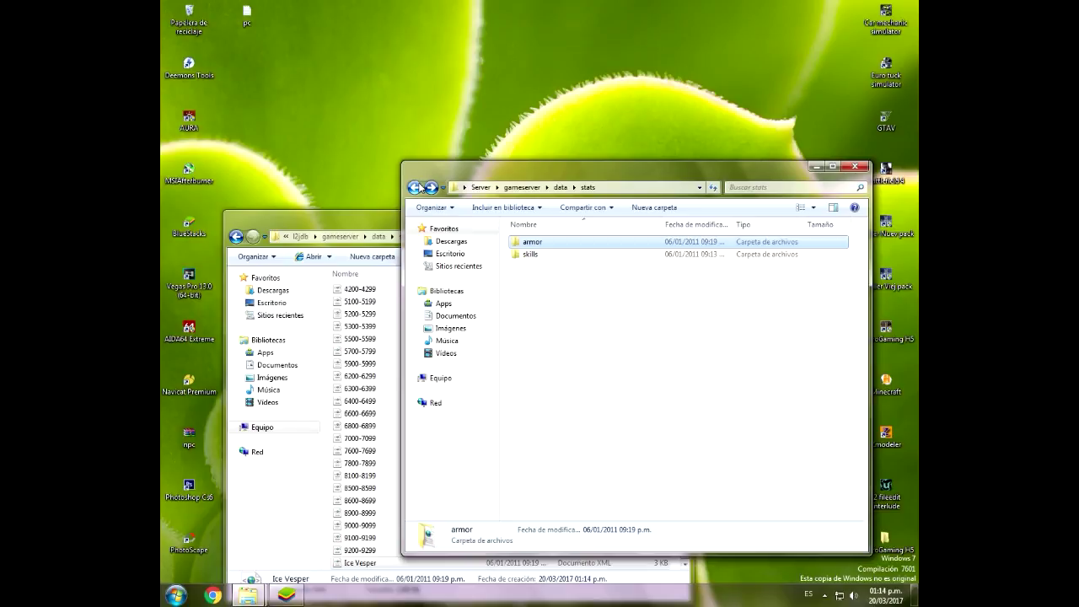
double_click(531, 254)
left_click(524, 242)
right_click(527, 242)
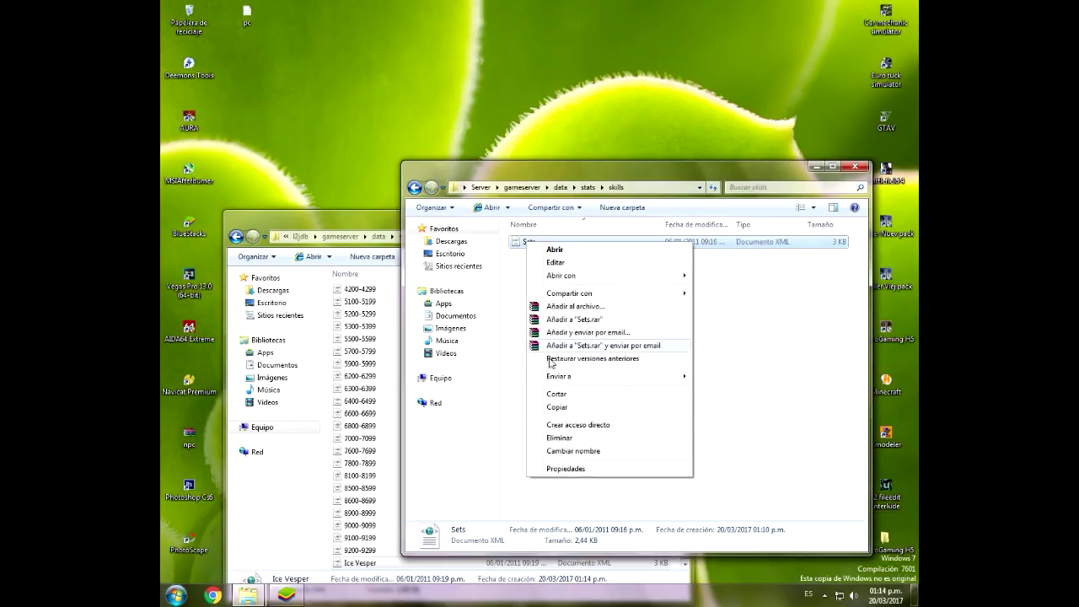
left_click(554, 409)
left_click(238, 240)
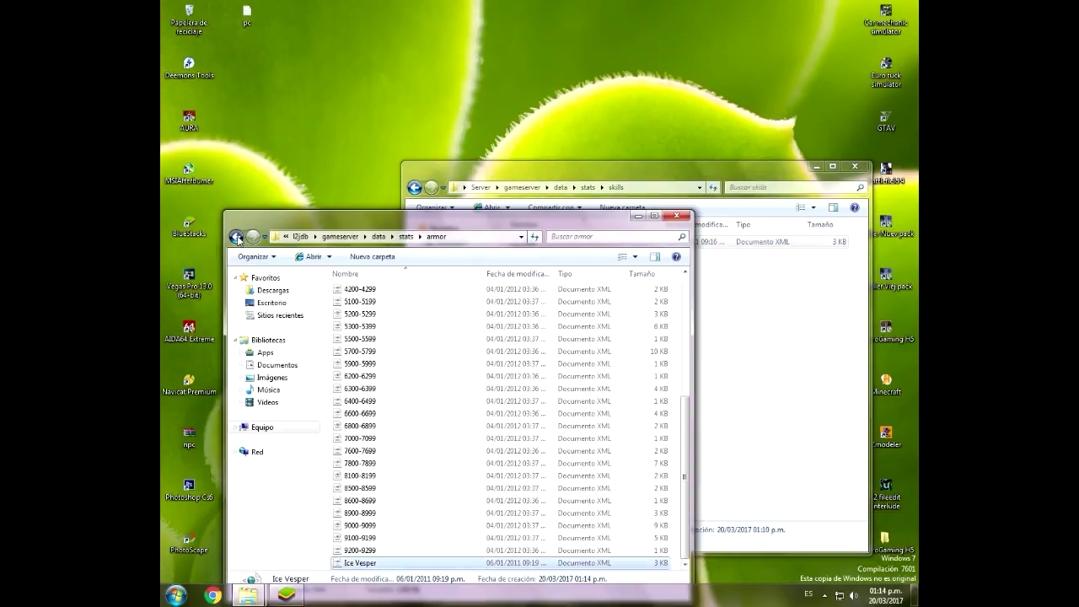
double_click(349, 316)
right_click(328, 324)
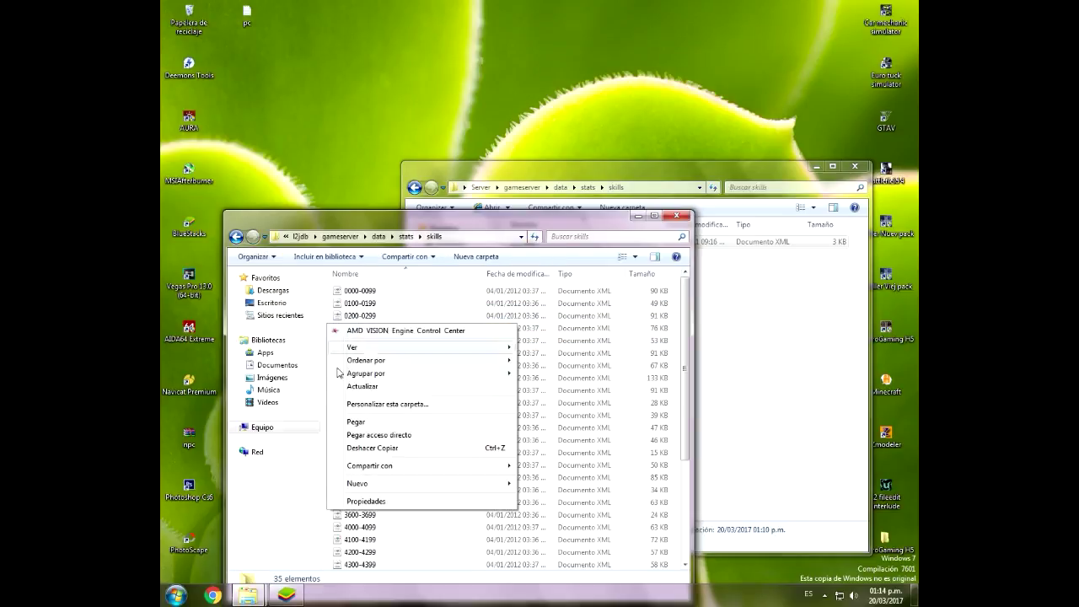
left_click(359, 429)
Step: Close the Server folder window and minimize the datapack window
left_click(708, 390)
left_click(415, 188)
left_click(415, 188)
left_click(415, 188)
left_click(415, 188)
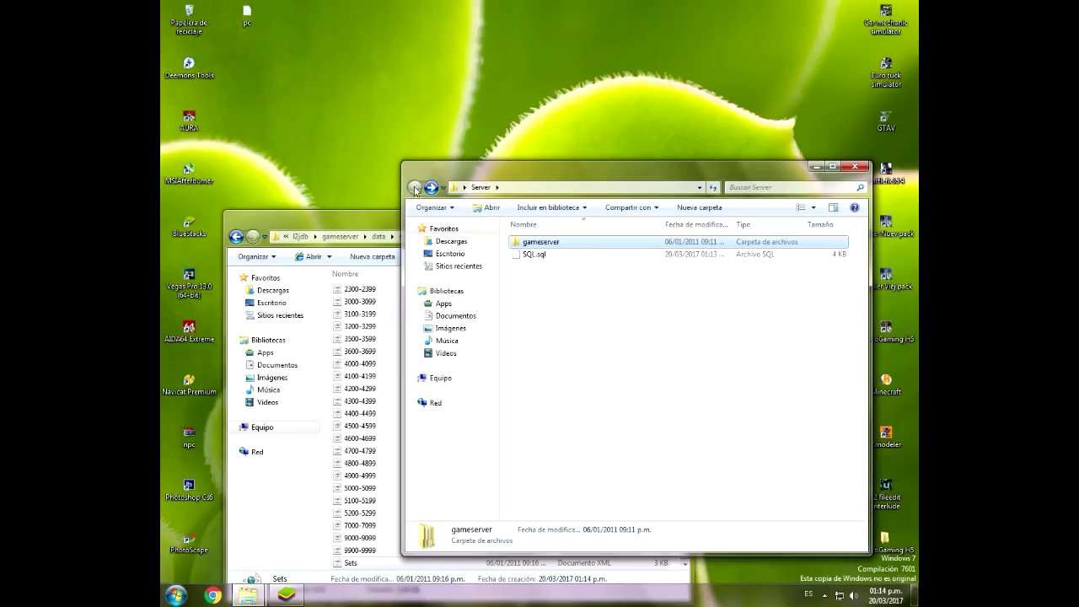
left_click(350, 218)
left_click(856, 166)
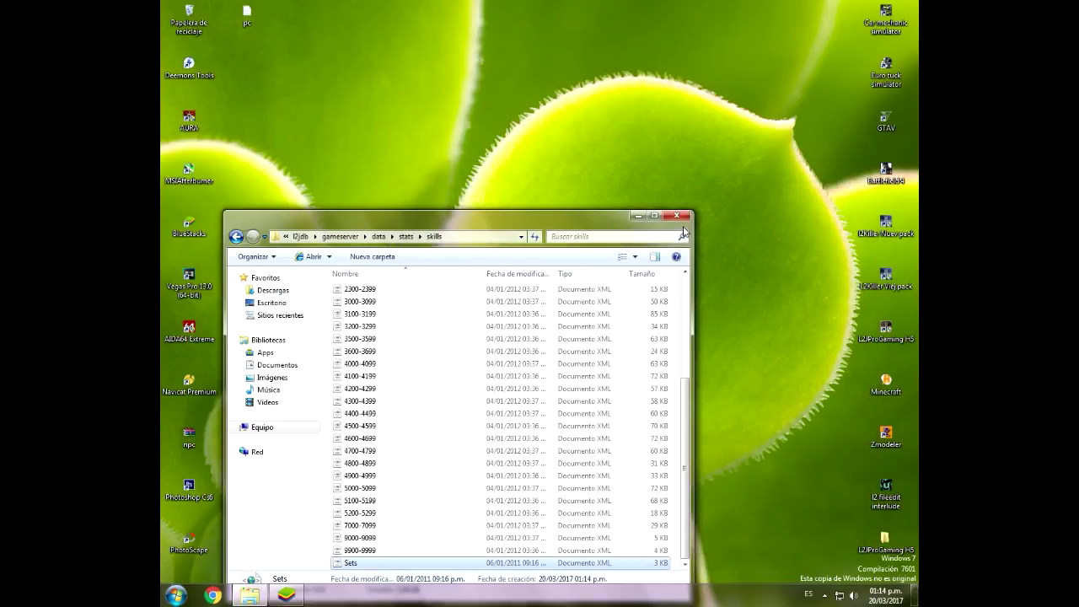
left_click(638, 216)
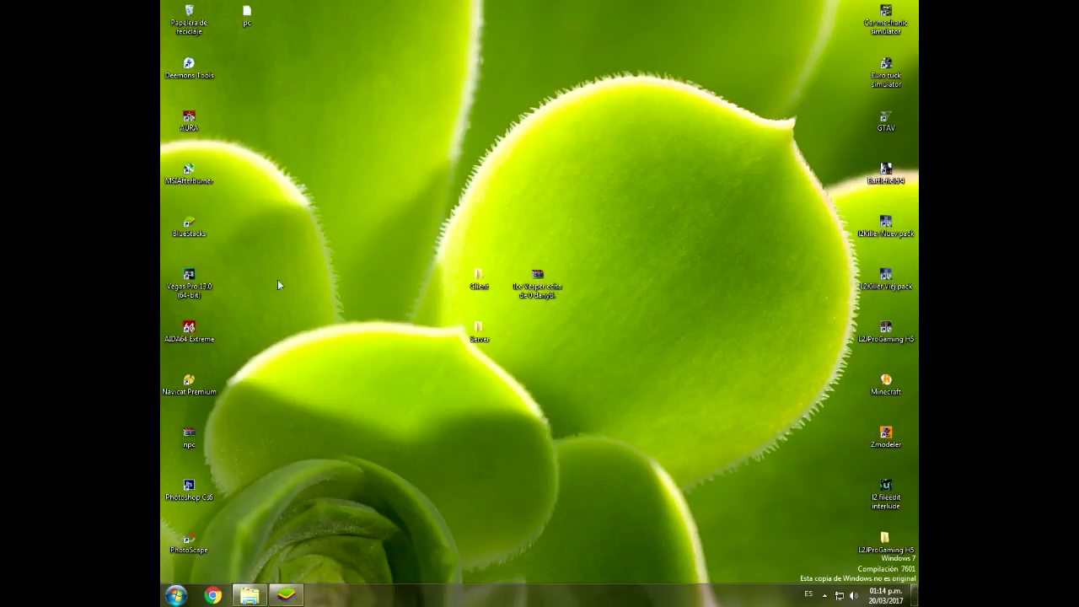
Step: Open Client\System\Armorgrp in Notepad, select and review its text, then close it
double_click(479, 278)
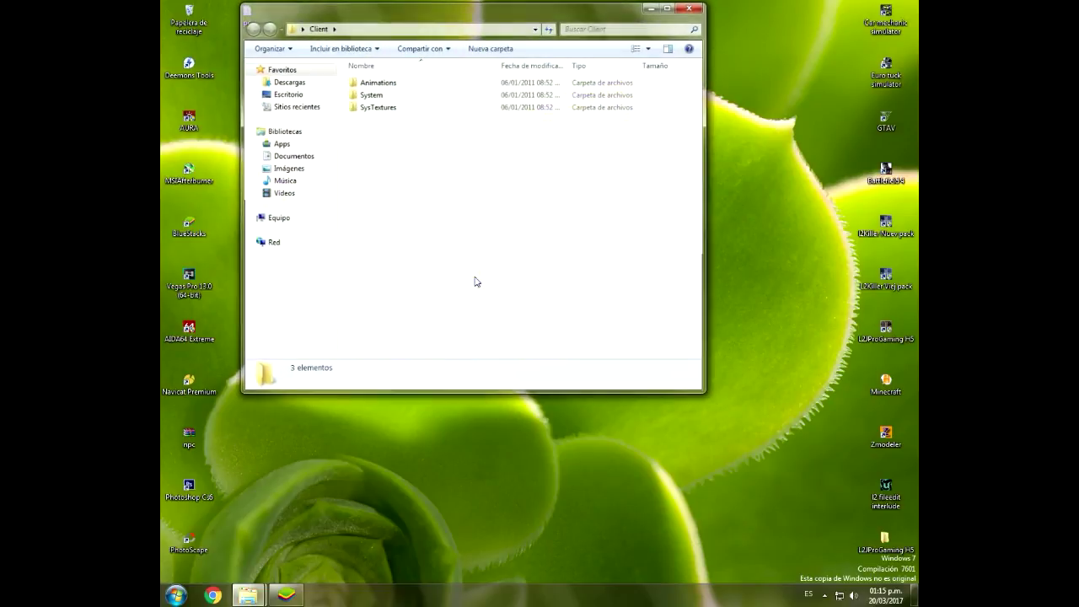
left_click_drag(384, 24, 407, 106)
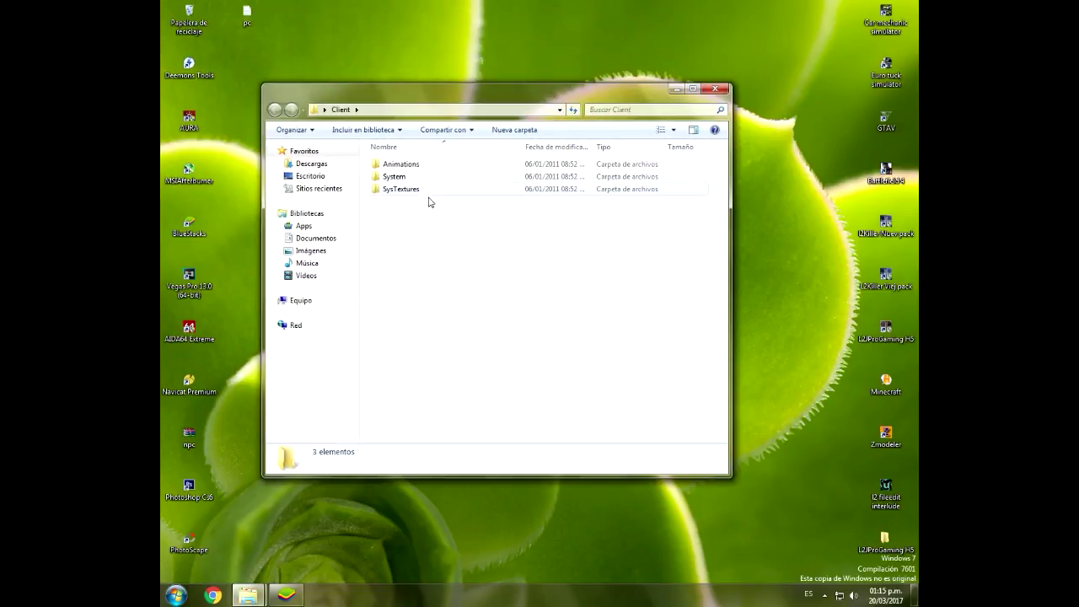
double_click(393, 176)
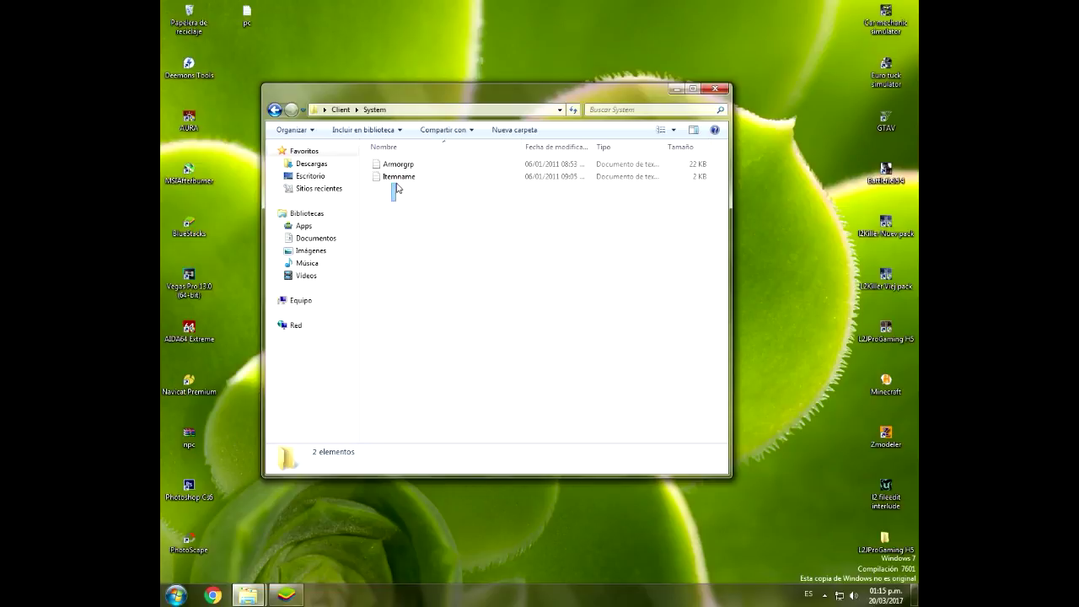
double_click(395, 164)
left_click_drag(218, 195, 417, 441)
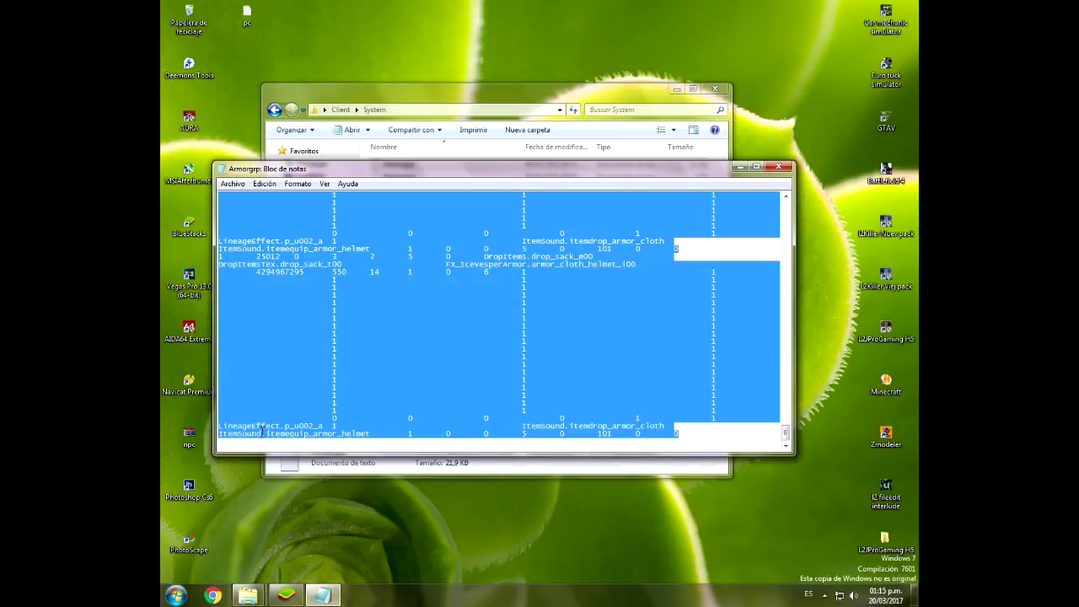
scroll(306, 364, "up", 6)
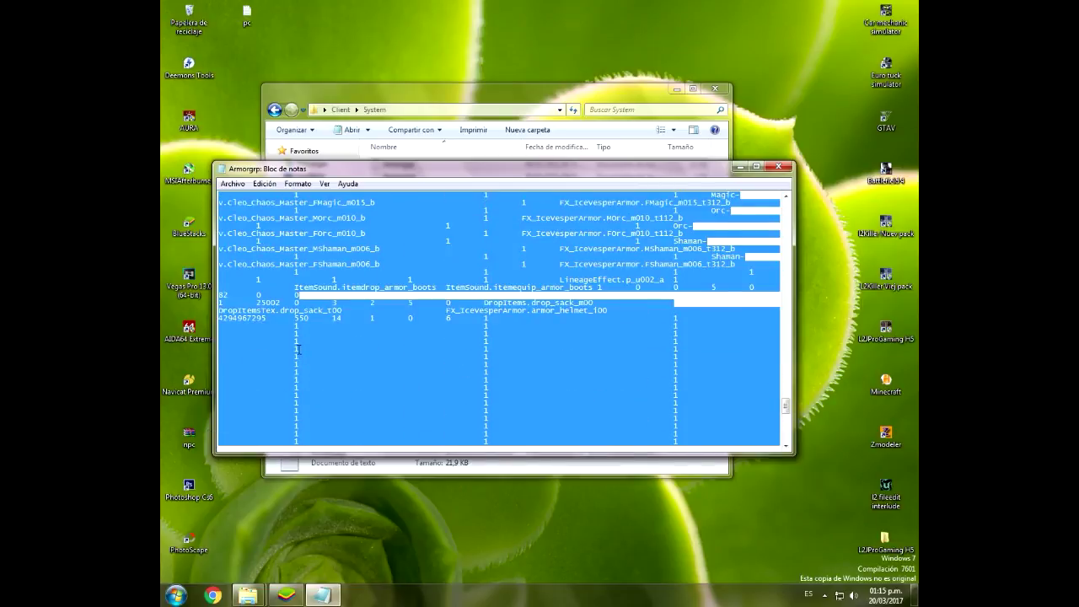
scroll(298, 348, "up", 6)
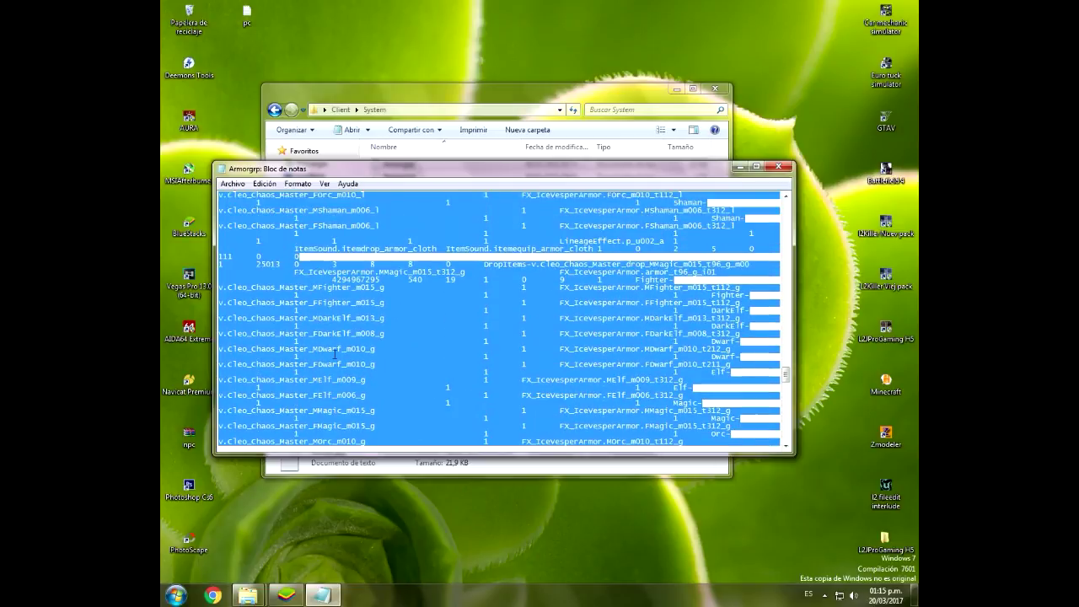
scroll(336, 352, "up", 5)
scroll(362, 349, "down", 5)
scroll(362, 348, "up", 5)
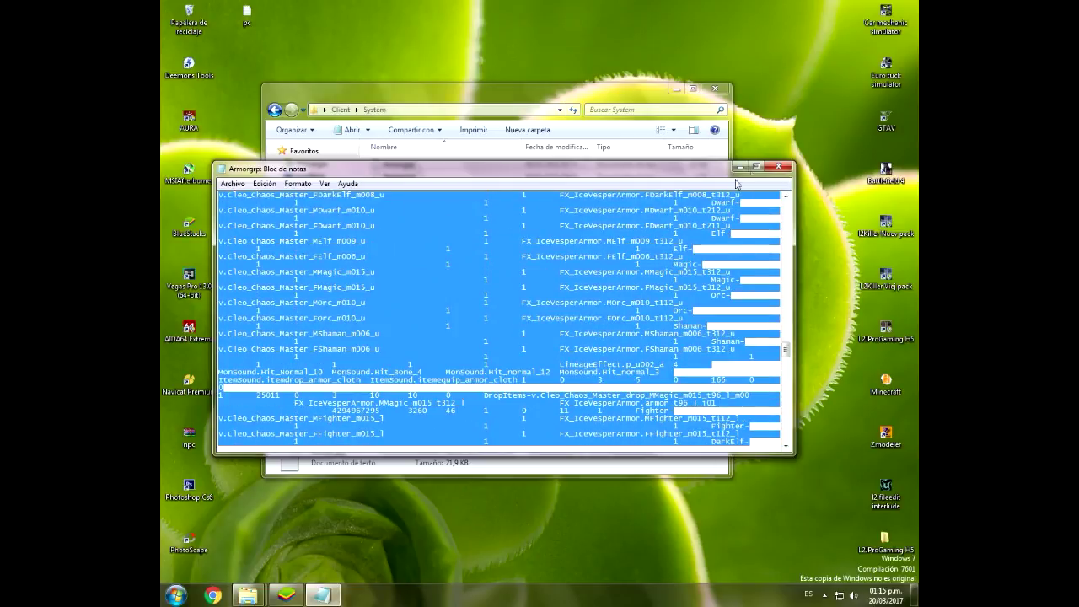
left_click(779, 167)
Step: Launch L2 FileEdit and check the l2Killer Nuev shortcut's properties for its system folder name
double_click(885, 489)
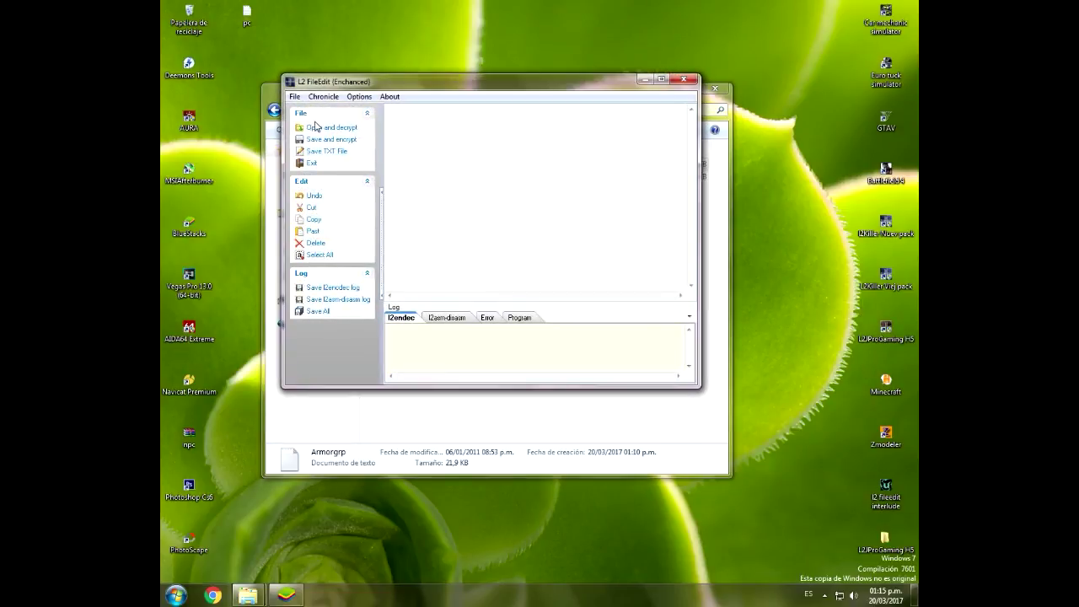
left_click(329, 129)
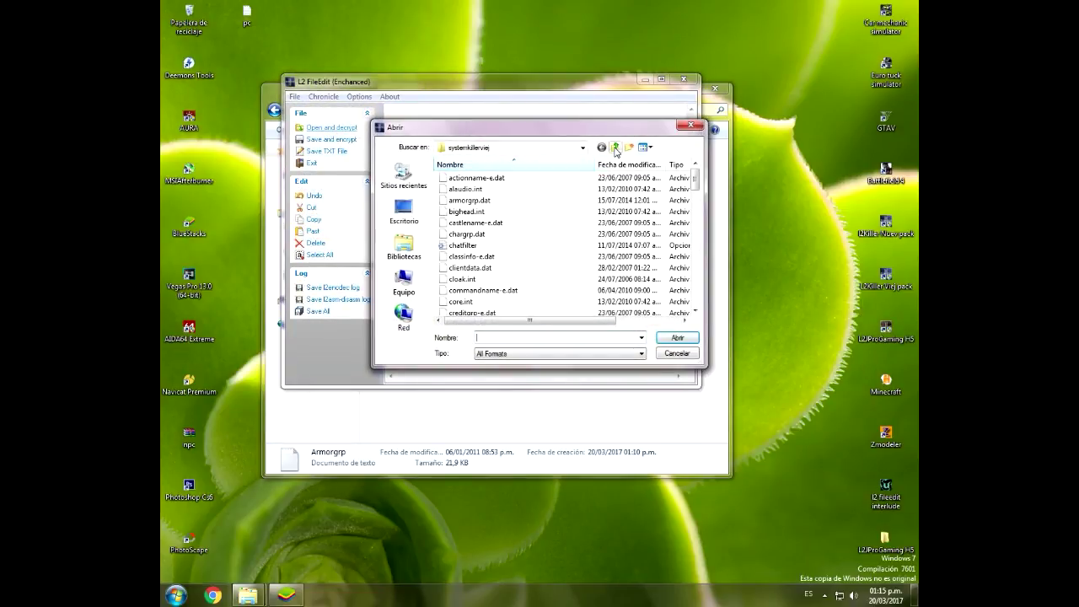
left_click(616, 148)
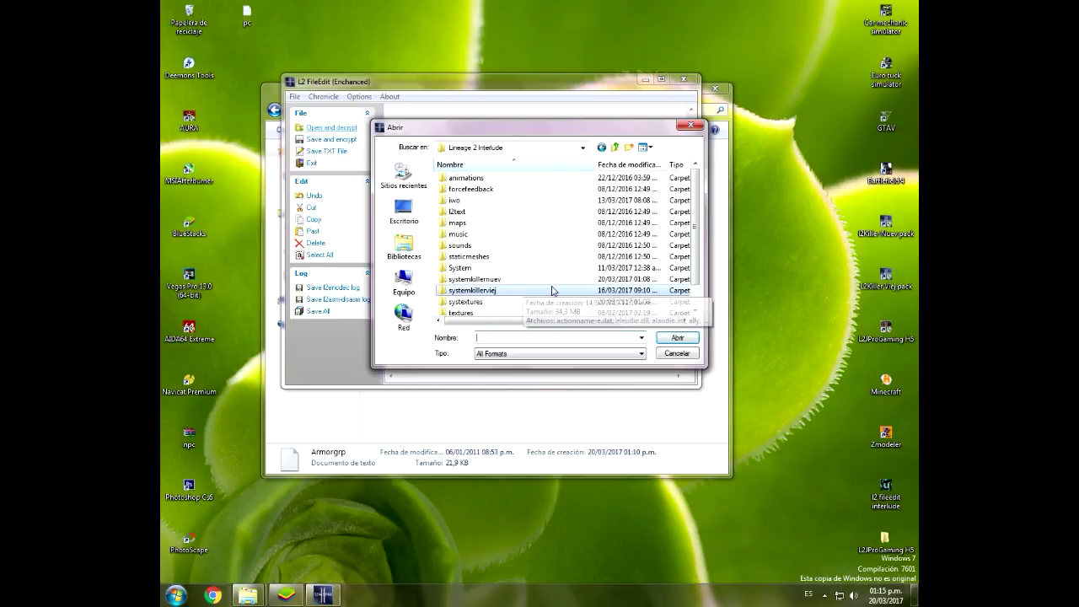
left_click(469, 268)
right_click(869, 233)
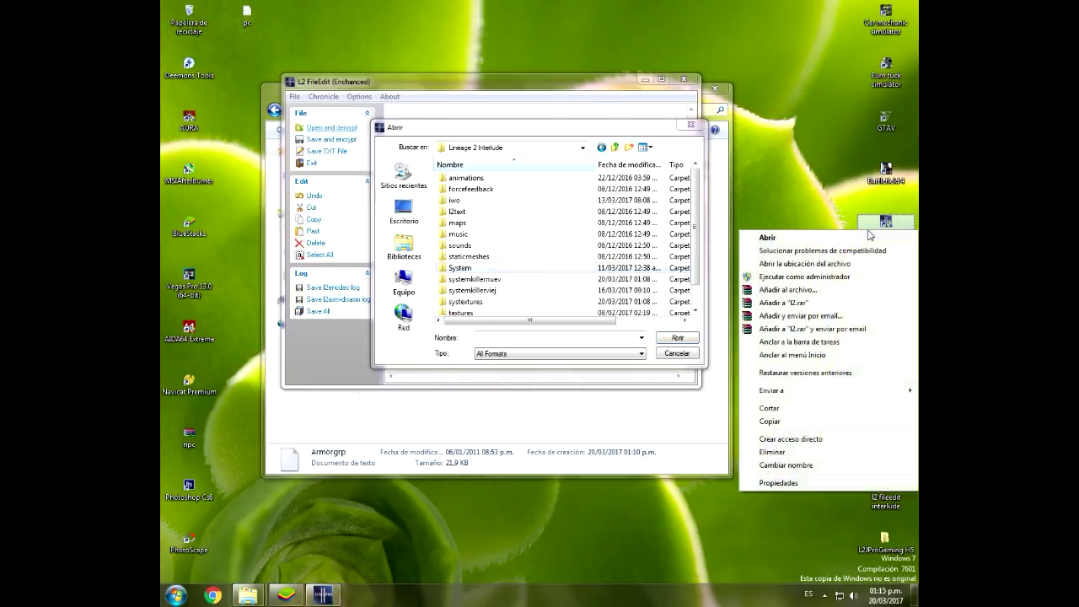
left_click(767, 483)
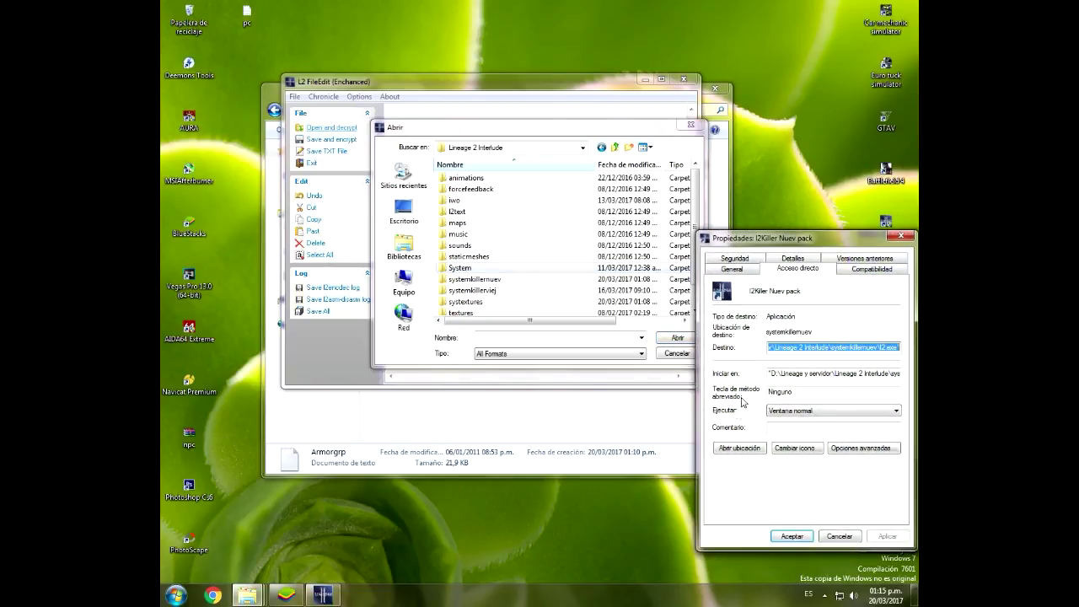
left_click_drag(841, 347, 855, 348)
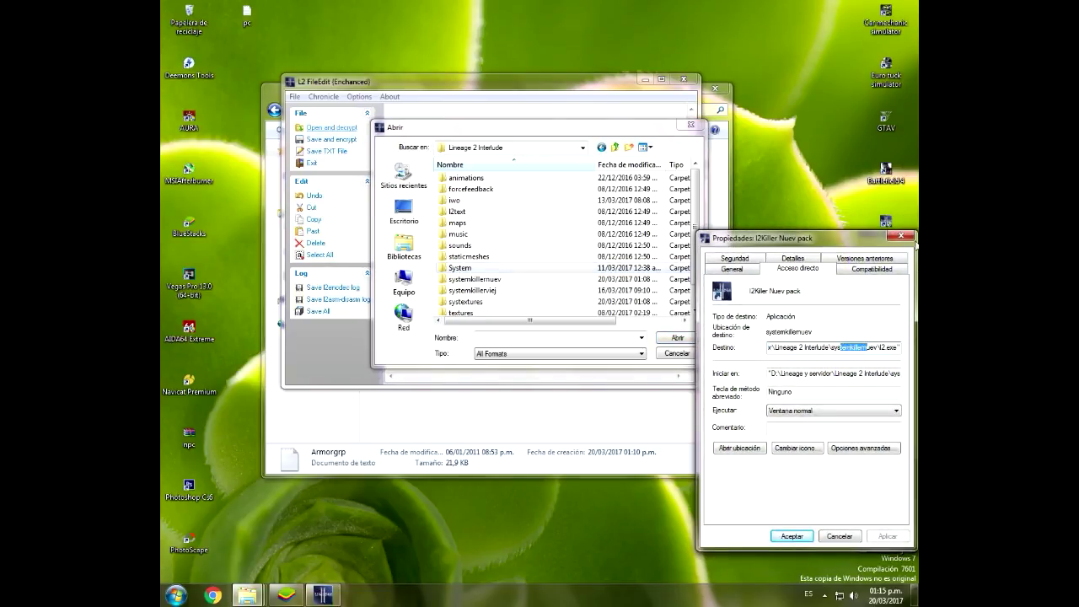
left_click(902, 236)
Step: Open and decode armorgrp.dat from the systemkillernuev folder
double_click(475, 278)
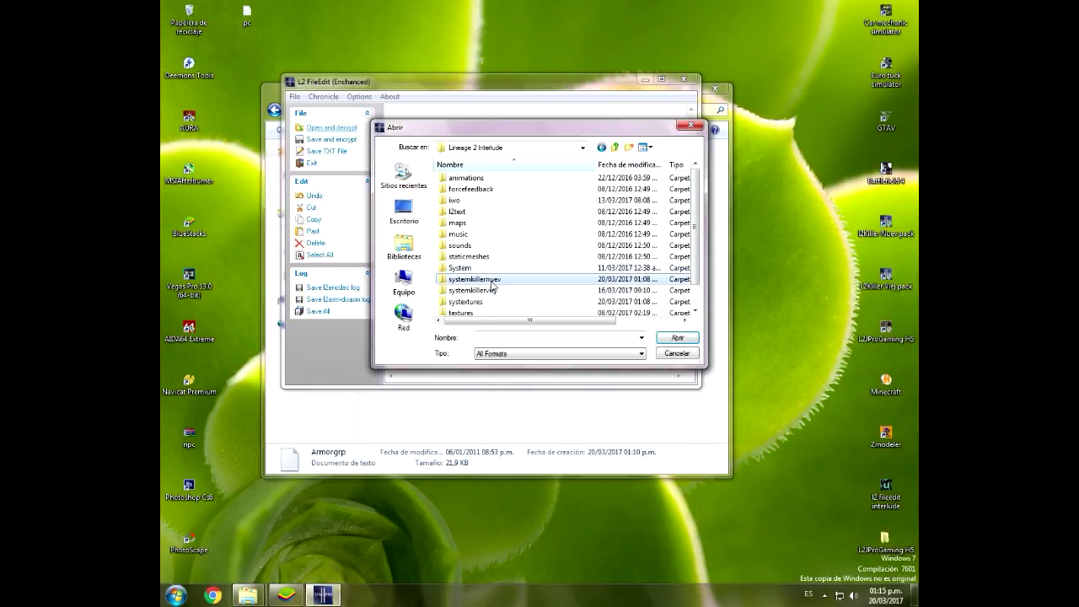
left_click(468, 233)
type("l2")
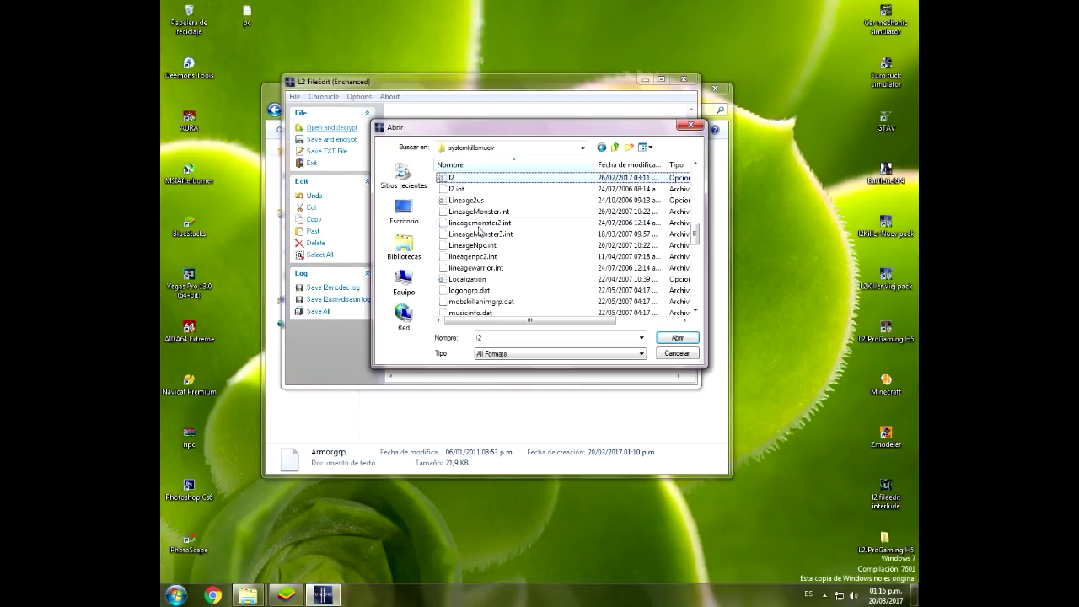
type("al")
double_click(476, 201)
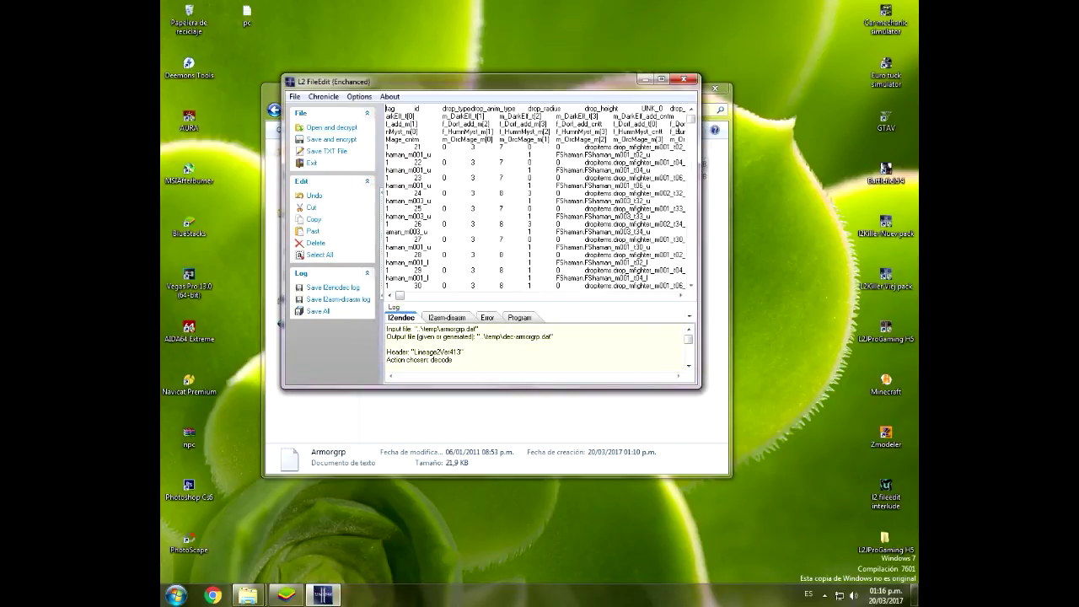
Step: Jump to the end of the armor table to check the Ice Vesper rows
left_click_drag(691, 121, 526, 283)
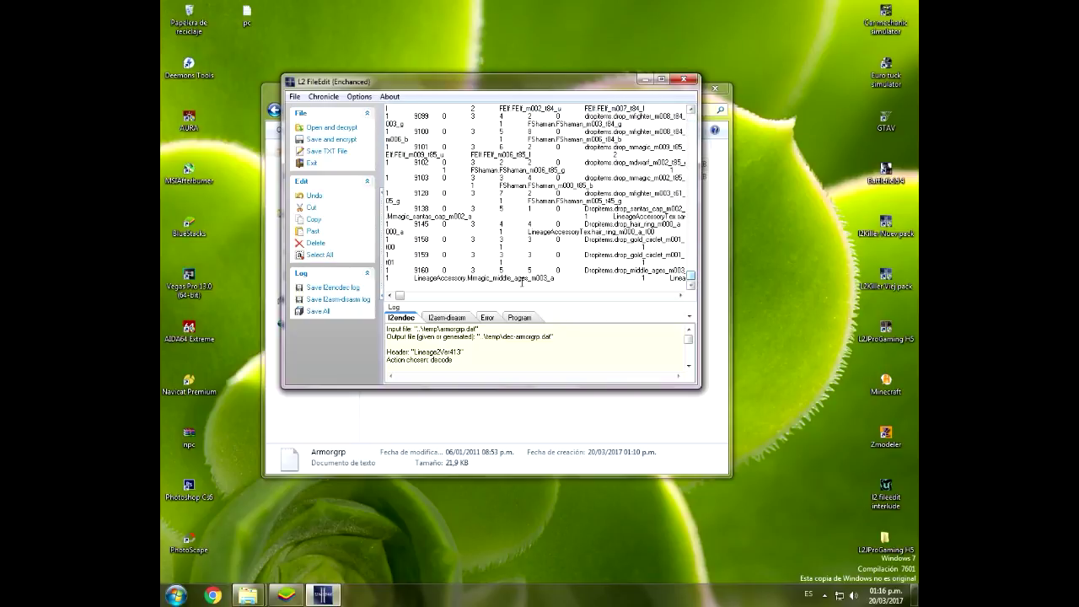
key("ctrl+End")
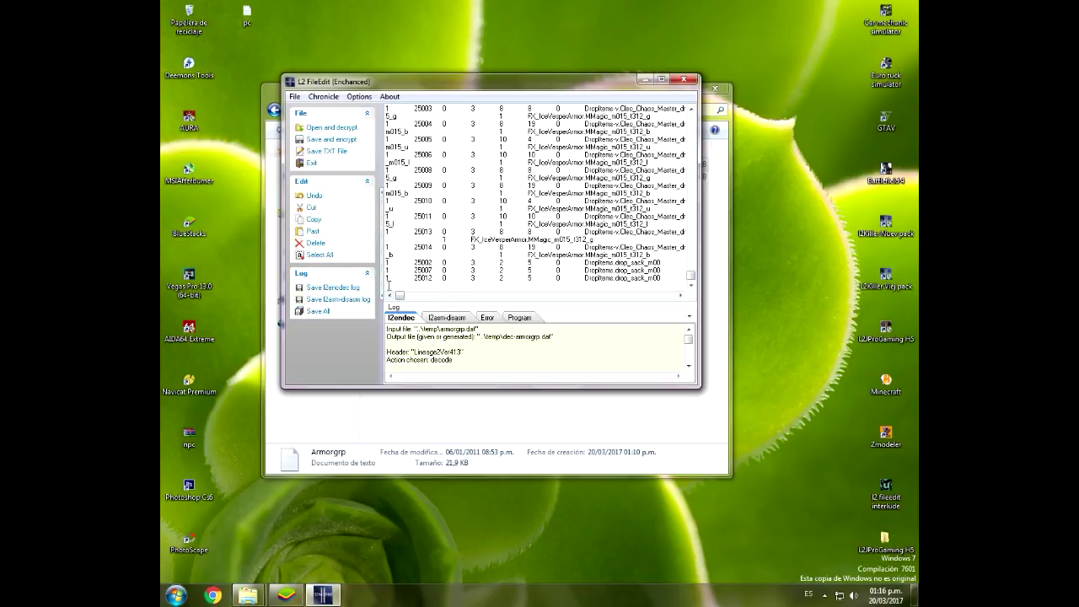
mouse_move(392, 284)
left_mouse_down()
mouse_move(418, 278)
mouse_move(394, 288)
left_mouse_up()
Step: Save armorgrp.dat encrypted over the systemkillernuev copy with header version 413
left_click(337, 139)
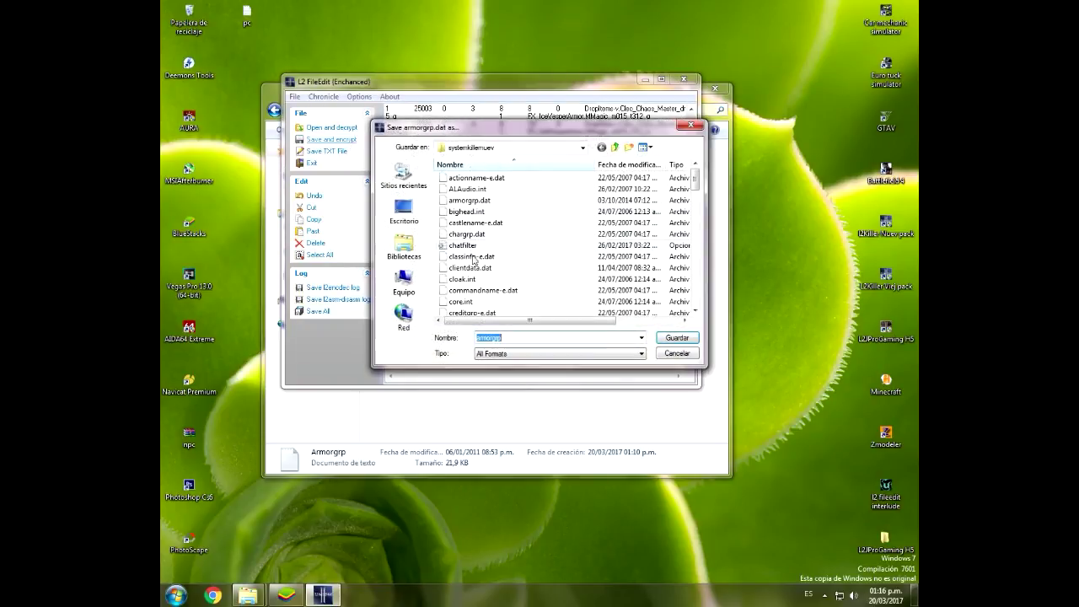
left_click(677, 337)
left_click(572, 301)
left_click(414, 171)
left_click(397, 181)
left_click(378, 191)
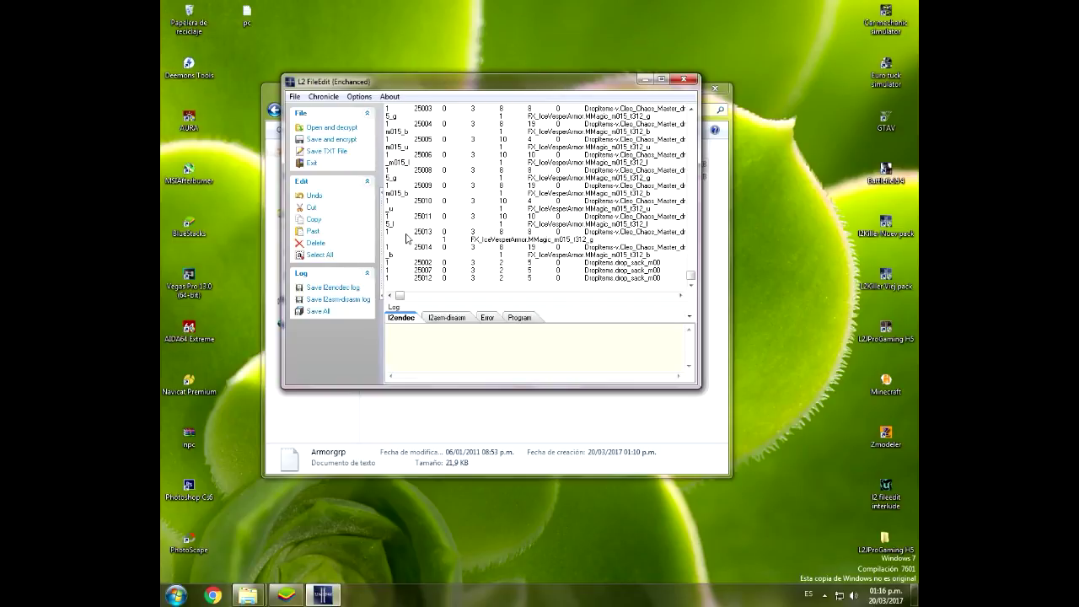
left_click(436, 415)
Step: Open the Itemname text file, select all its Ice Vesper entries, then close it
double_click(391, 178)
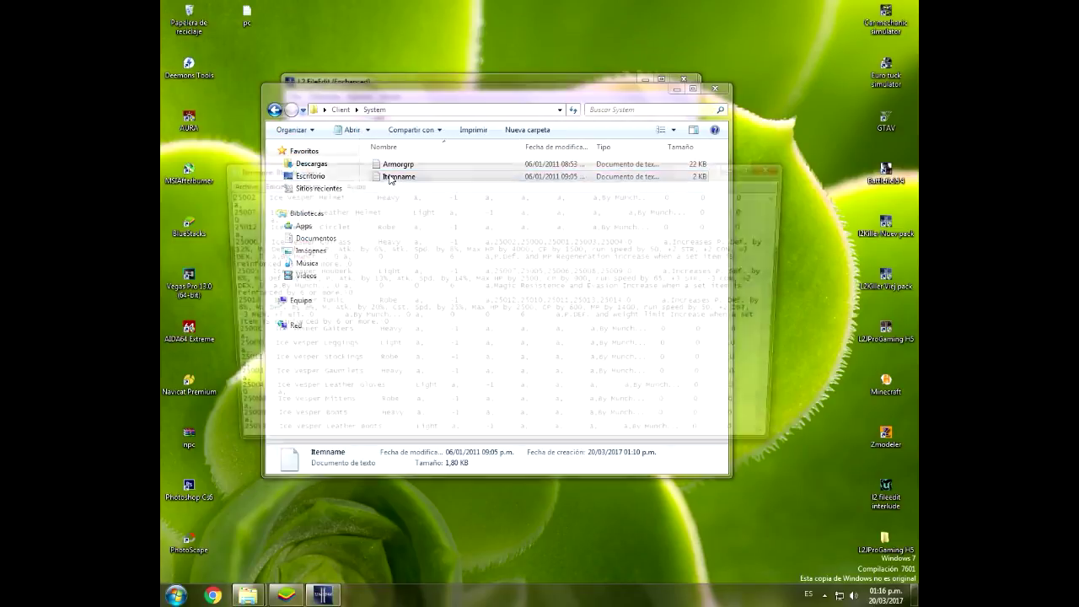
left_click_drag(221, 196, 512, 485)
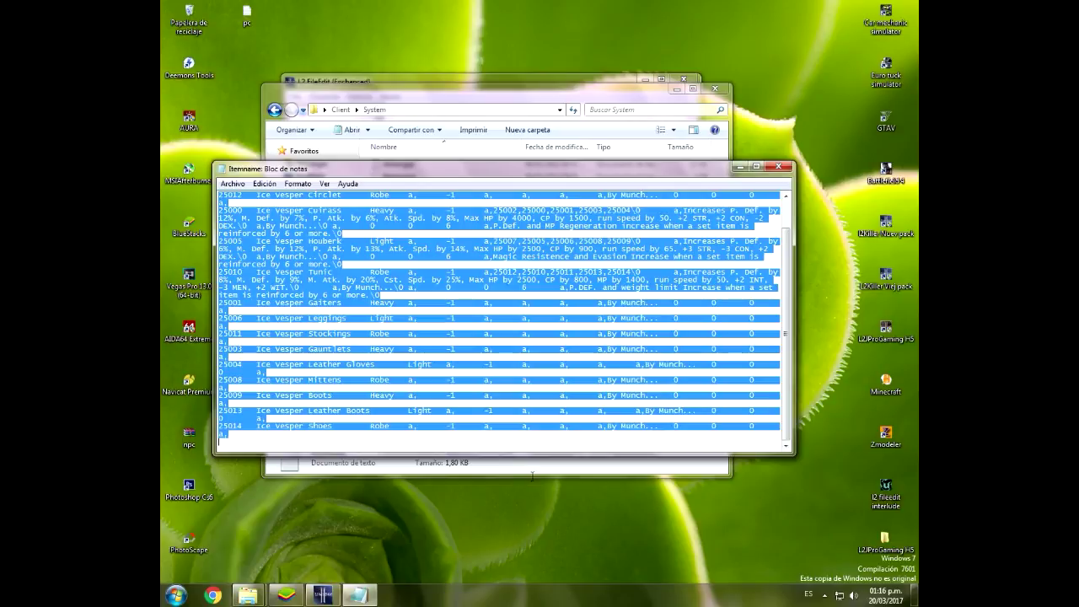
scroll(392, 364, "up", 1)
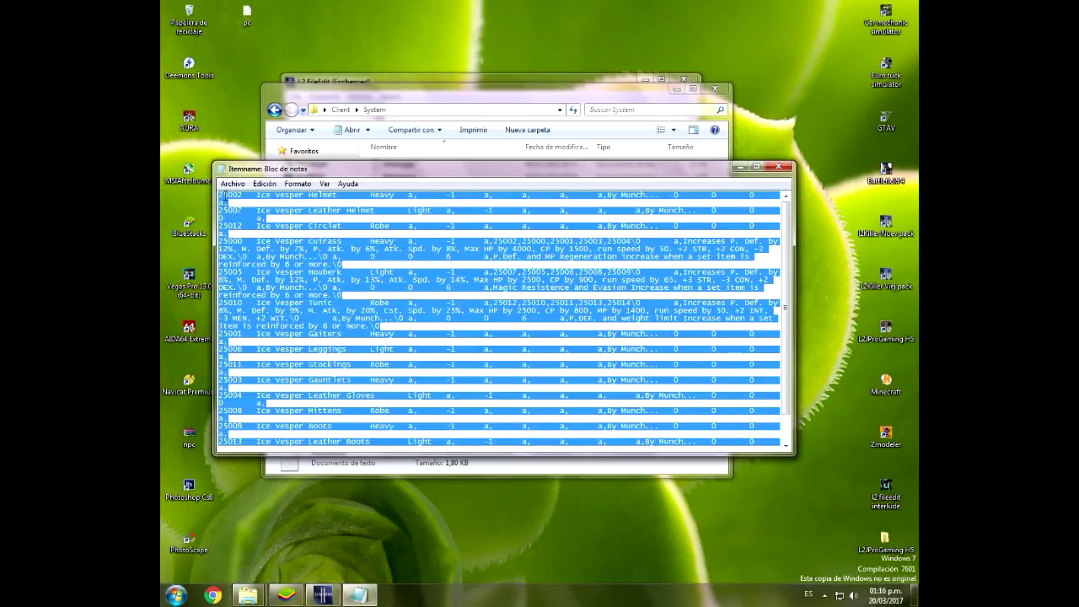
left_click(215, 195)
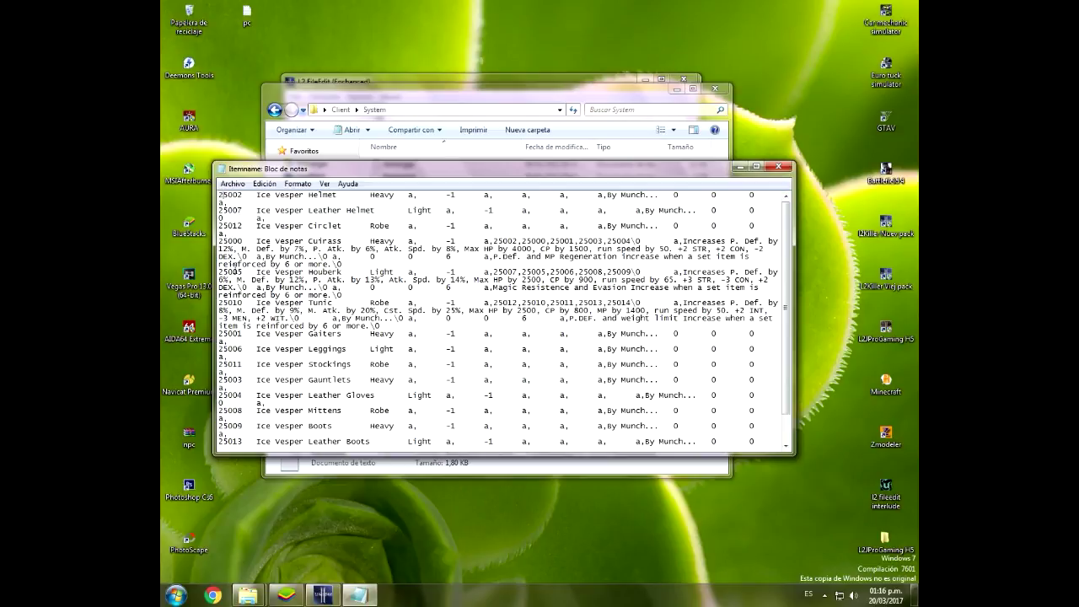
left_click(778, 167)
Step: Return to L2 FileEdit and start opening a client file for decoding
left_click(447, 220)
left_click(578, 76)
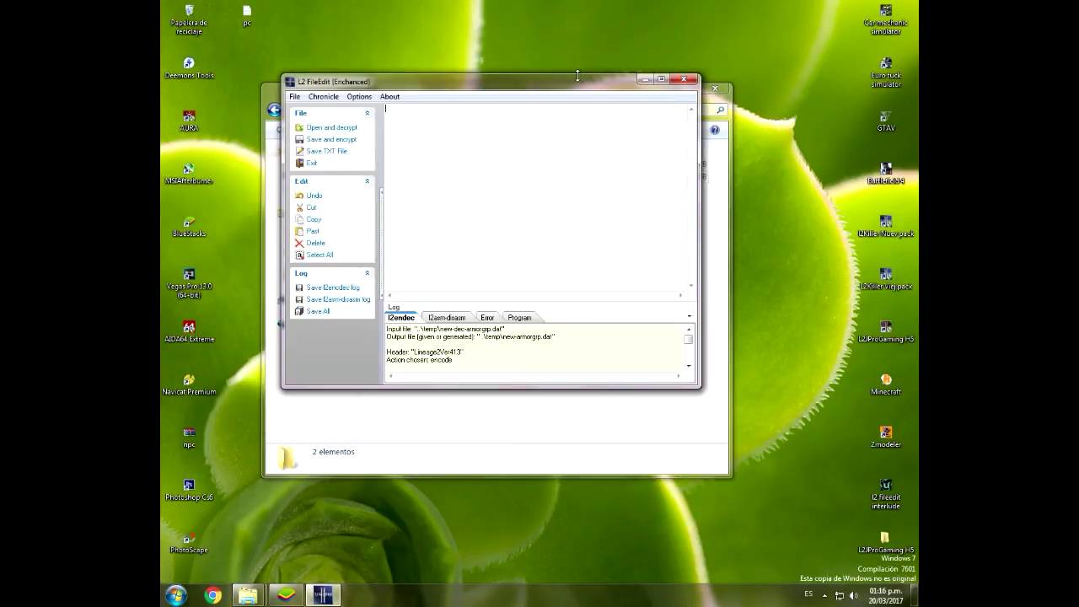
left_click(343, 128)
Step: Decode systemkillernuev\itemname-e.dat and append the Ice Vesper entries 25000–25014 after Cupid's Bow
left_click(504, 202)
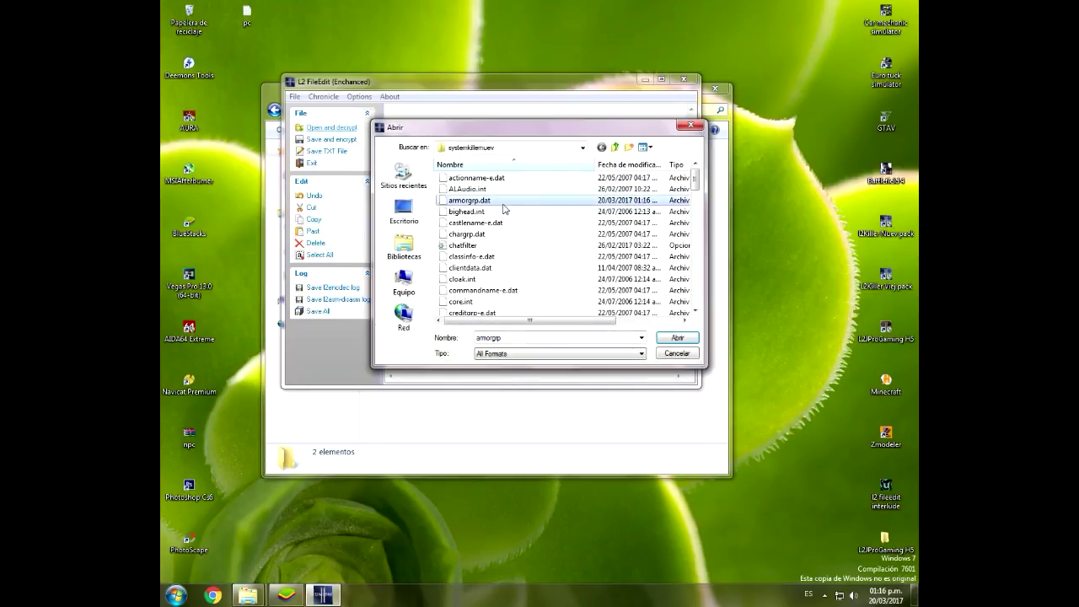
scroll(503, 208, "down", 5)
double_click(463, 190)
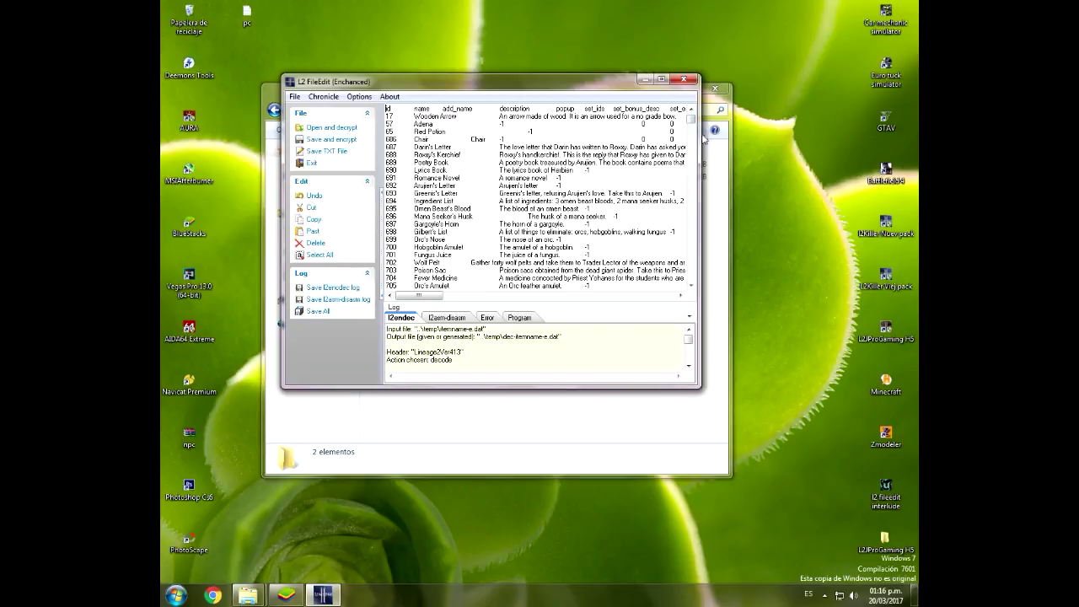
left_click_drag(690, 117, 690, 276)
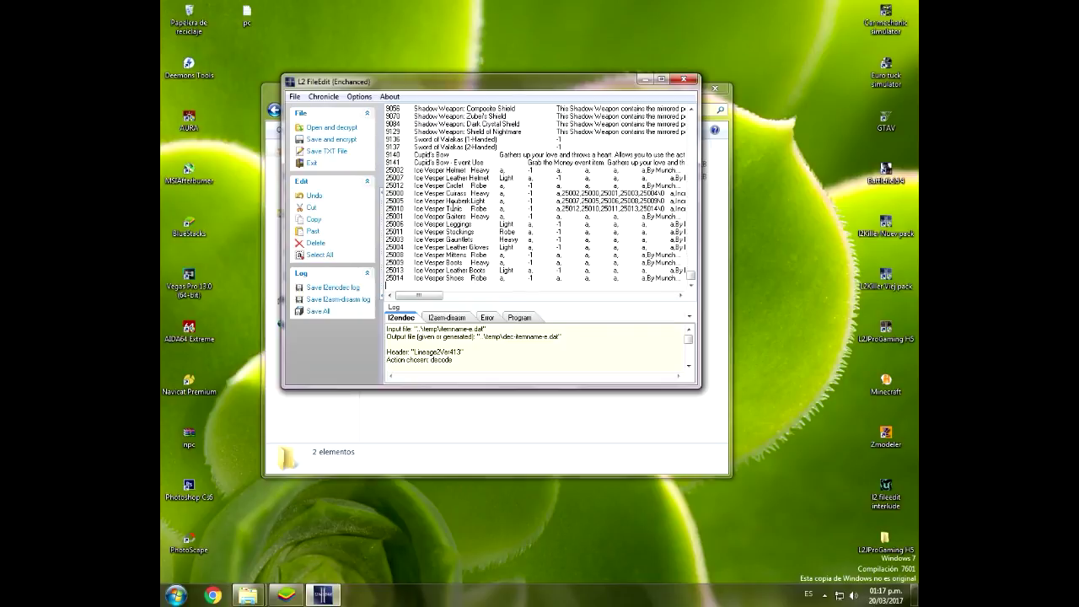
left_click_drag(413, 87, 418, 135)
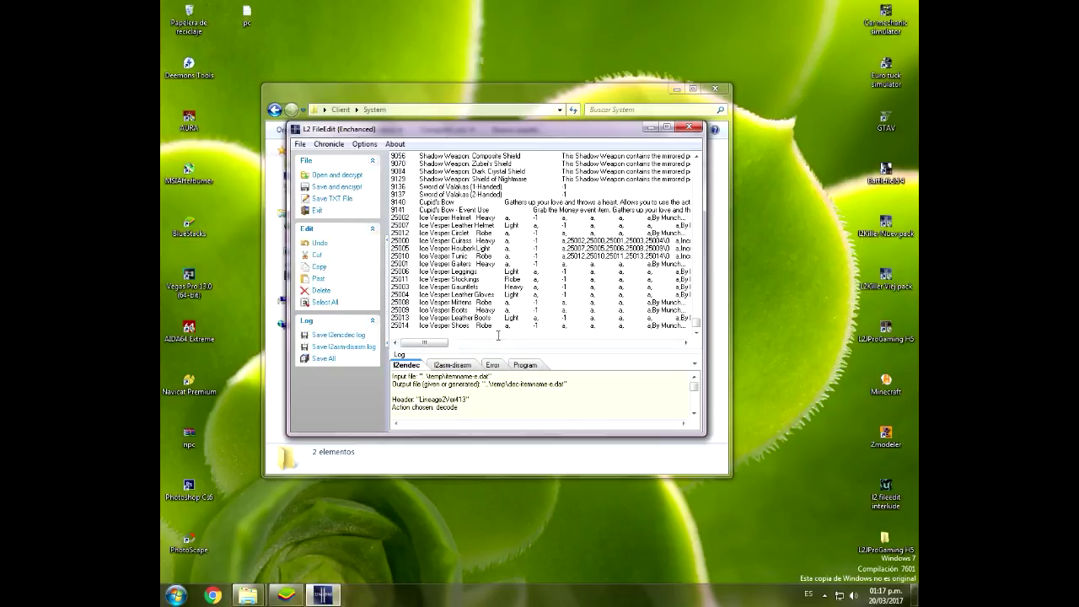
Step: Save itemname-e.dat encrypted over the original with header 413, then close L2 FileEdit
left_click(334, 187)
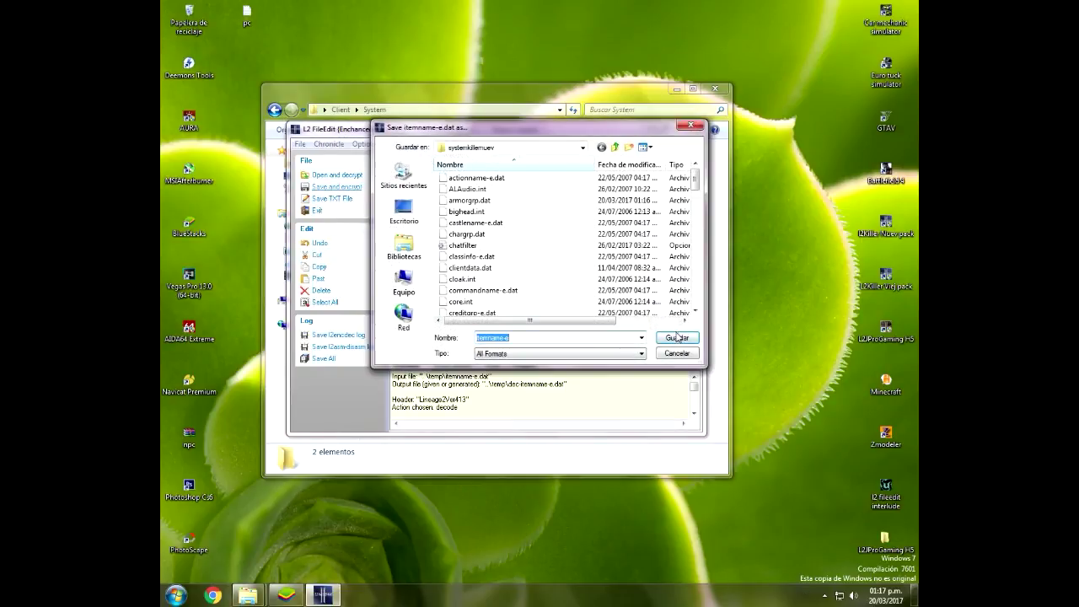
key("Return")
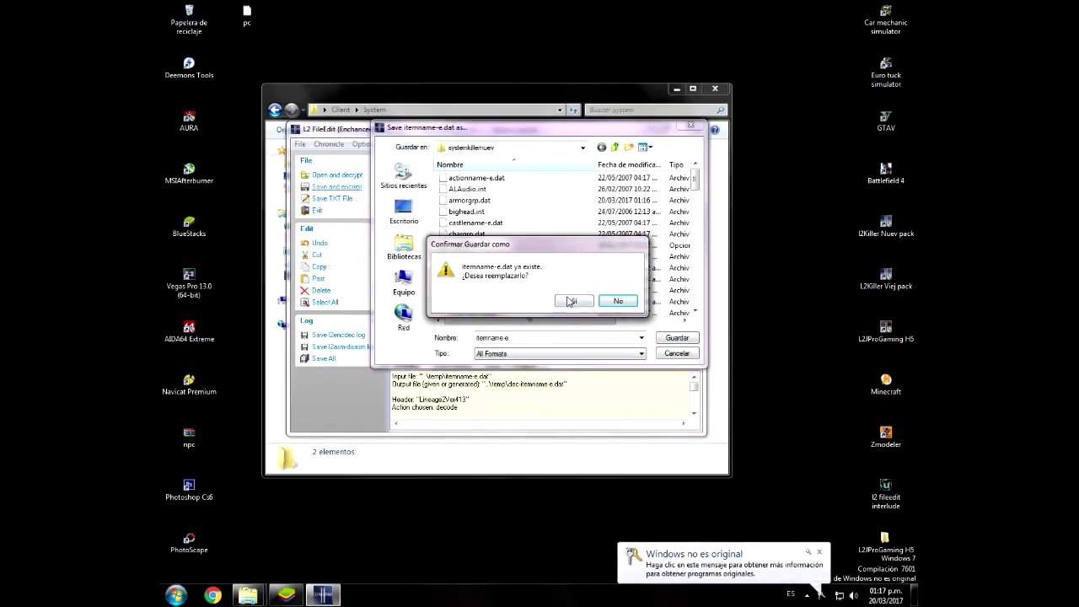
left_click(570, 301)
left_click(401, 170)
left_click(391, 190)
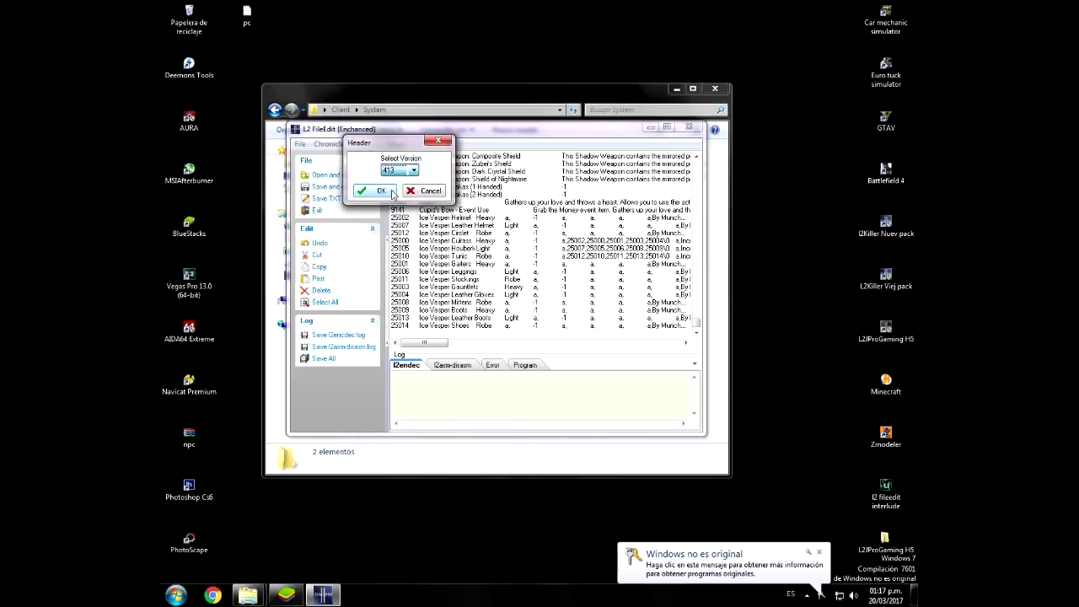
left_click(369, 190)
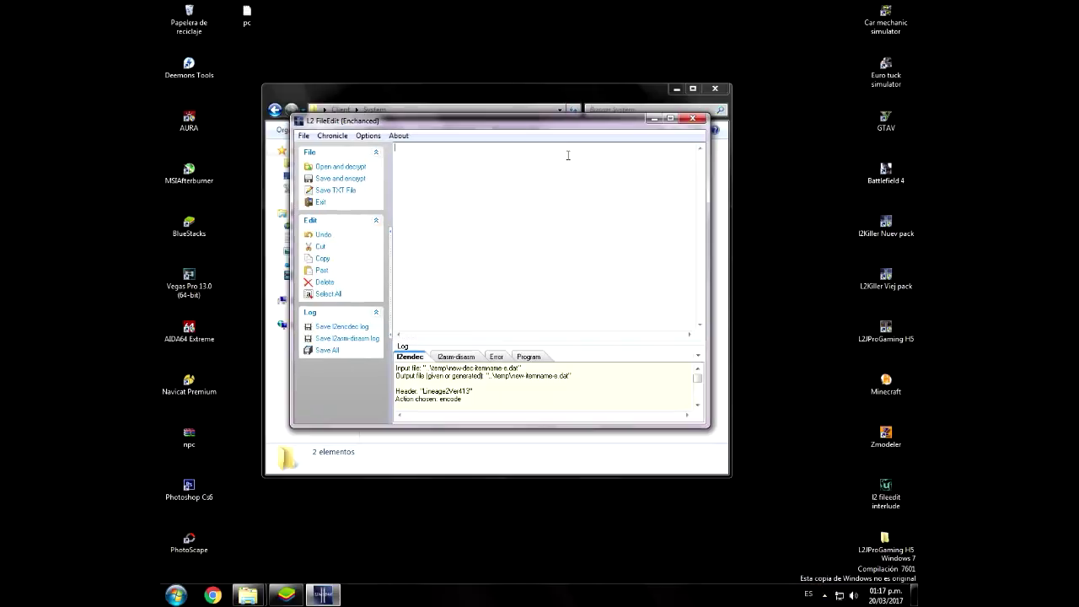
left_click(693, 119)
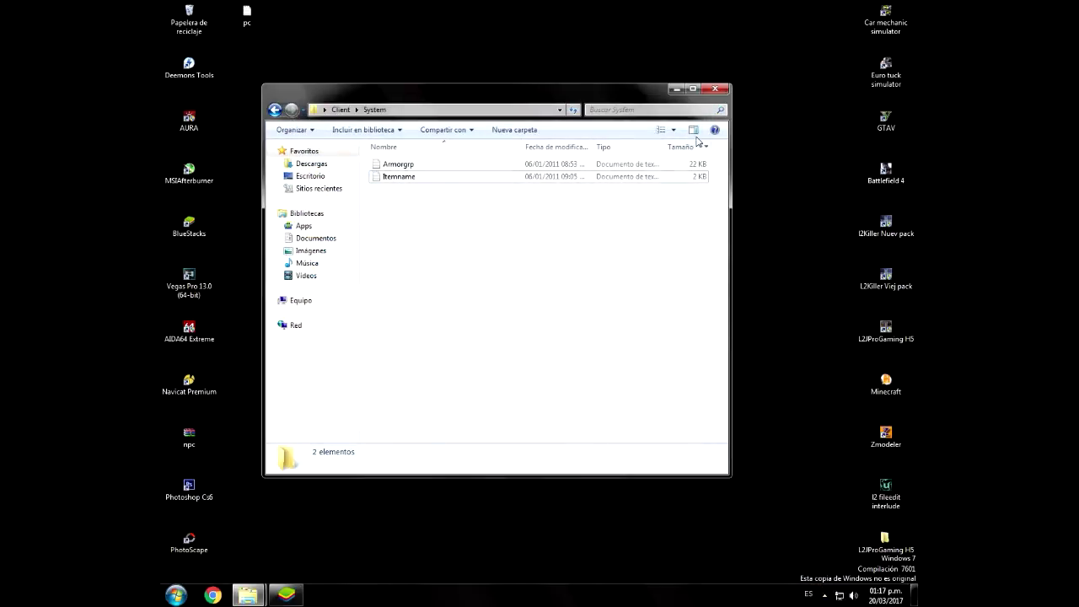
Step: Open the Client pack's Animations folder and select all eight .ukx files
left_click(715, 88)
double_click(483, 290)
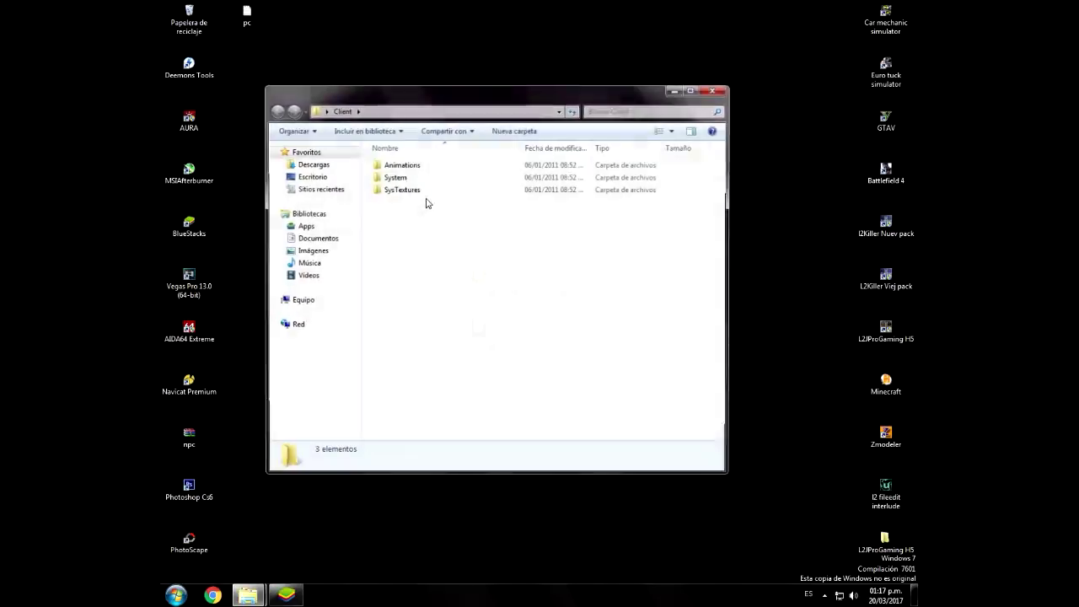
double_click(393, 166)
left_click_drag(413, 295, 408, 131)
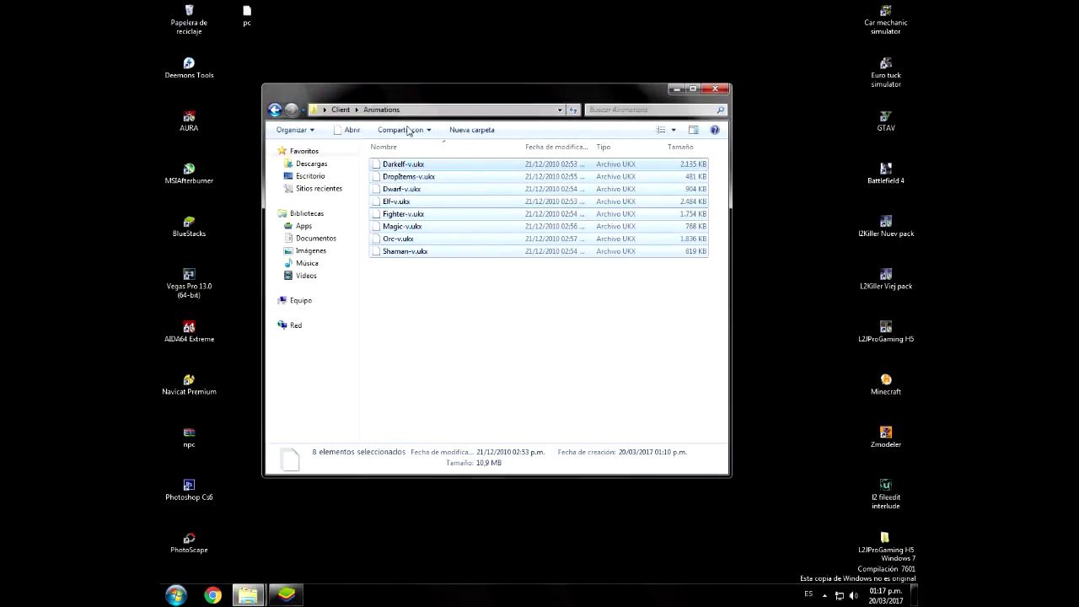
Step: Navigate the server folder window back up to Lineage y servidor
mouse_move(247, 595)
left_click(236, 497)
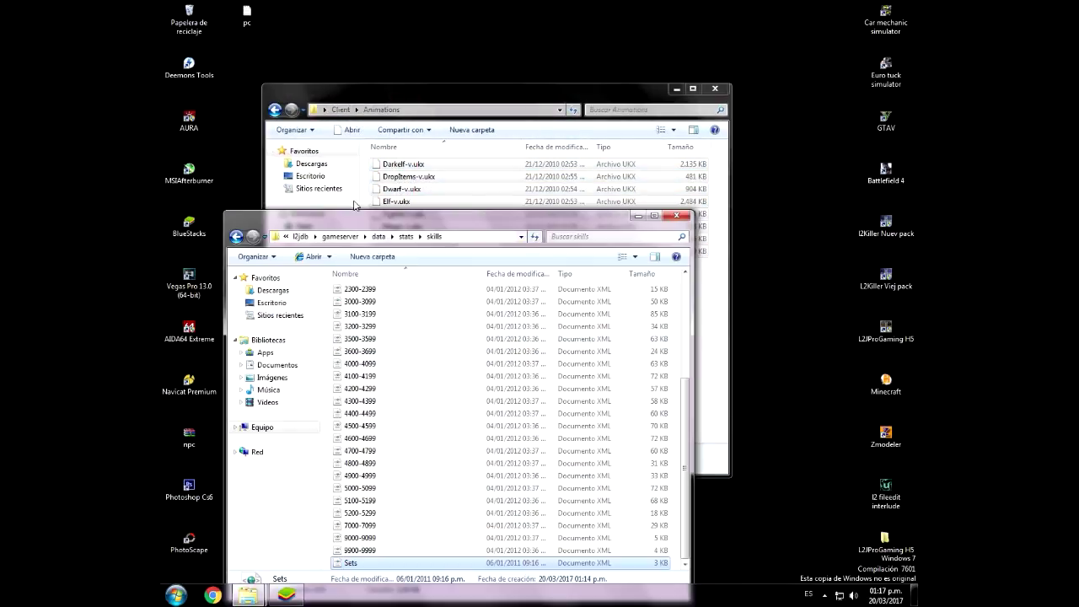
left_click(237, 237)
left_click(237, 237)
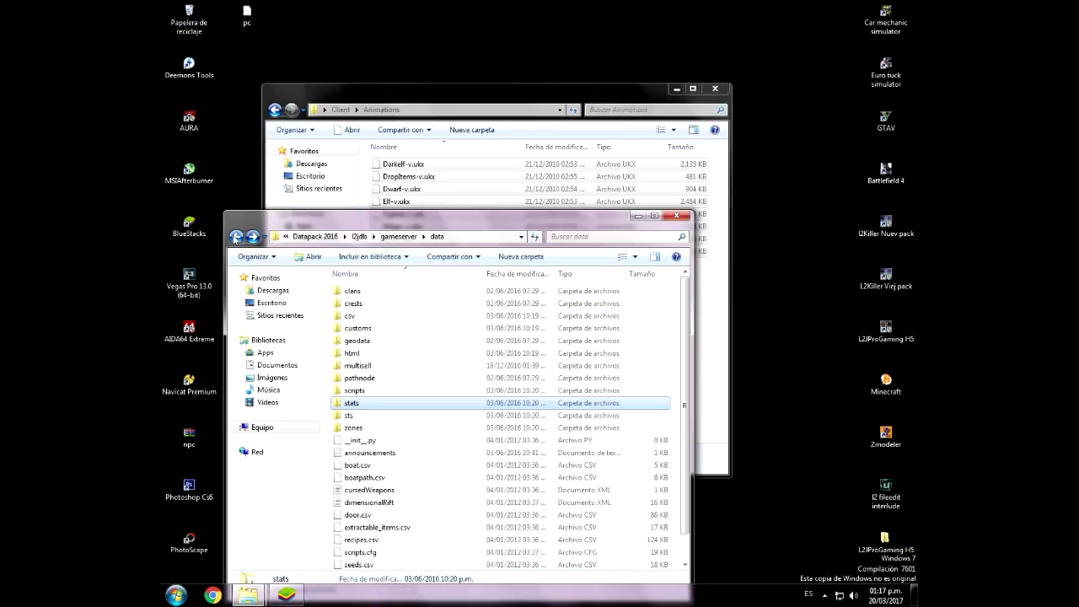
left_click(237, 237)
left_click(236, 237)
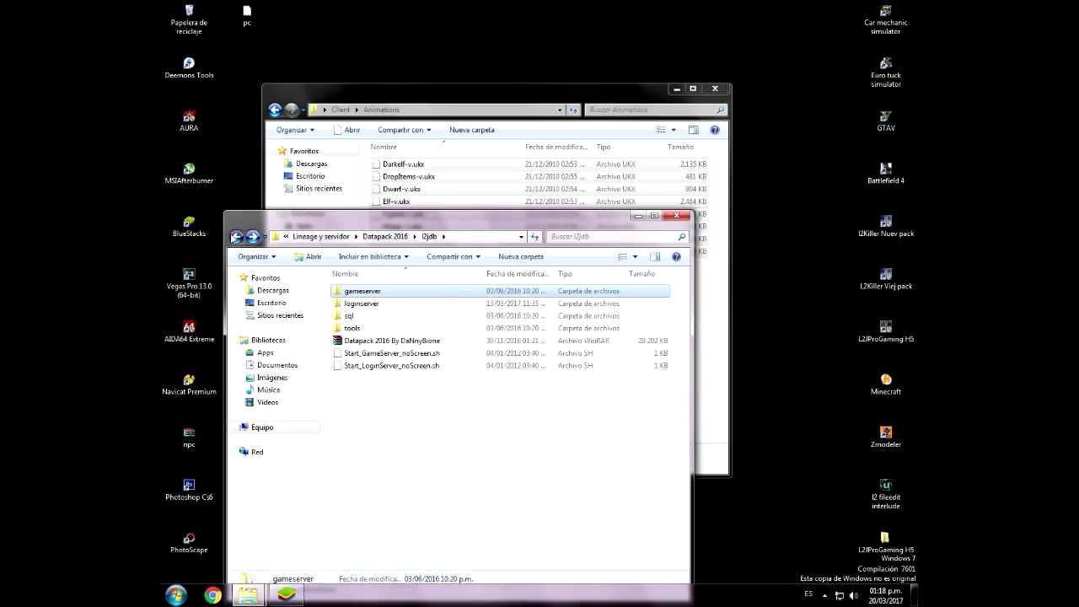
left_click(236, 237)
left_click(237, 237)
Step: Paste the eight .ukx files, including Darkelf-v.ukx, into Lineage 2 Interlude\animations
double_click(387, 305)
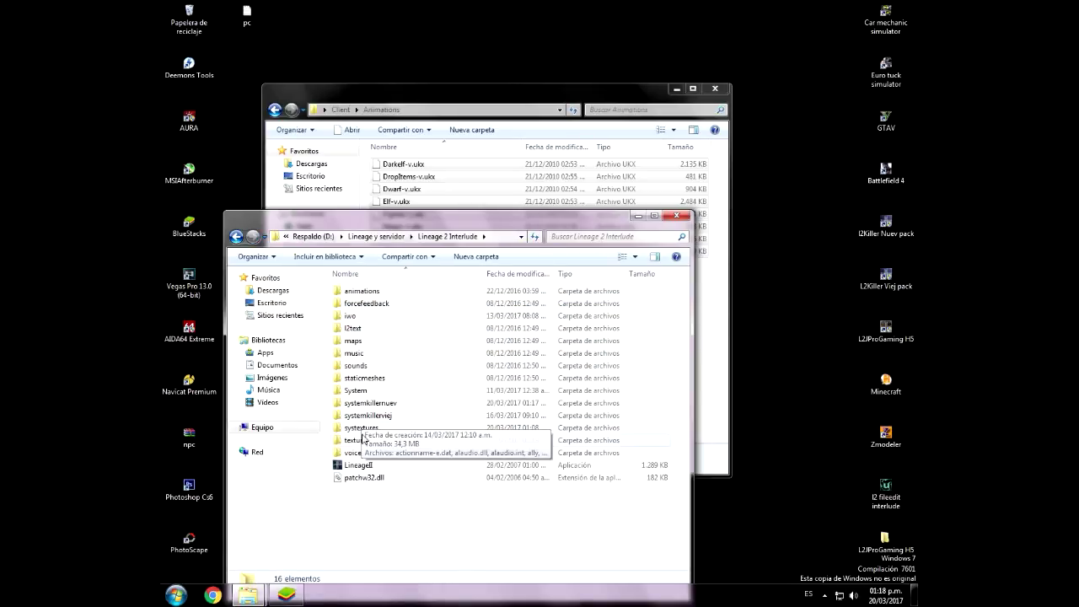
double_click(361, 290)
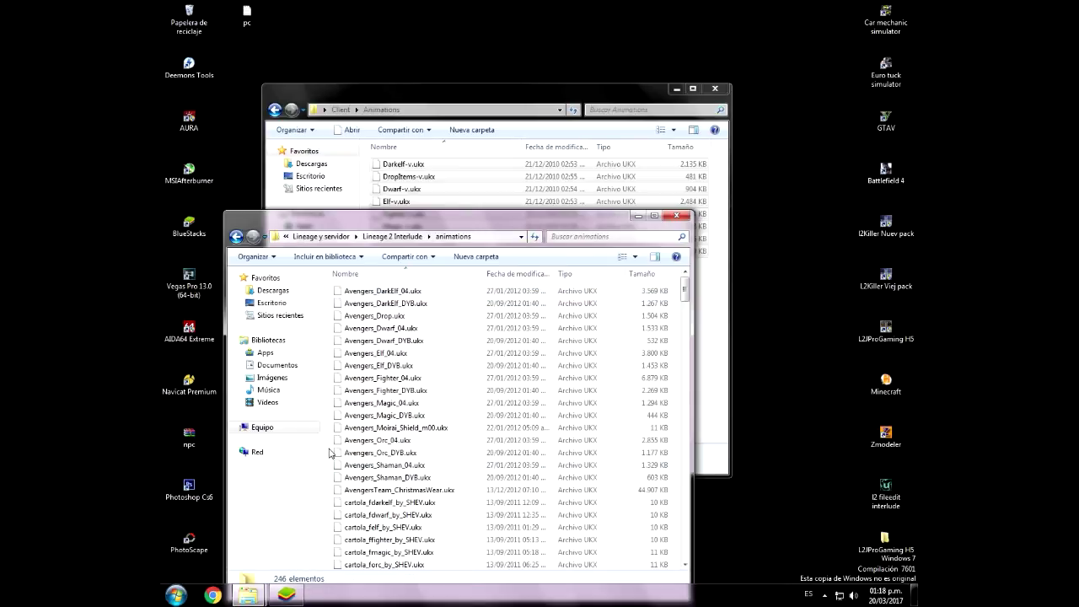
key("ctrl+v")
scroll(368, 433, "up", 4)
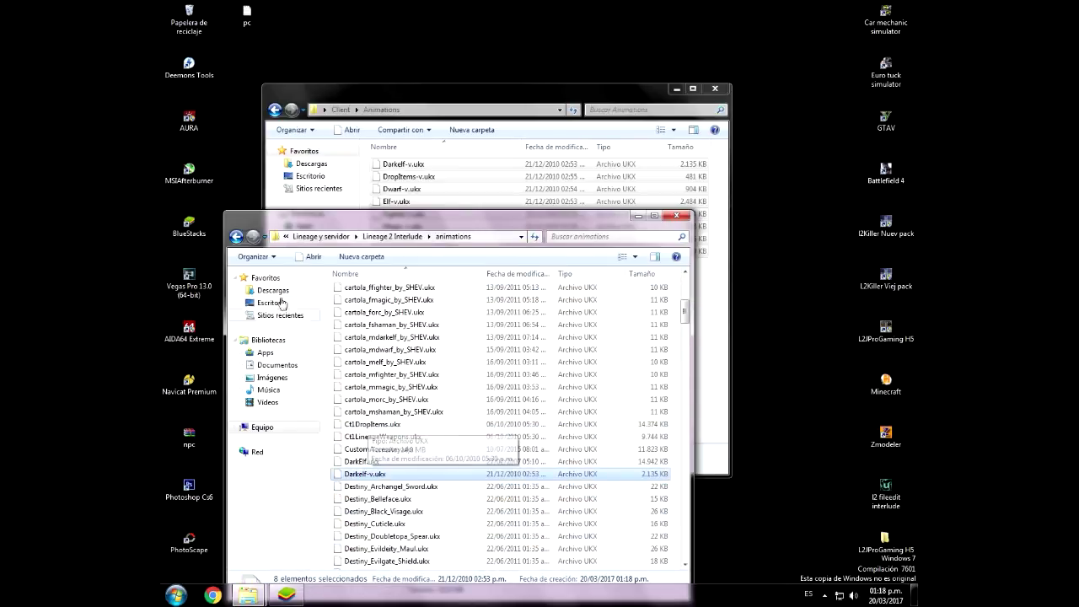
left_click(237, 236)
Step: Copy FX_IceVesperArmor.utx from Client\SysTextures into Lineage 2 Interlude\systextures
left_click_drag(268, 224, 315, 219)
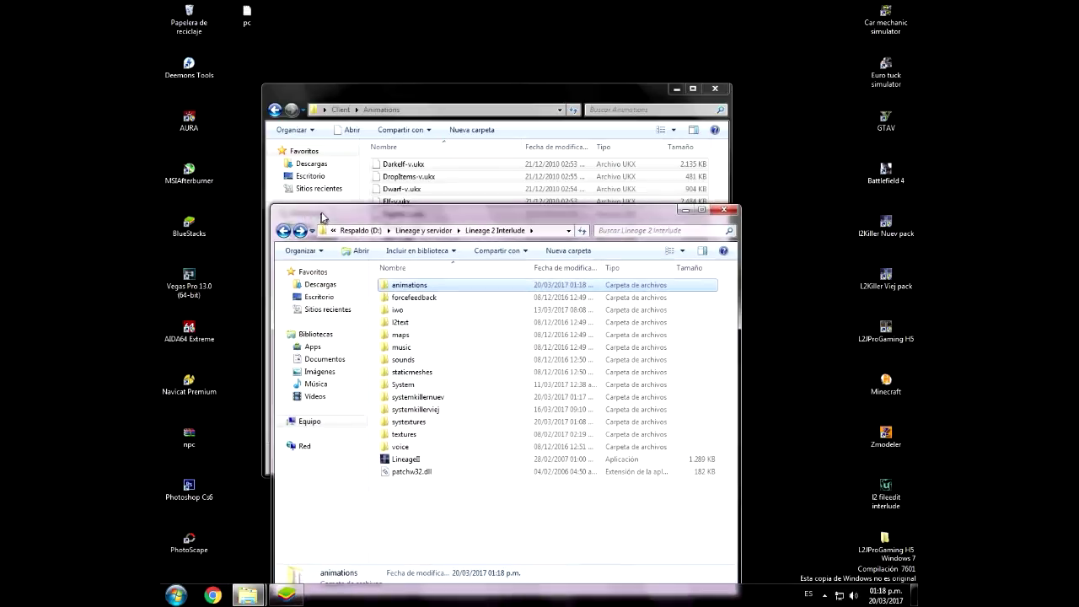
left_click(275, 110)
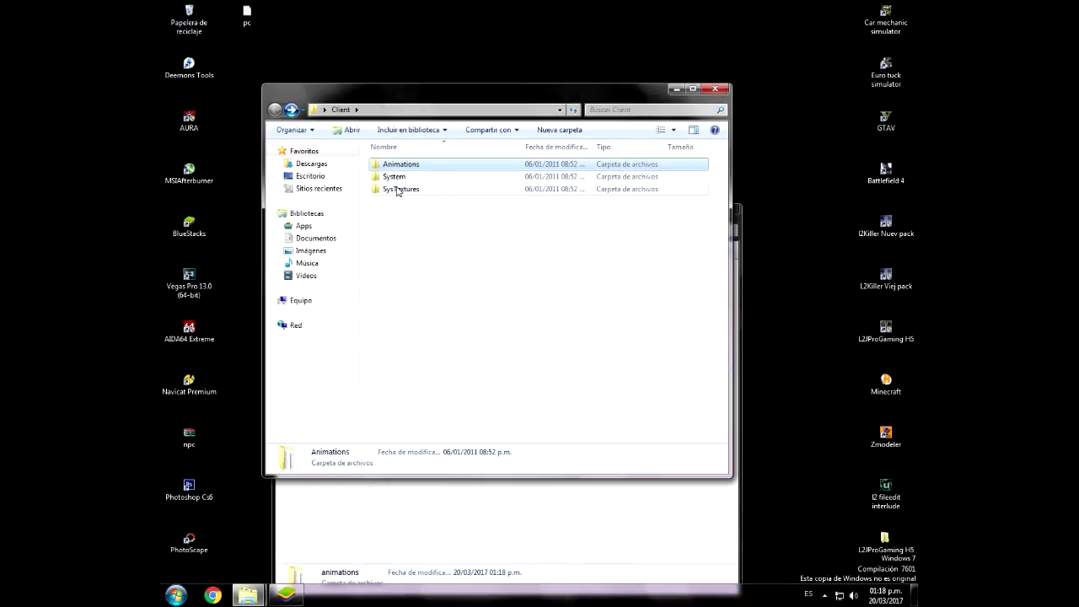
double_click(397, 190)
left_click(399, 163)
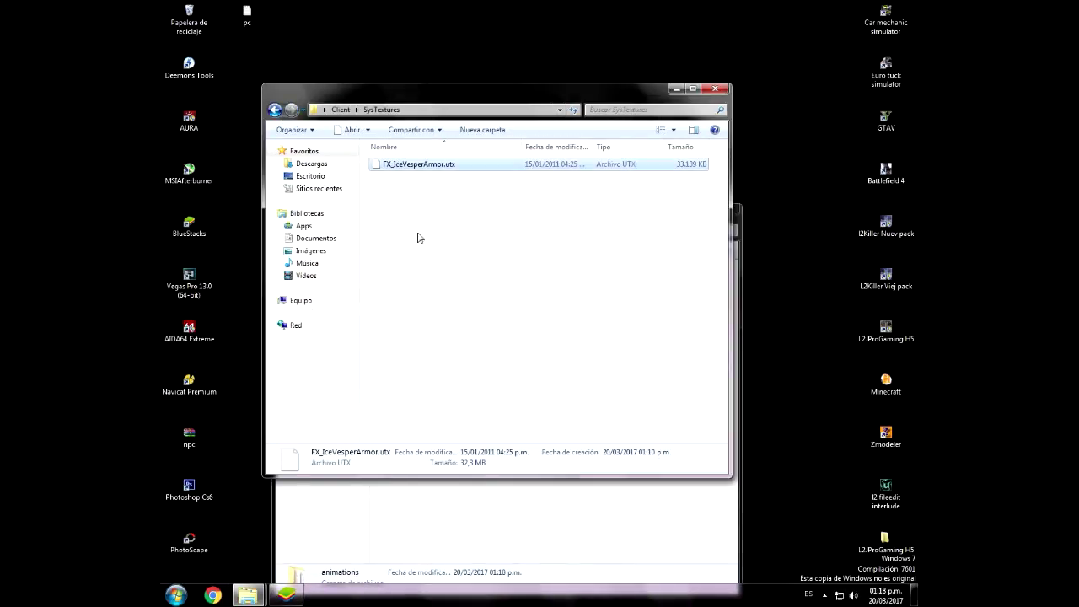
left_click(460, 525)
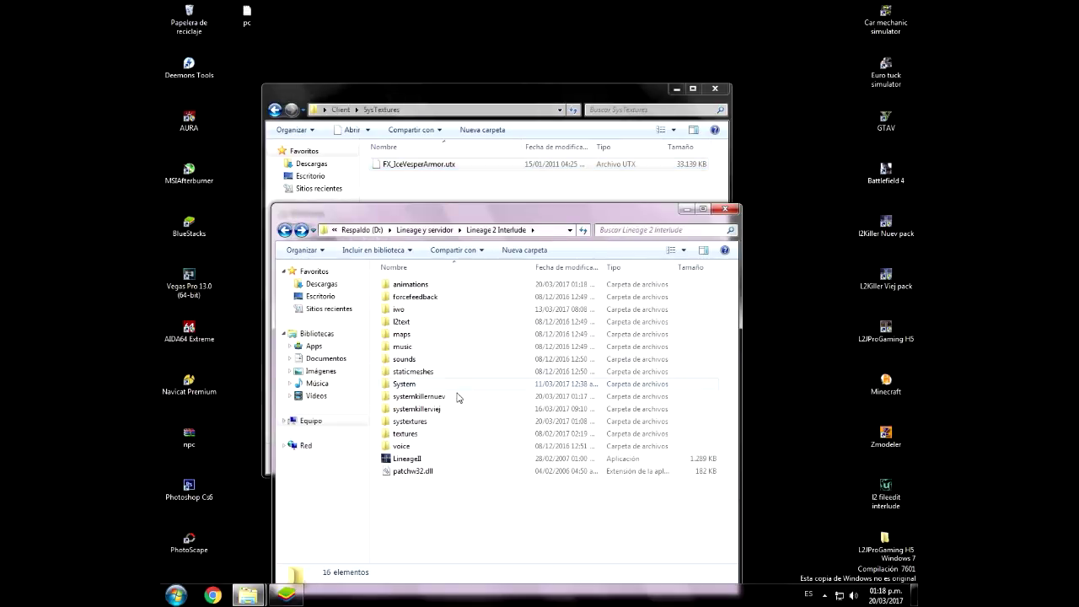
double_click(419, 424)
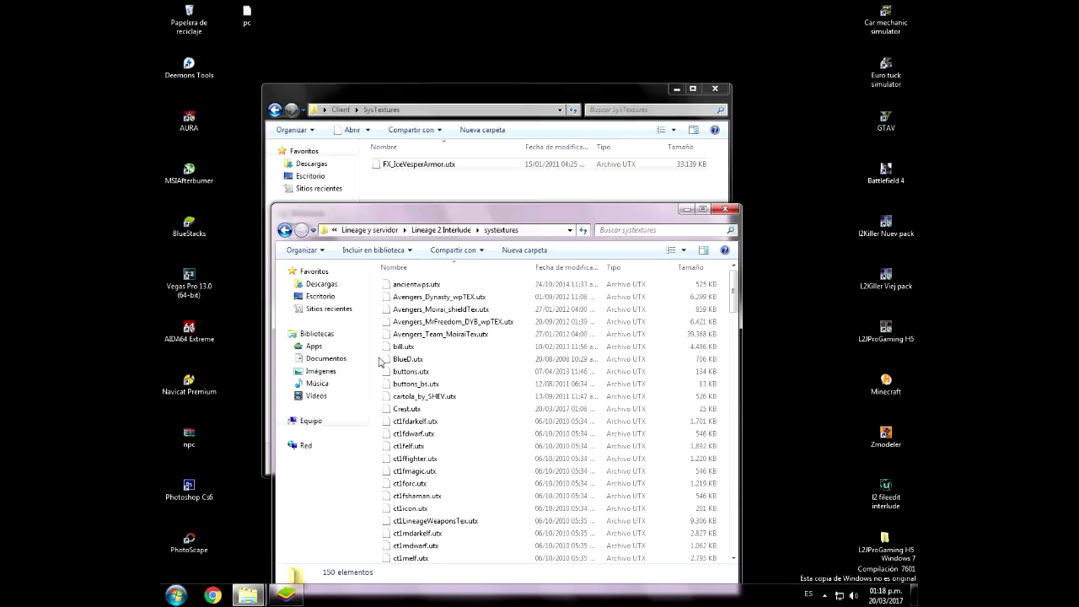
key("ctrl+v")
Step: Close the folder windows and delete the Client and Server folders from the desktop
left_click(527, 195)
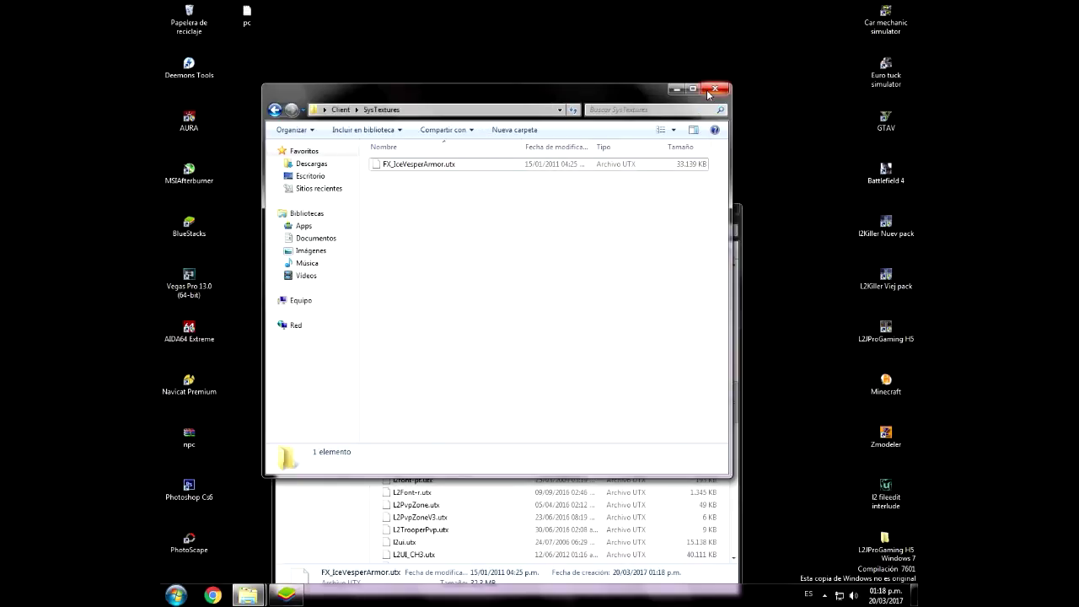
left_click(715, 89)
left_click(725, 209)
right_click(414, 118)
left_click(475, 171)
left_click_drag(405, 143, 187, 27)
left_click(514, 277)
left_click_drag(388, 133, 247, 83)
left_click(304, 129)
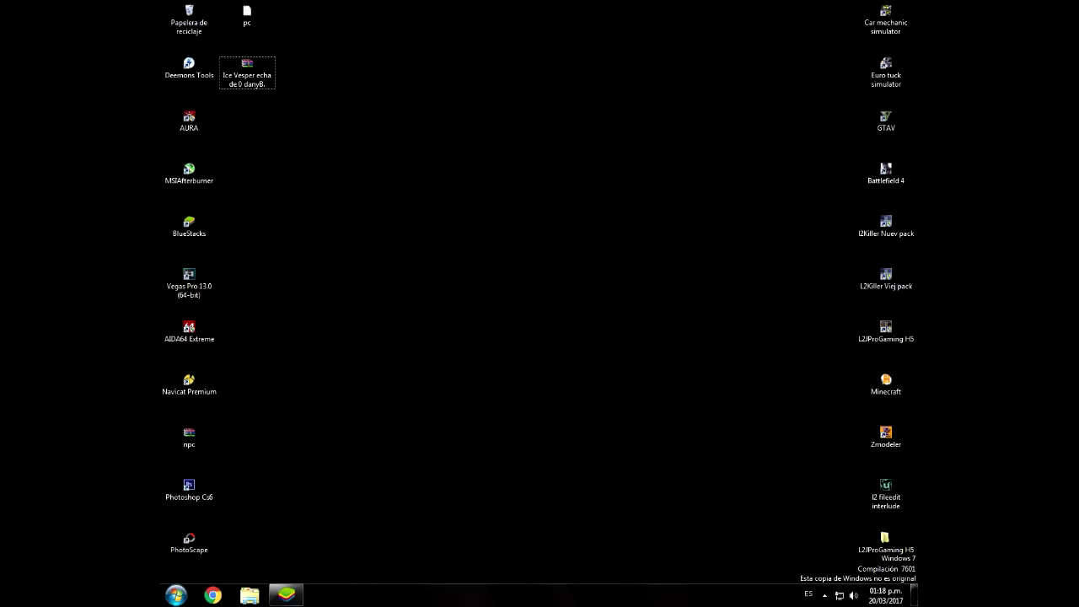
Step: Start the login server from D:\Lineage y servidor\Datapack 2016\l2jdb\loginserver
left_click(249, 596)
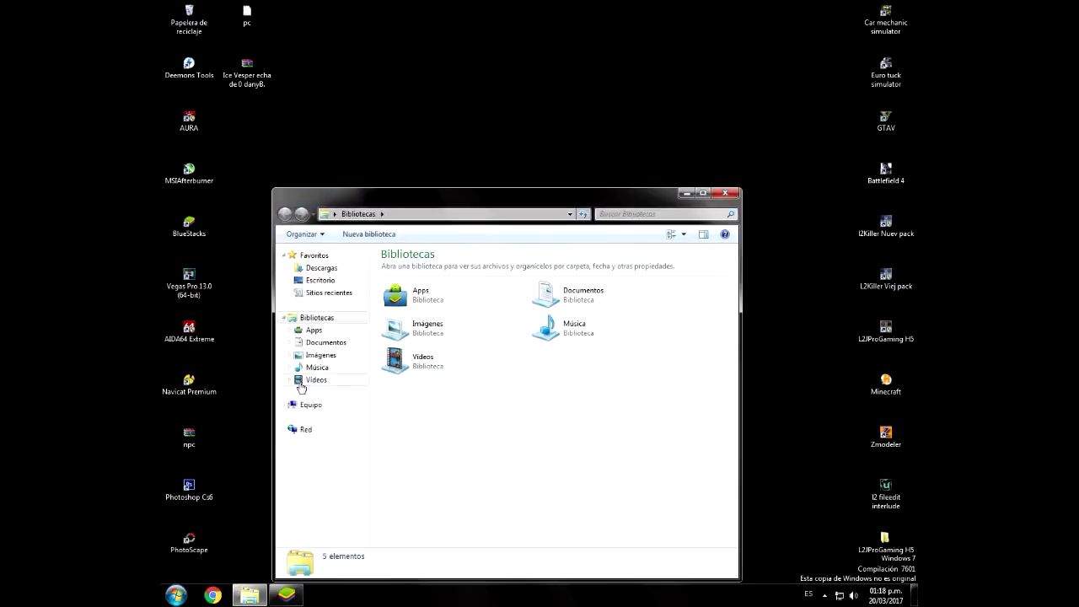
left_click(305, 405)
double_click(589, 295)
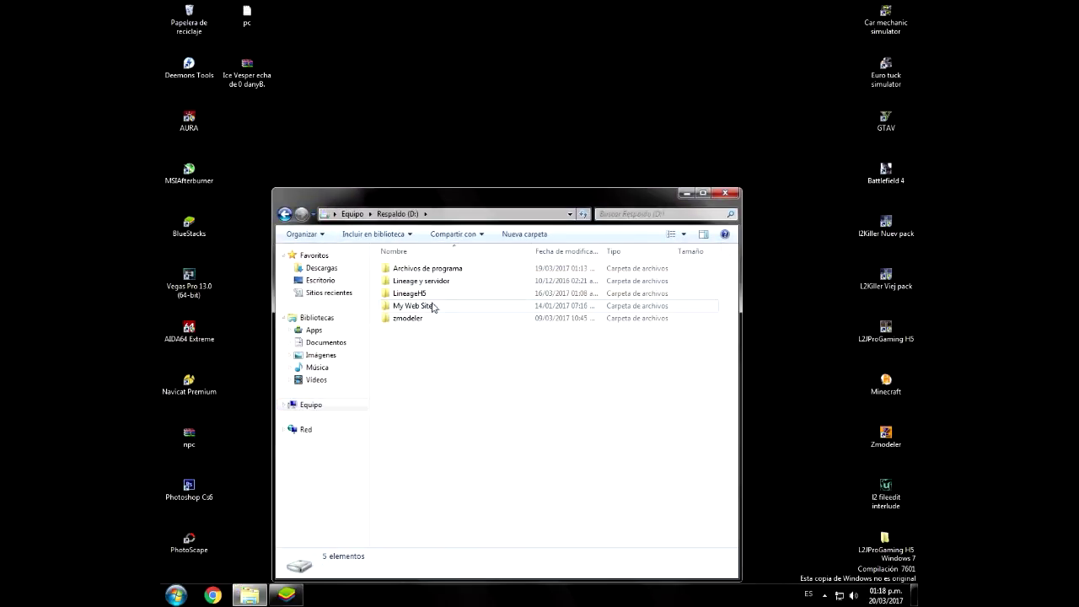
double_click(407, 281)
double_click(410, 269)
double_click(412, 270)
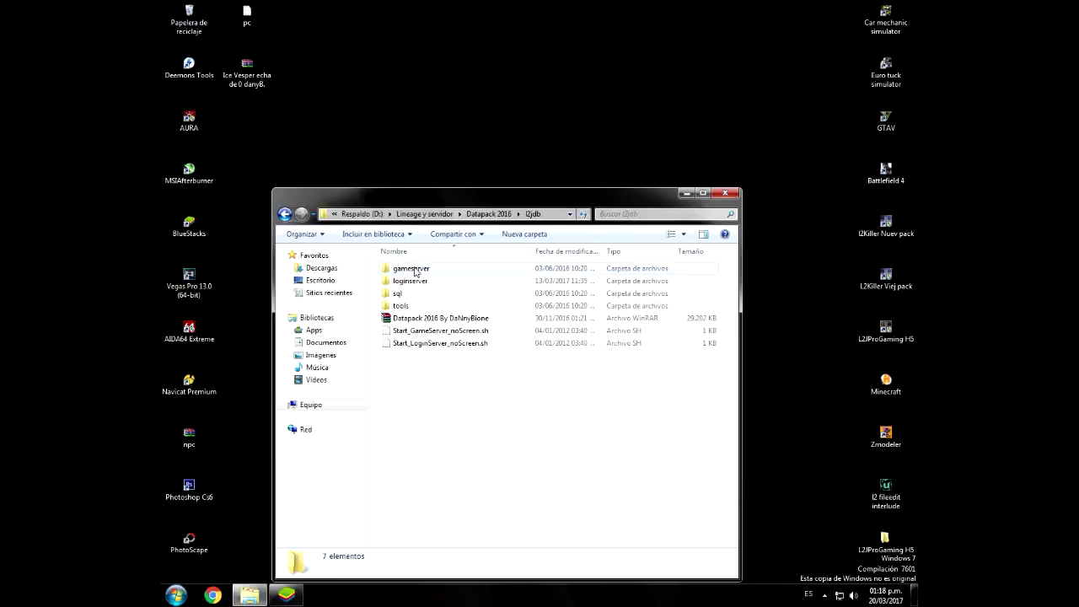
double_click(410, 280)
double_click(413, 393)
Step: Start the game server from l2jdb\gameserver and place its console below the Login Server
left_click(436, 463)
key("BackSpace")
double_click(406, 268)
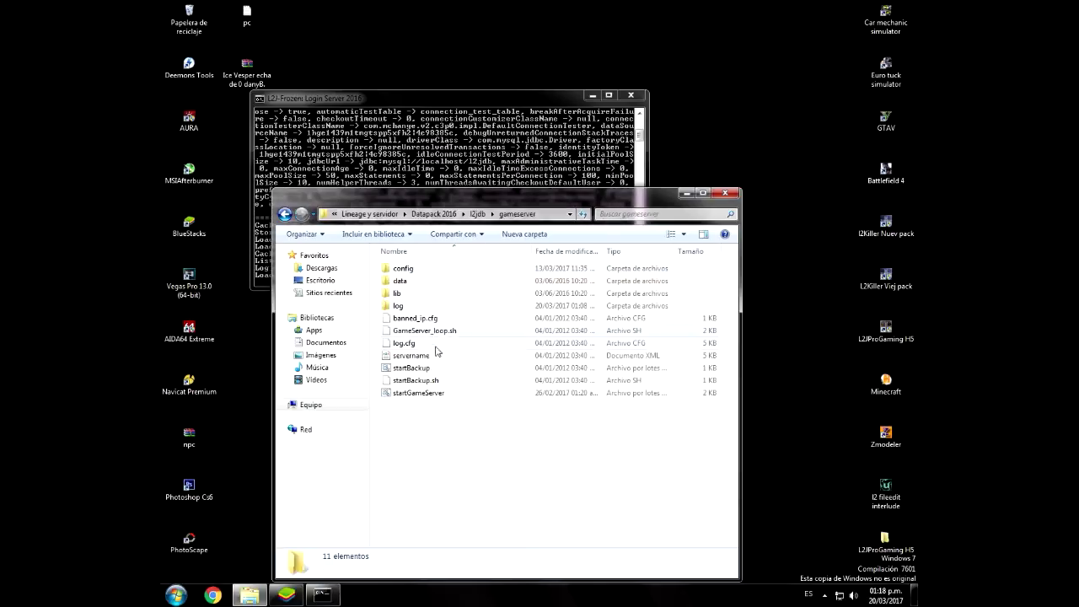
double_click(418, 393)
left_click(250, 595)
left_click(250, 595)
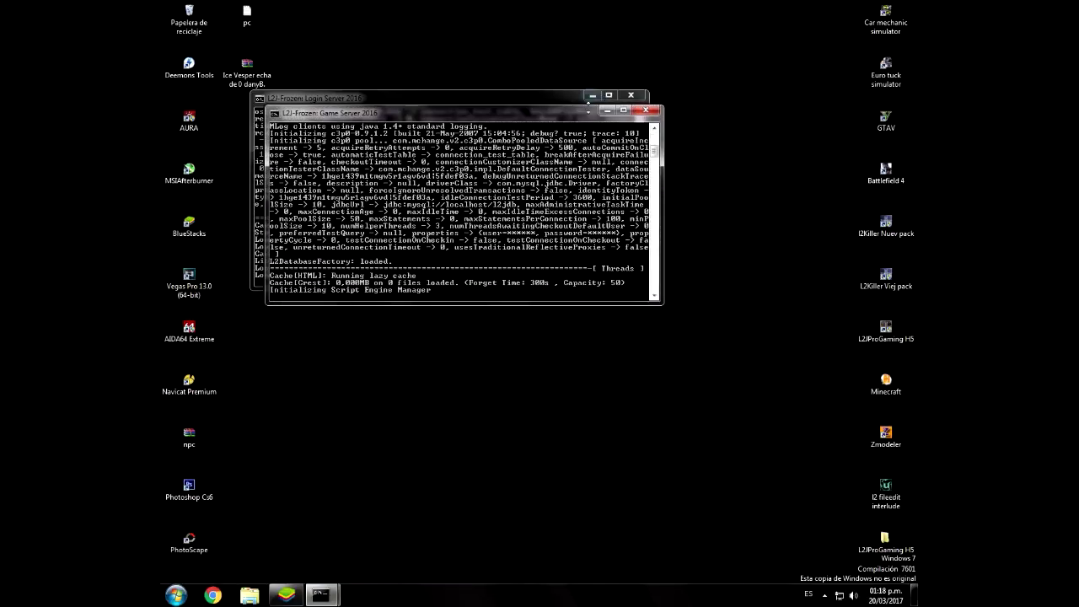
left_click_drag(421, 112, 398, 280)
Step: Refresh the desktop, reposition the Login Server console and launch the Lineage II client
right_click(727, 160)
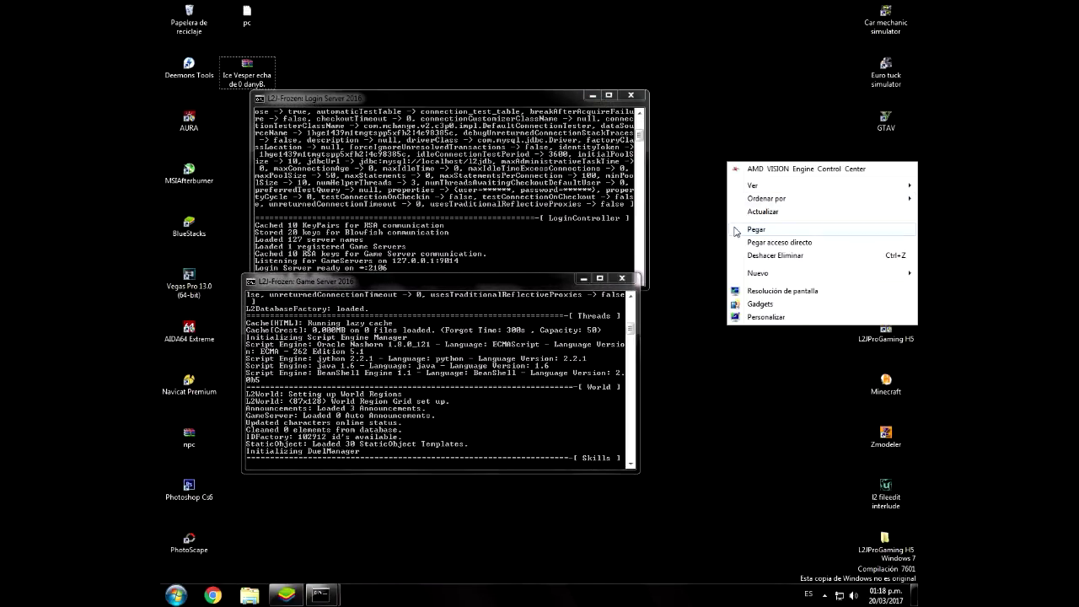
left_click(762, 212)
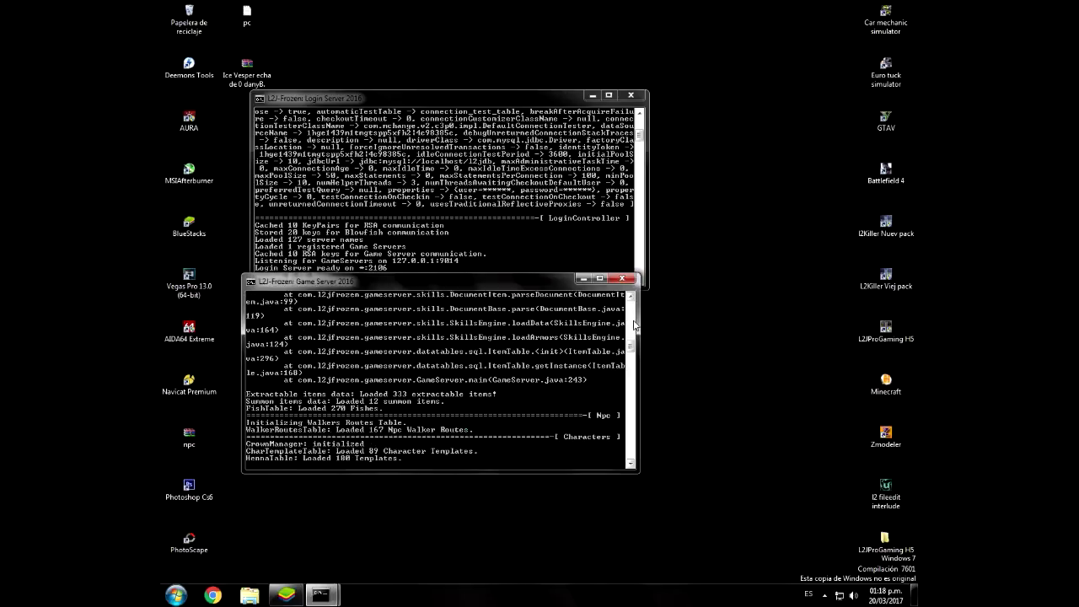
left_click_drag(633, 362, 633, 340)
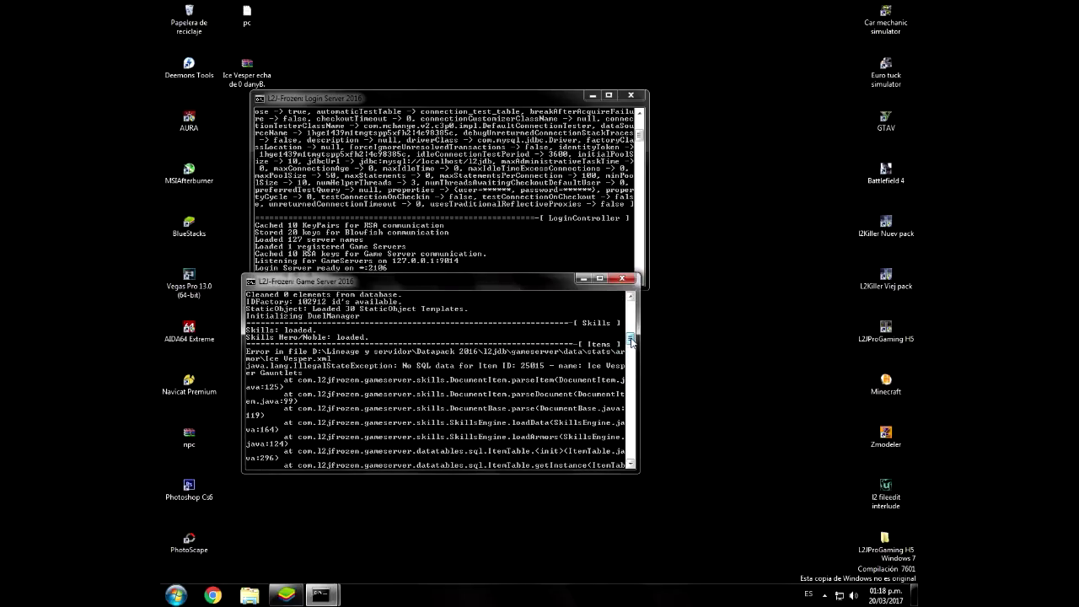
left_click_drag(632, 340, 634, 354)
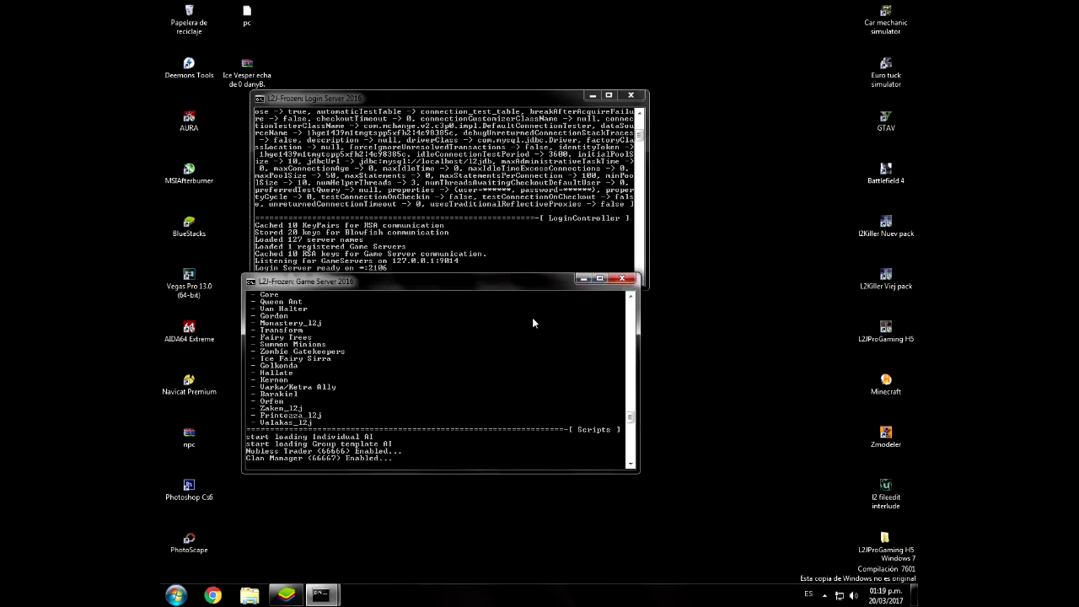
left_click_drag(421, 93, 414, 73)
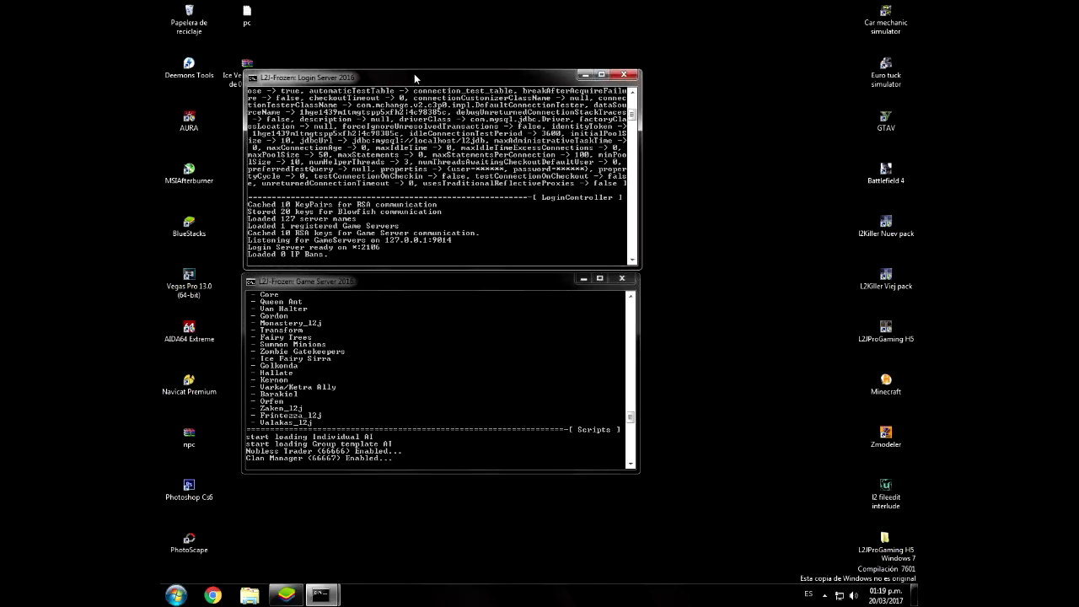
left_click(733, 325)
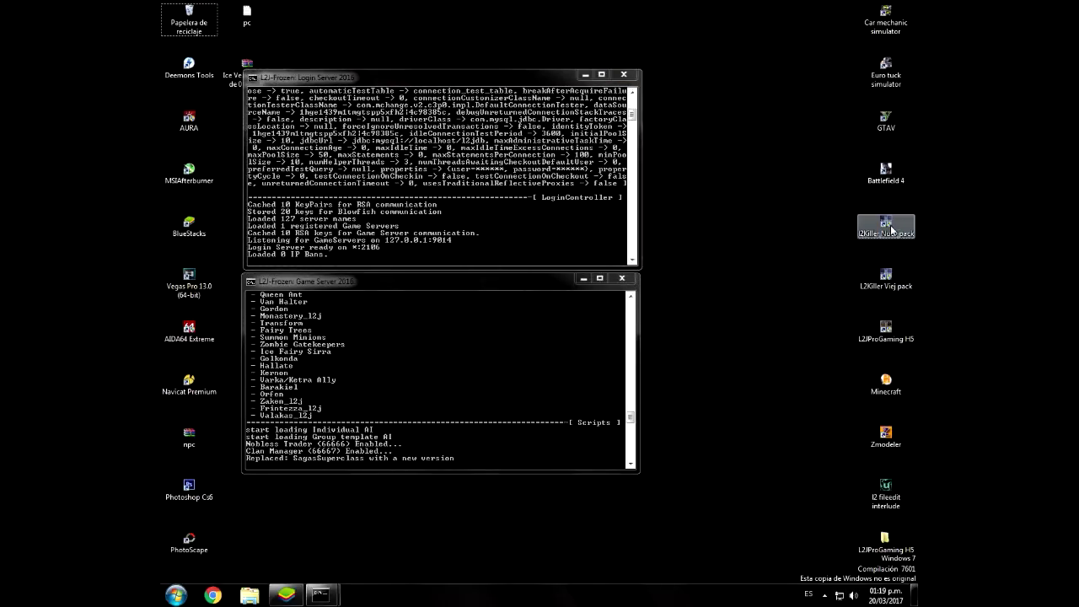
double_click(892, 229)
Step: Log in to the local server with the account ID and password, and enter the world with the existing character
left_click(582, 319)
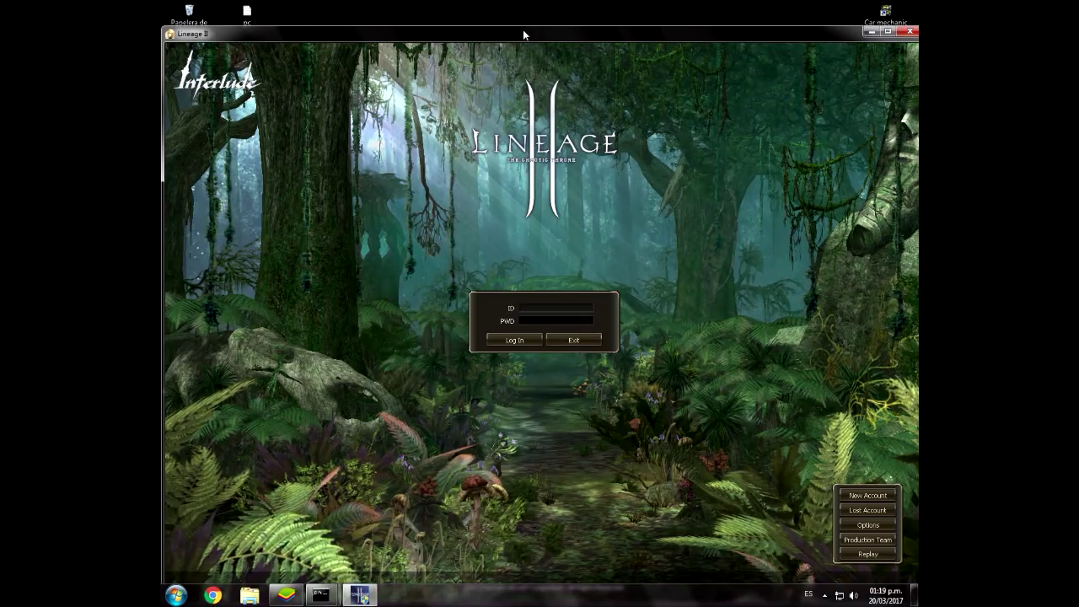
left_click_drag(524, 34, 523, 10)
type("admin")
key("Tab")
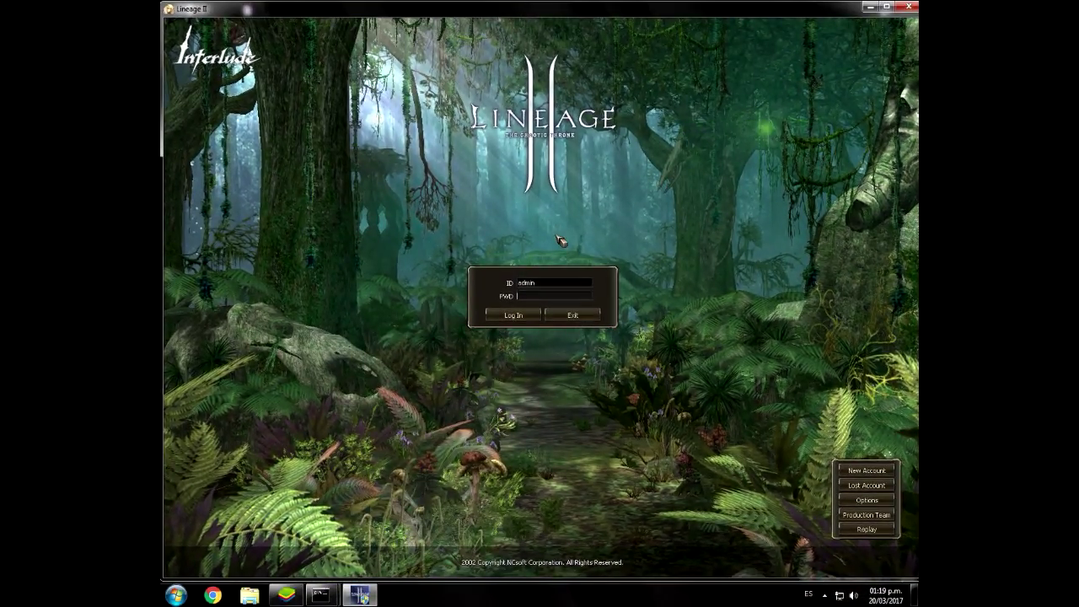
type("**************")
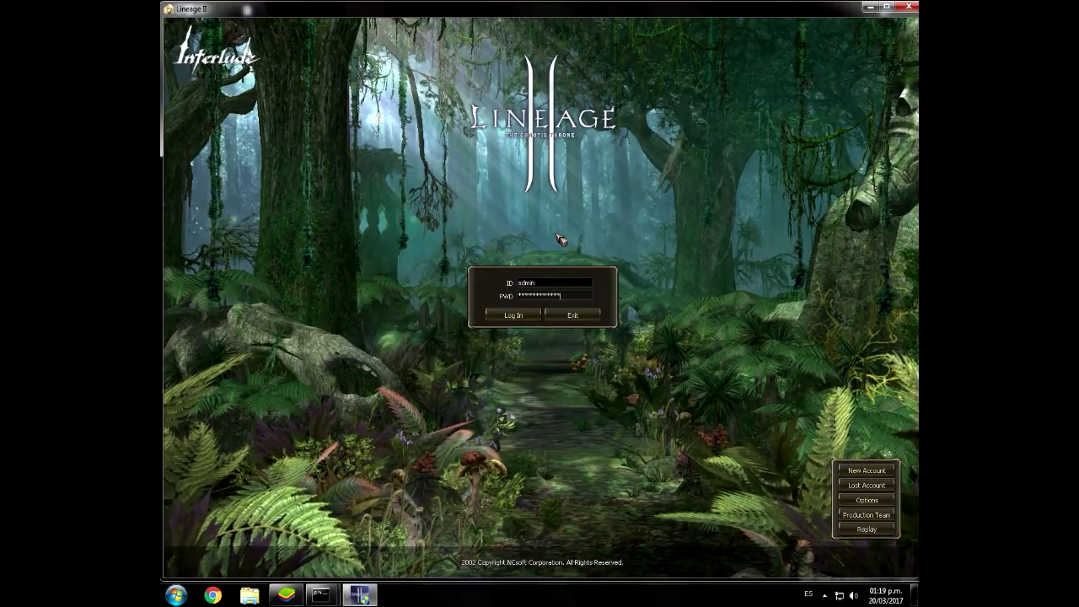
key("Return")
key("Return")
key("Return")
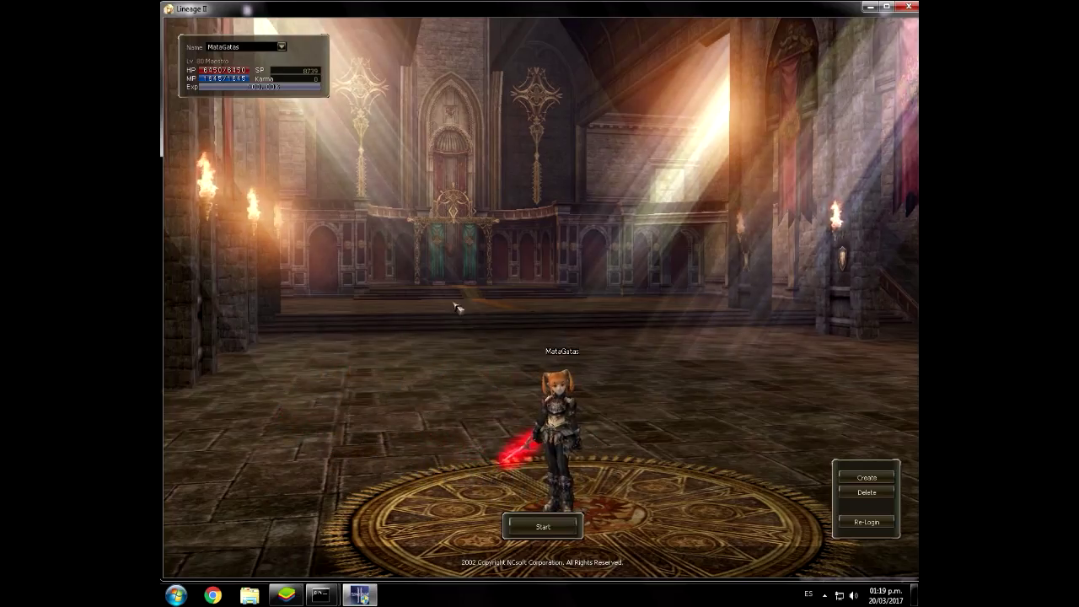
key("Return")
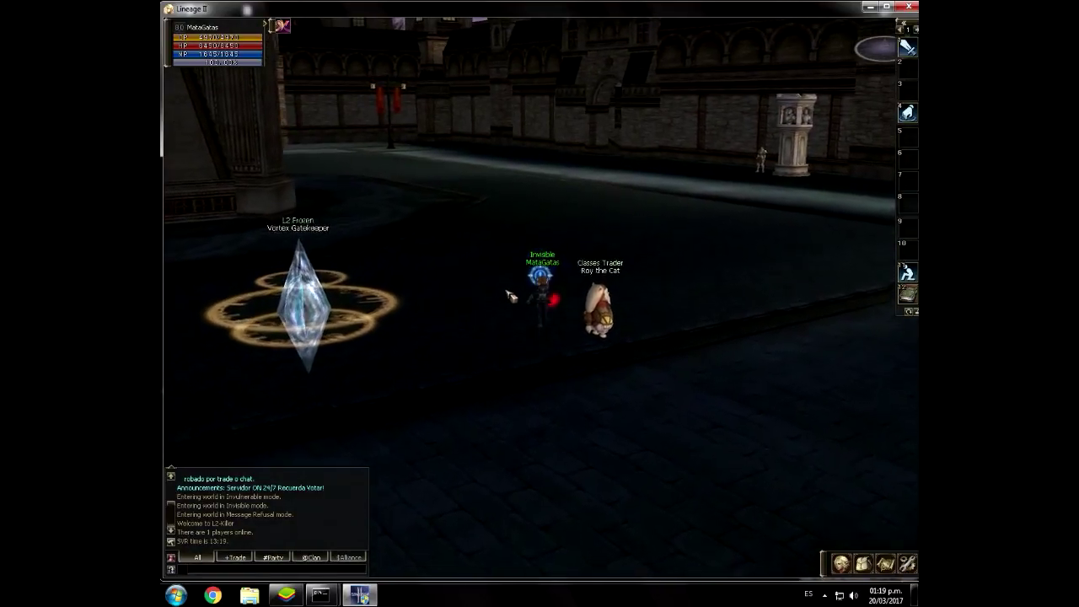
Step: Apply super haste with //gmspeed 4 and walk over to the Vortex Gatekeeper, closing its teleport menu
left_click(511, 314)
type("//gmspeed 4")
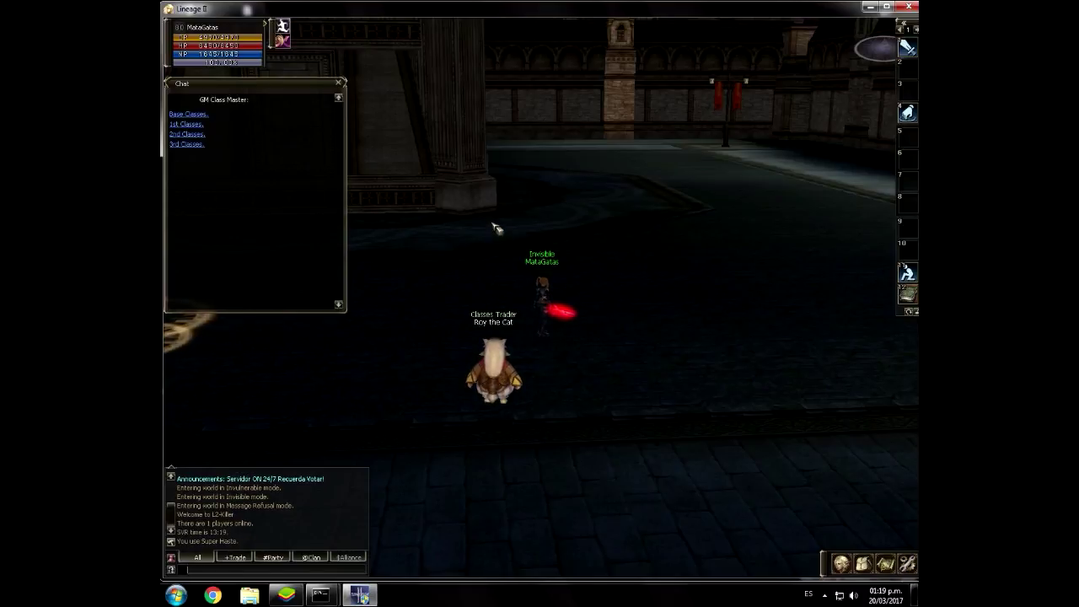
key("Return")
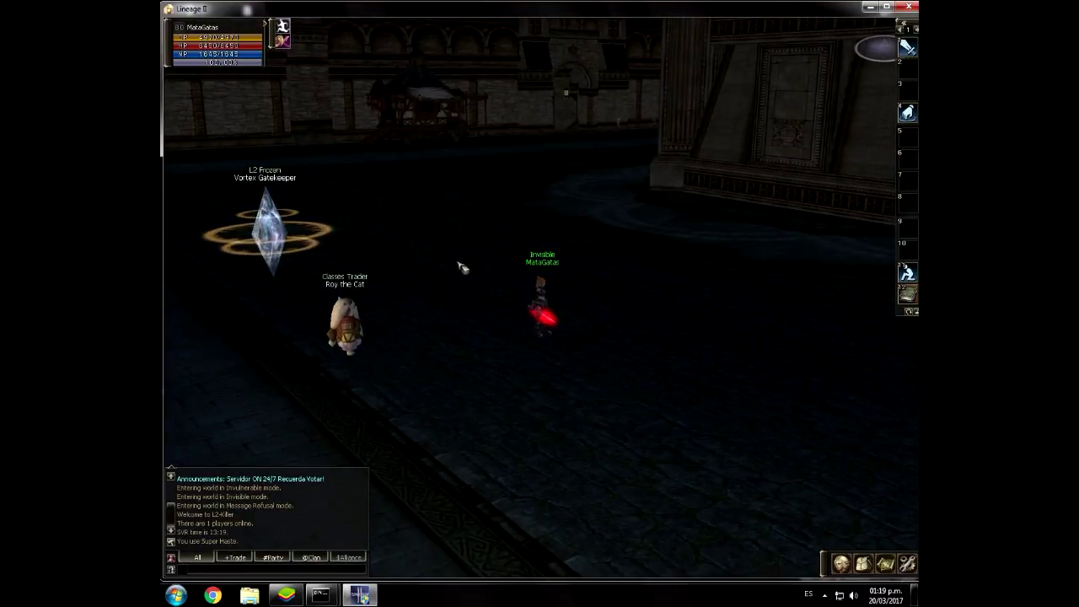
left_click(472, 271)
key("alt+v")
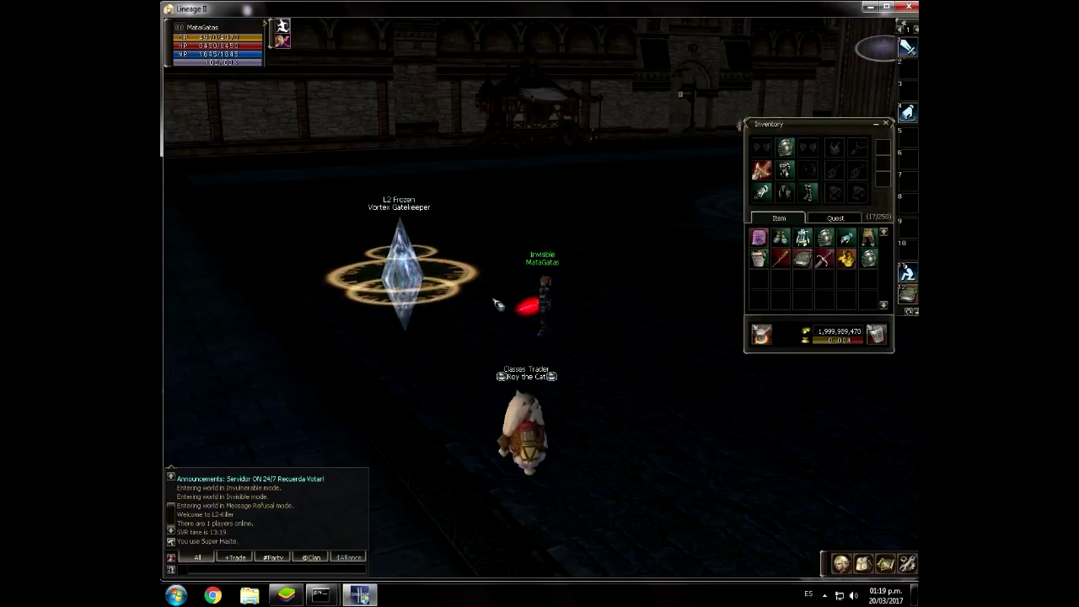
double_click(401, 272)
key("alt+v")
left_click(440, 256)
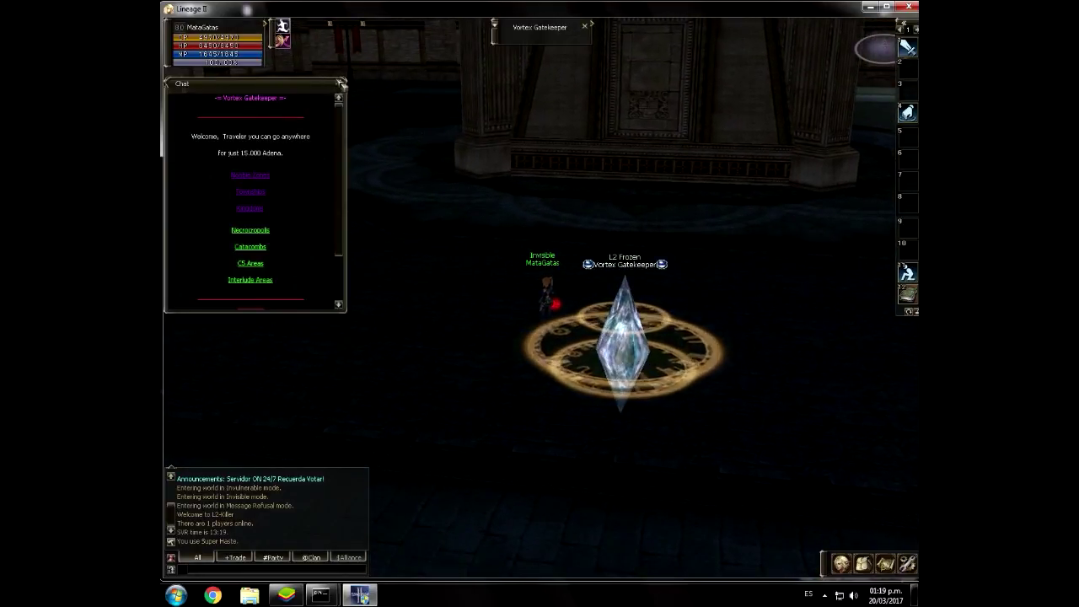
left_click(338, 83)
left_click(446, 241)
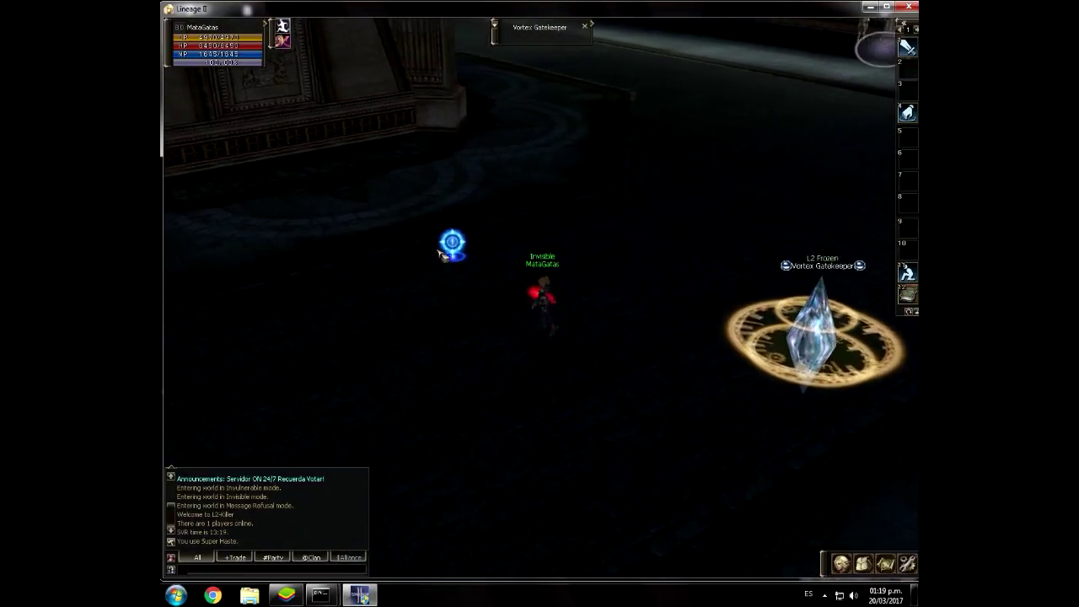
Step: Spawn item 5000 from the item creation page of the //admin panel
key("Escape")
type("//adm")
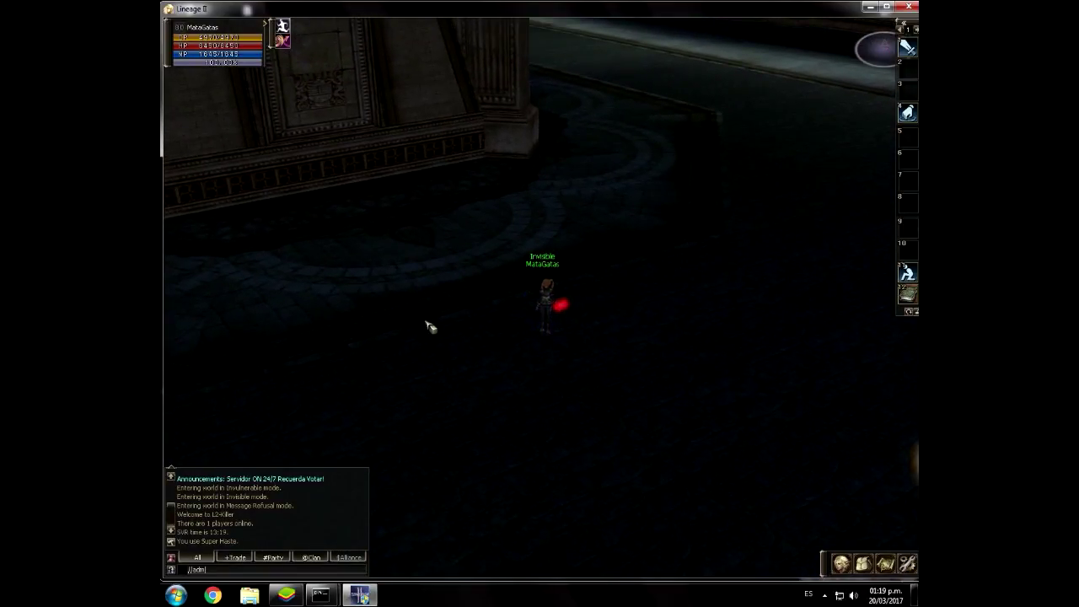
type("in")
key("Return")
left_click(209, 138)
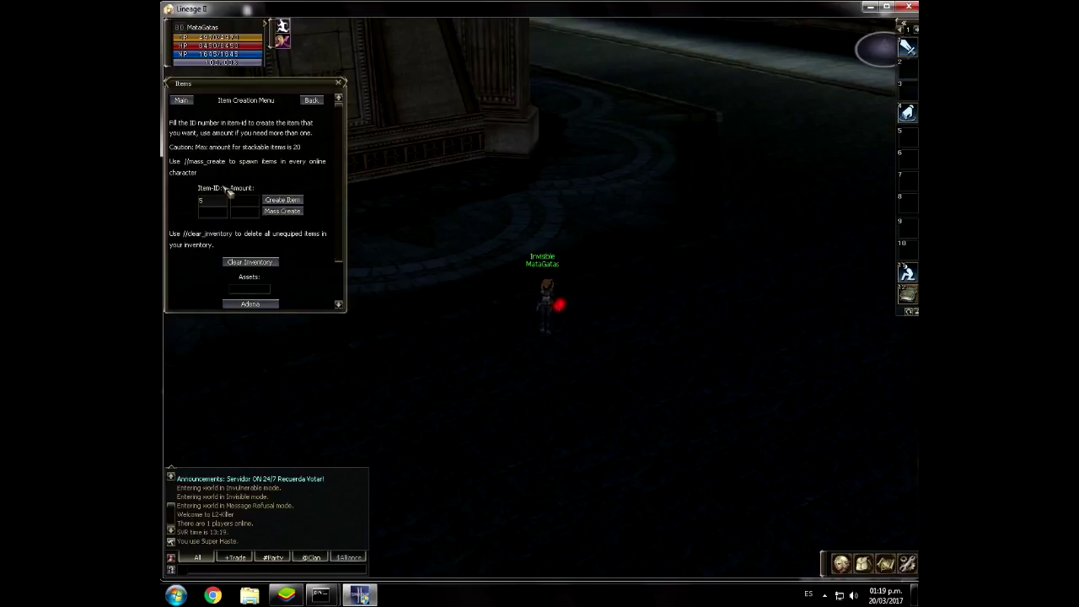
left_click(288, 202)
left_click(559, 242)
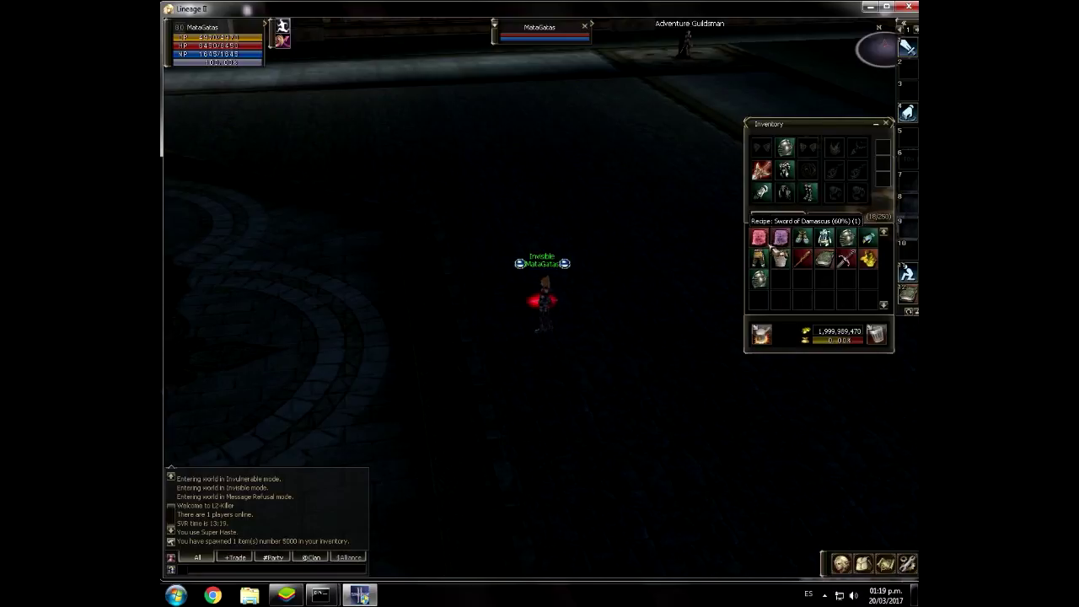
Step: Minimize the game and both server consoles to reach the desktop
left_click(249, 595)
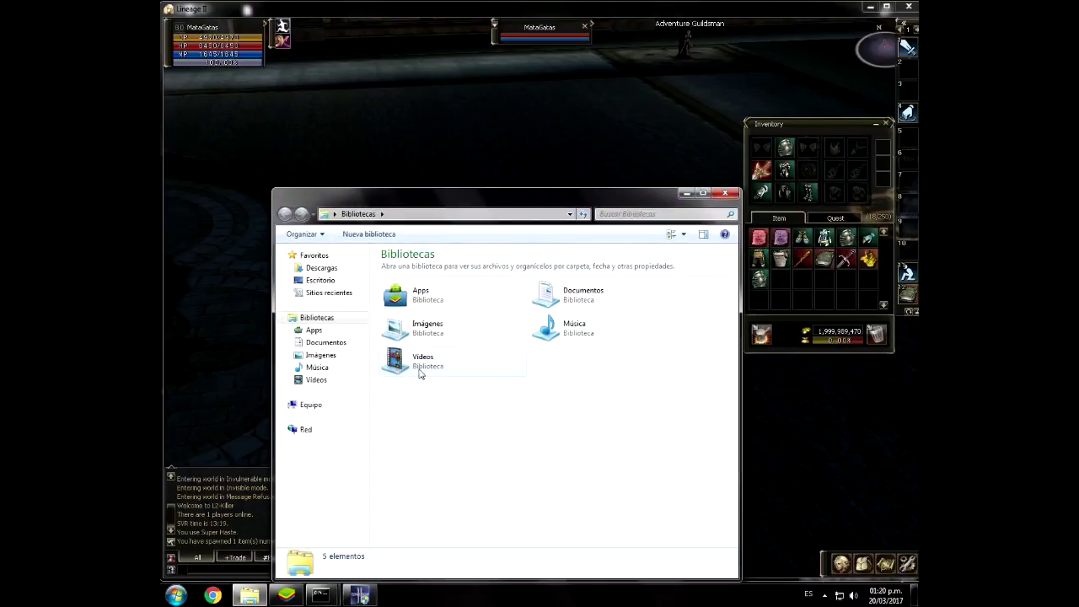
left_click(727, 196)
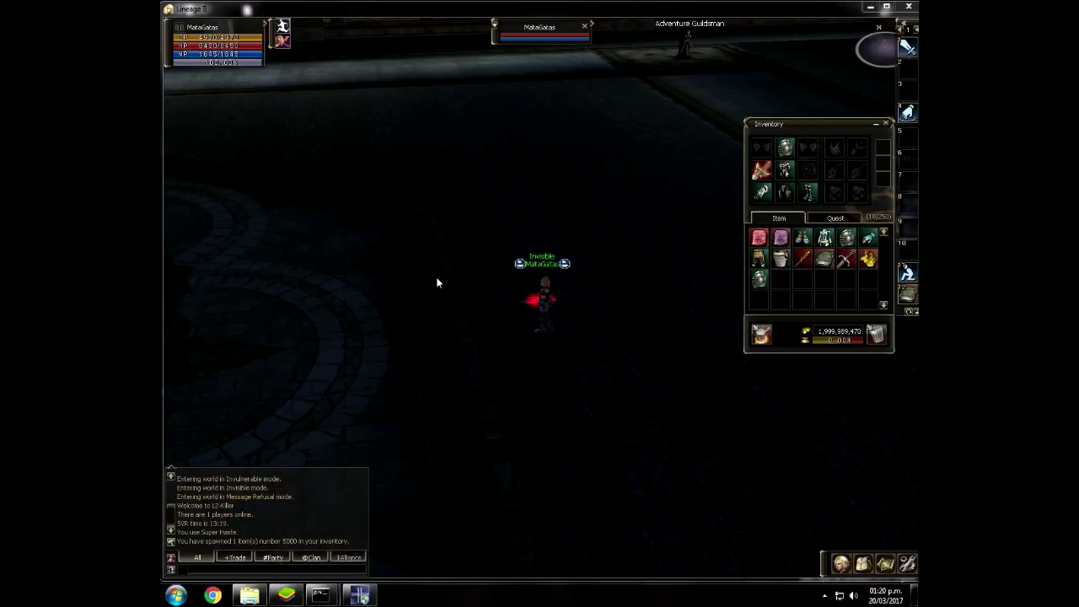
left_click(870, 6)
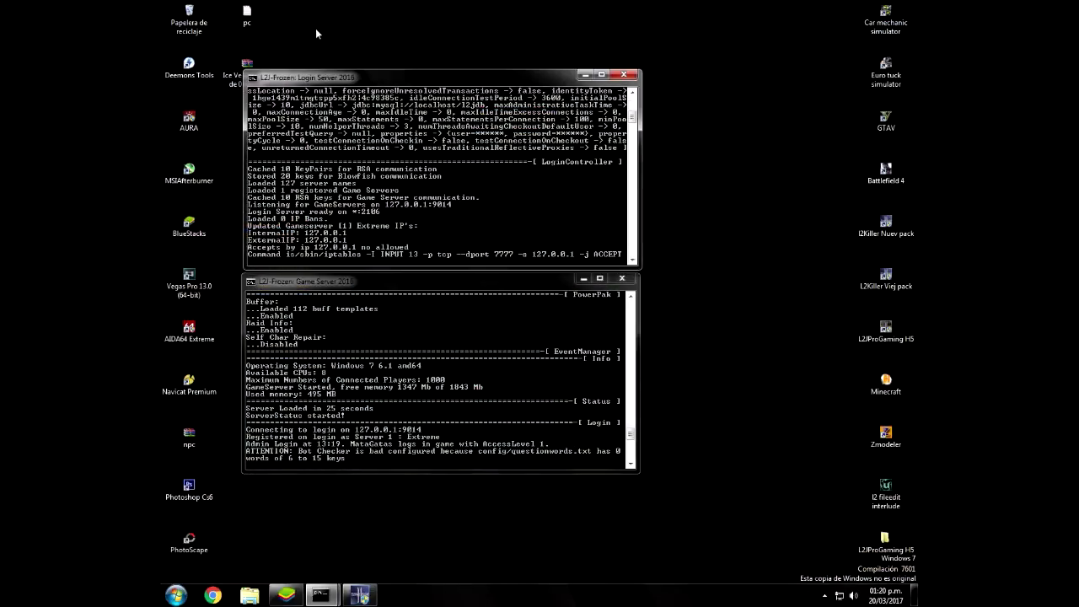
left_click(585, 75)
left_click(583, 278)
Step: Extract the Ice Vesper archive here and check the item IDs in Client\System\Itemname
right_click(261, 77)
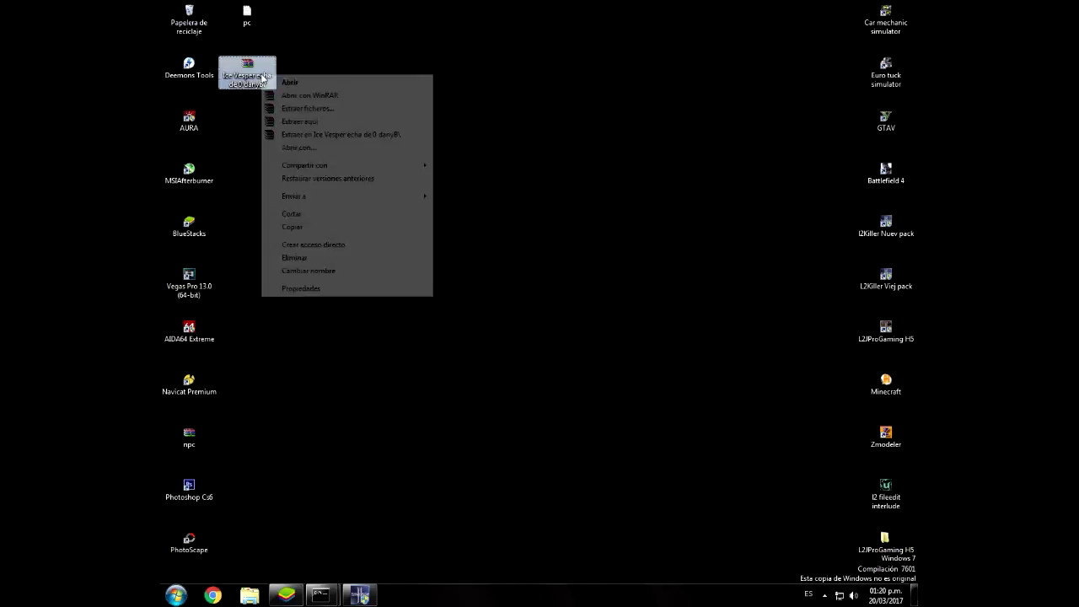
left_click(297, 122)
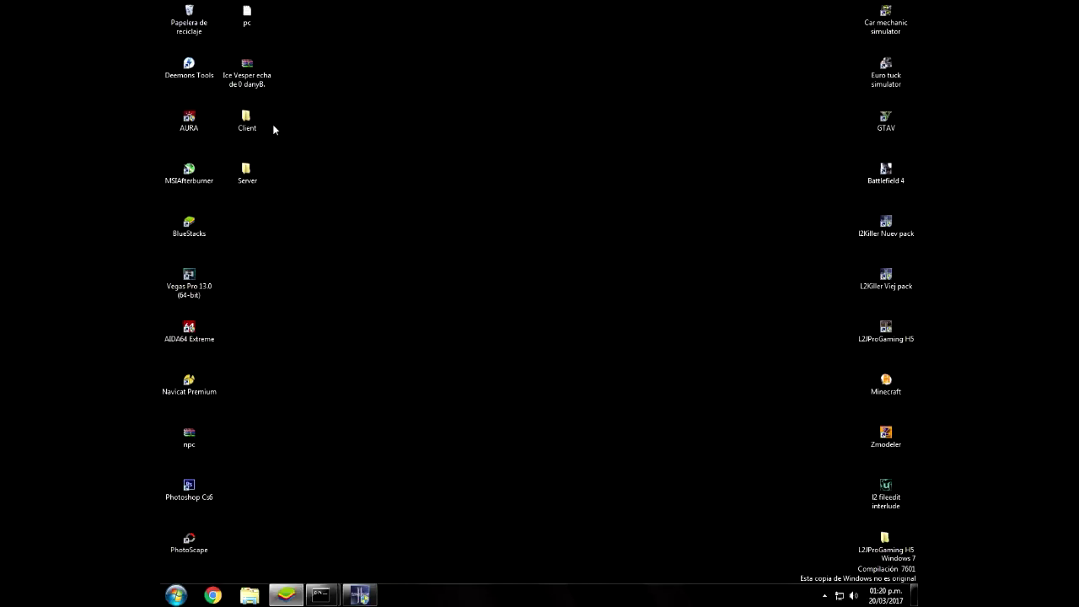
double_click(244, 122)
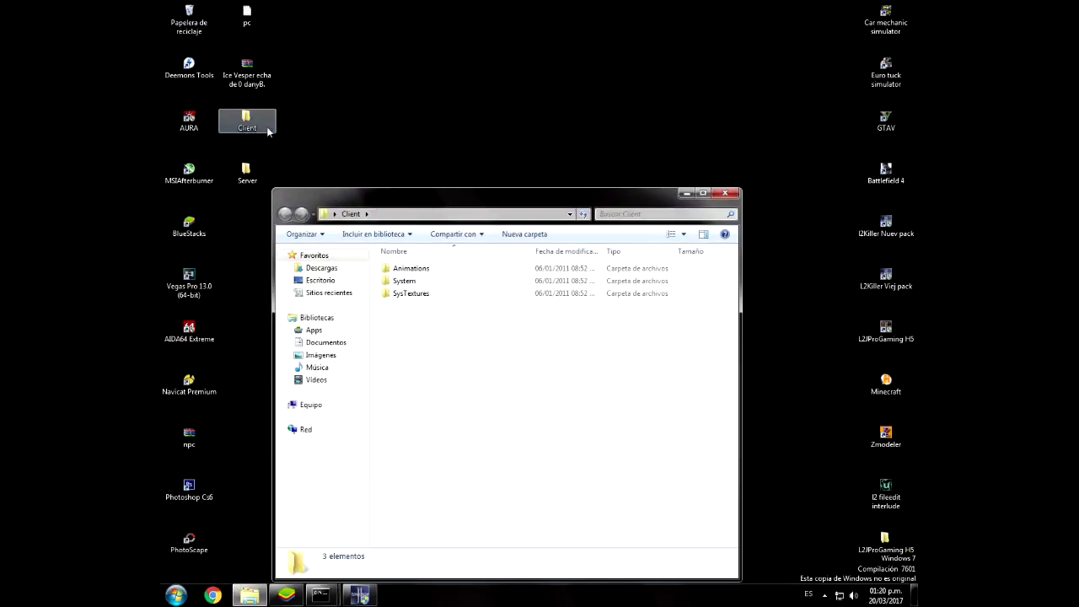
double_click(404, 280)
double_click(408, 282)
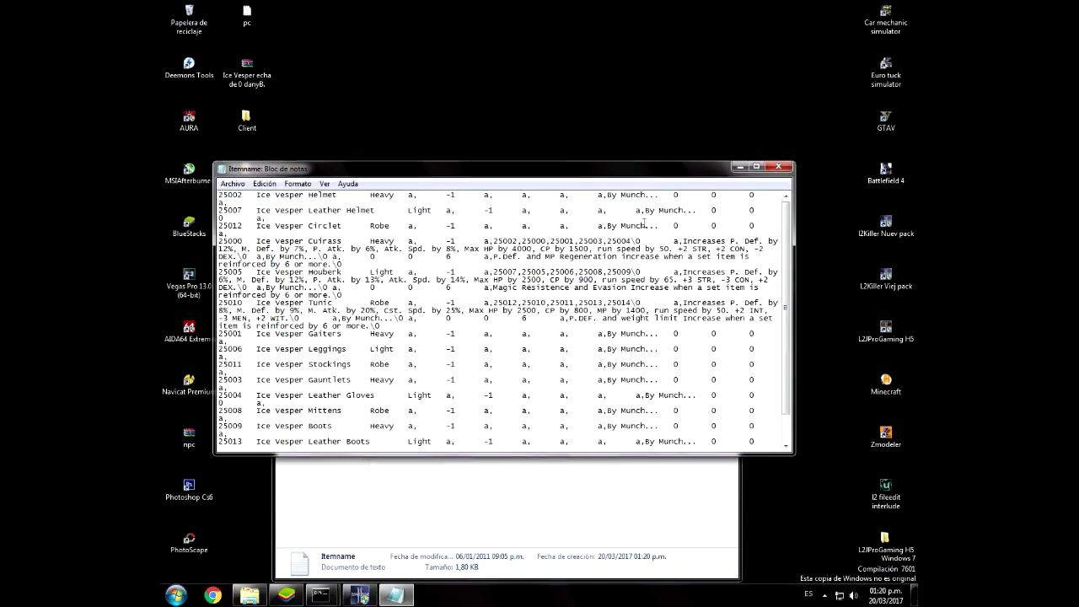
left_click(787, 166)
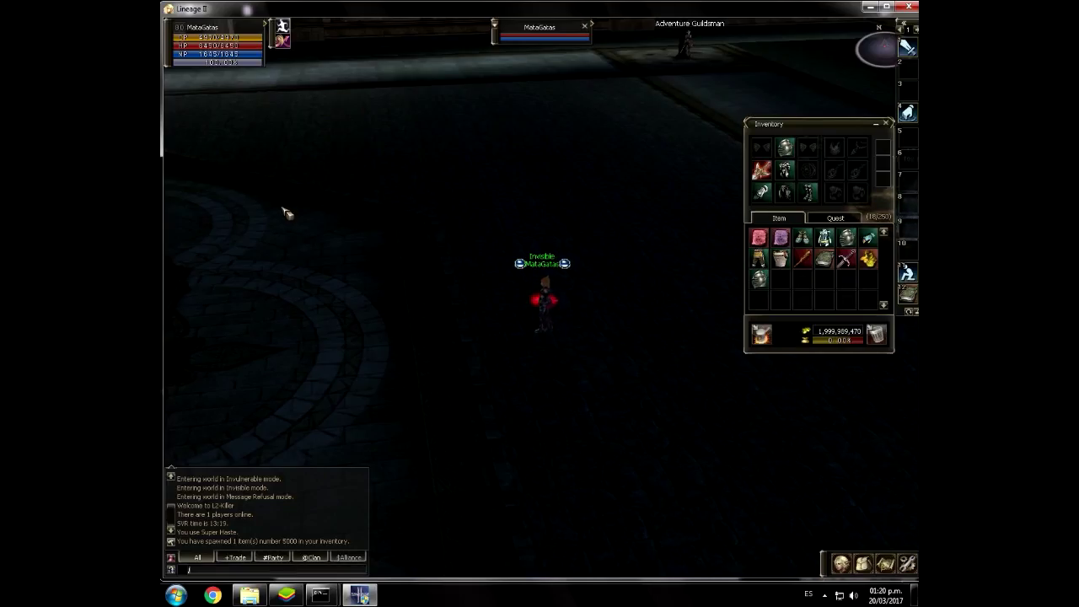
Step: Spawn item 25005 through the admin panel's QuickBox
key("Return")
left_click(239, 122)
type("25005")
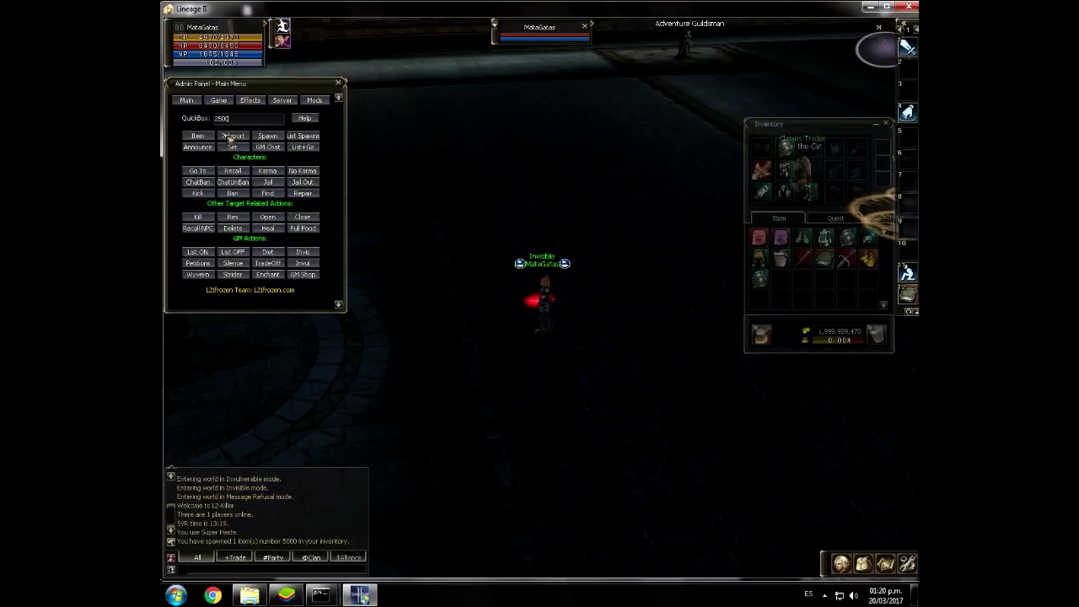
left_click(208, 140)
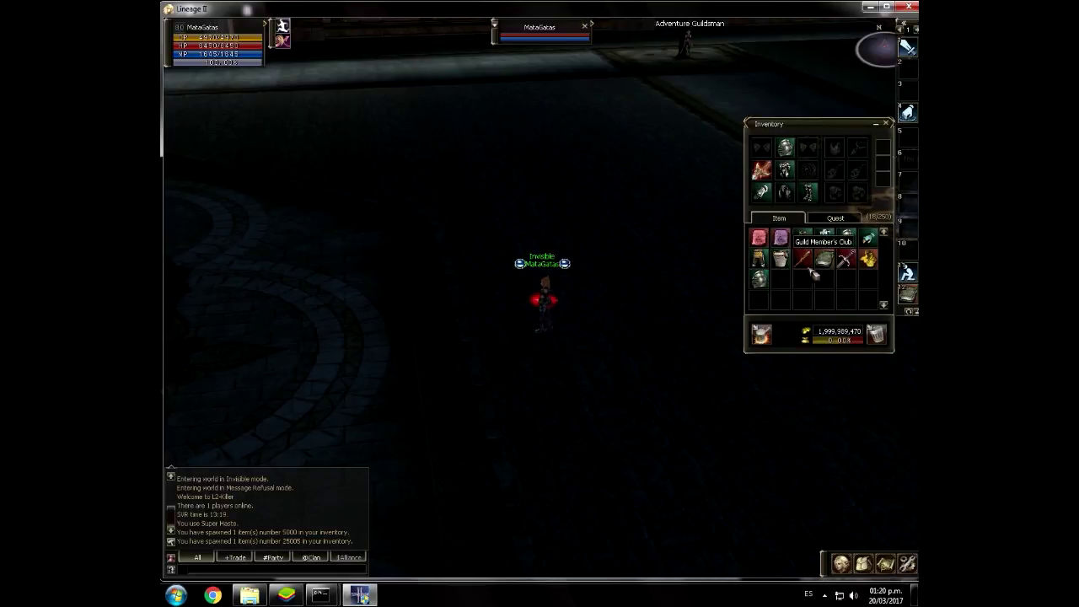
Step: Rotate the camera, minimize the Android emulator and bring back the Client System folder
left_click_drag(605, 289, 761, 282)
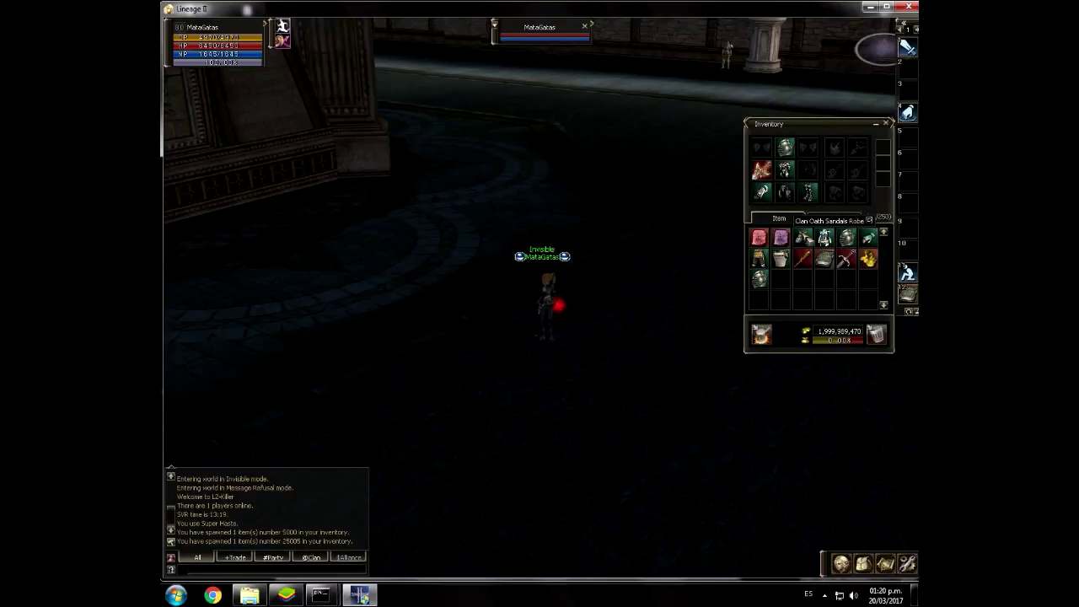
left_click_drag(675, 286, 472, 405)
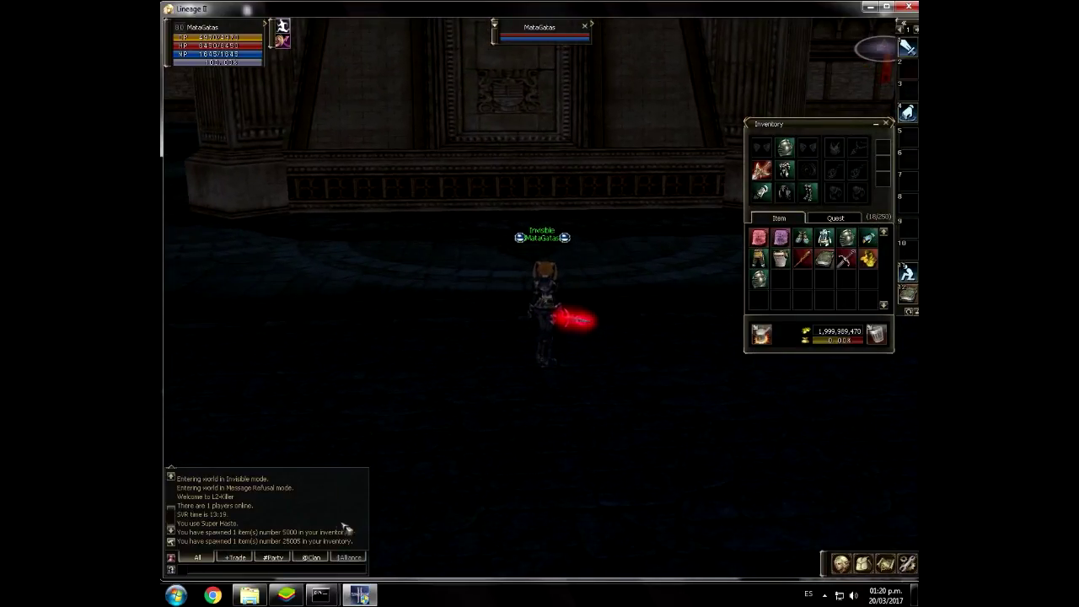
left_click(281, 595)
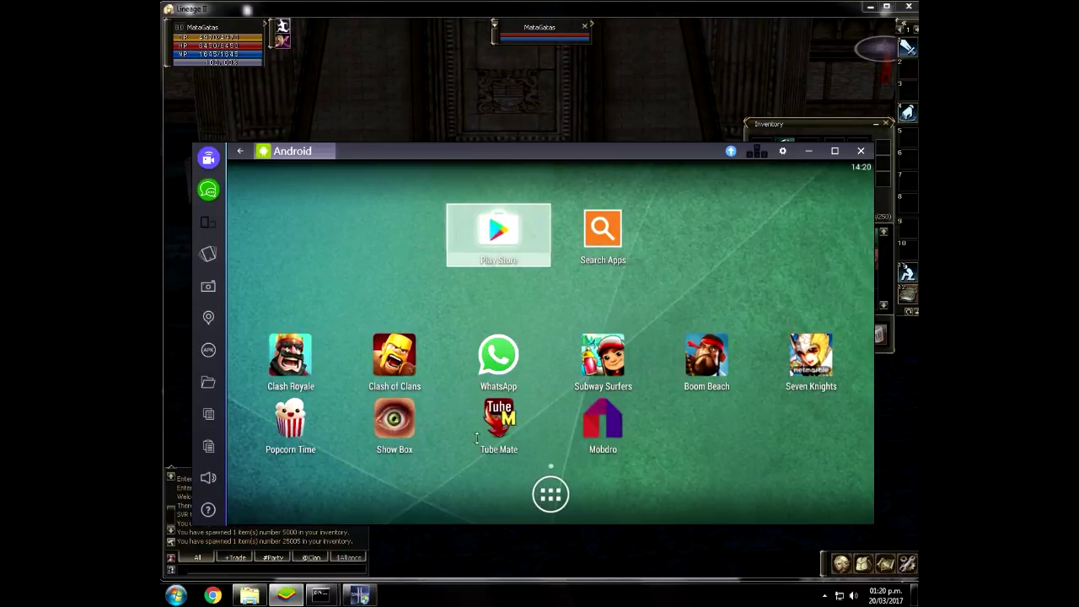
left_click(807, 152)
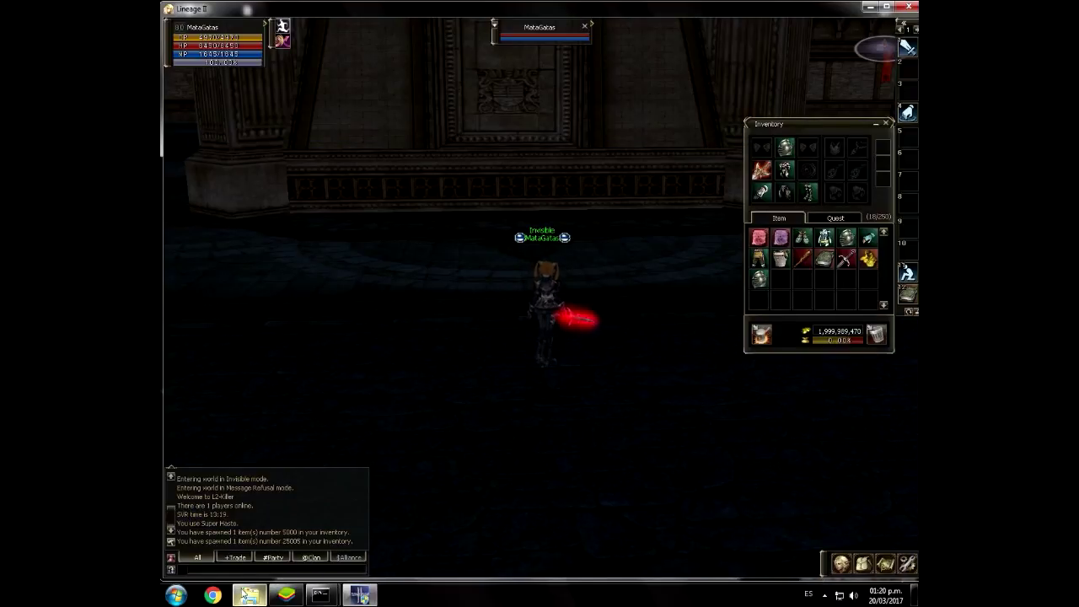
left_click(246, 596)
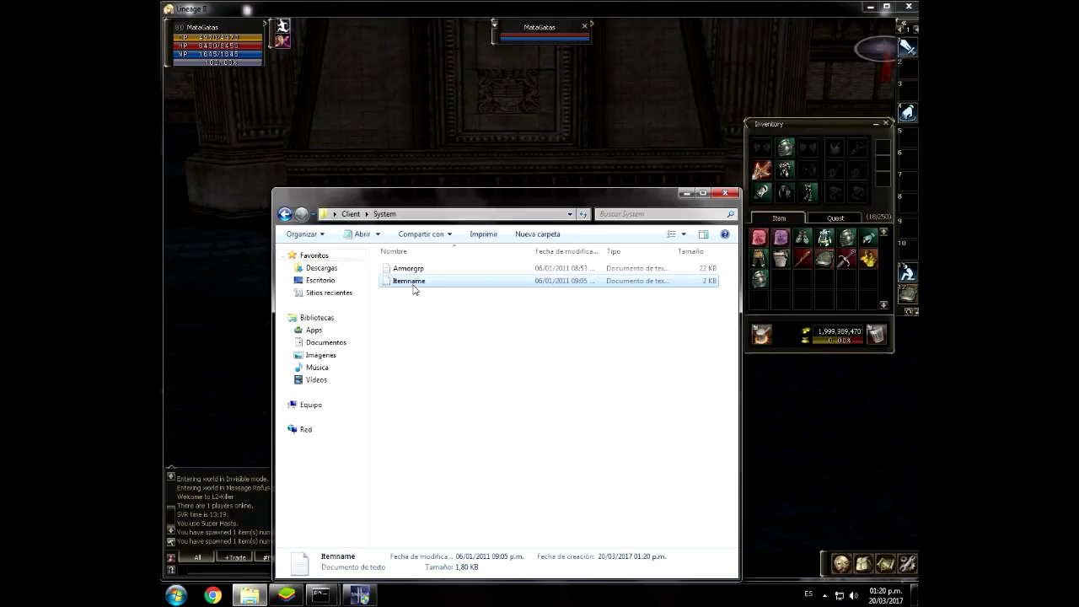
Step: Read the Ice Vesper IDs through 25014 in Itemname, then reopen the game's admin panel with //admin
double_click(412, 282)
scroll(350, 361, "down", 2)
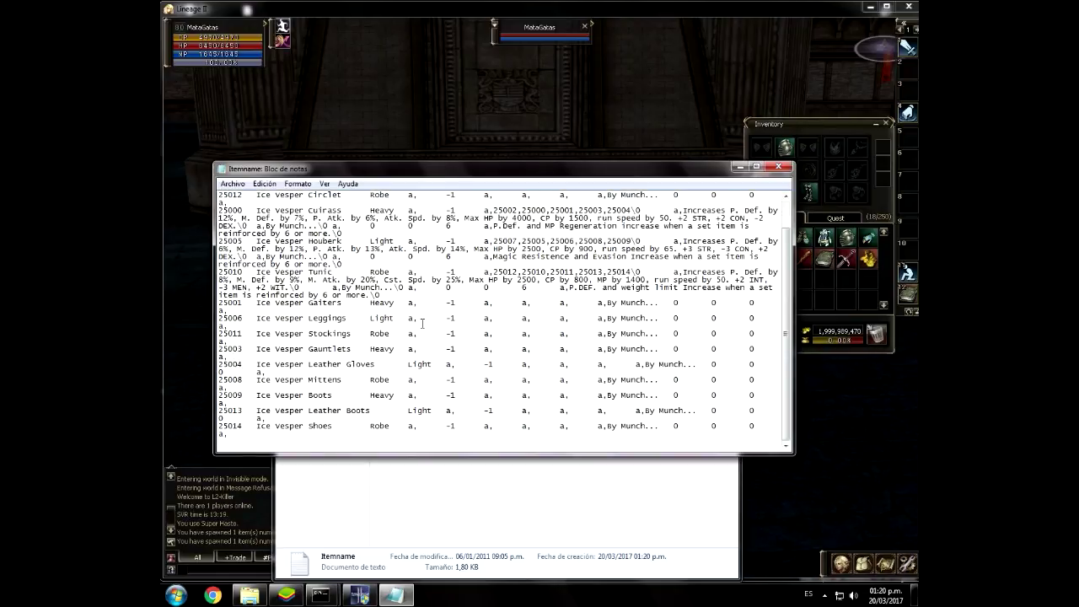
left_click(371, 138)
type("//admin")
key("Return")
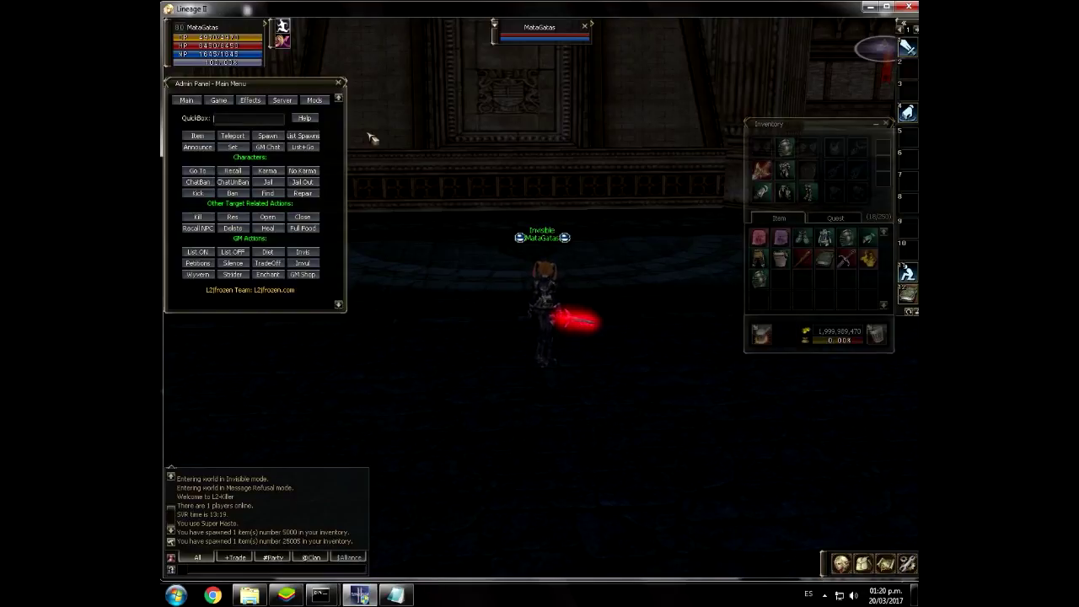
Step: Create item 25004 from the admin item creation page and check the inventory
left_click(199, 137)
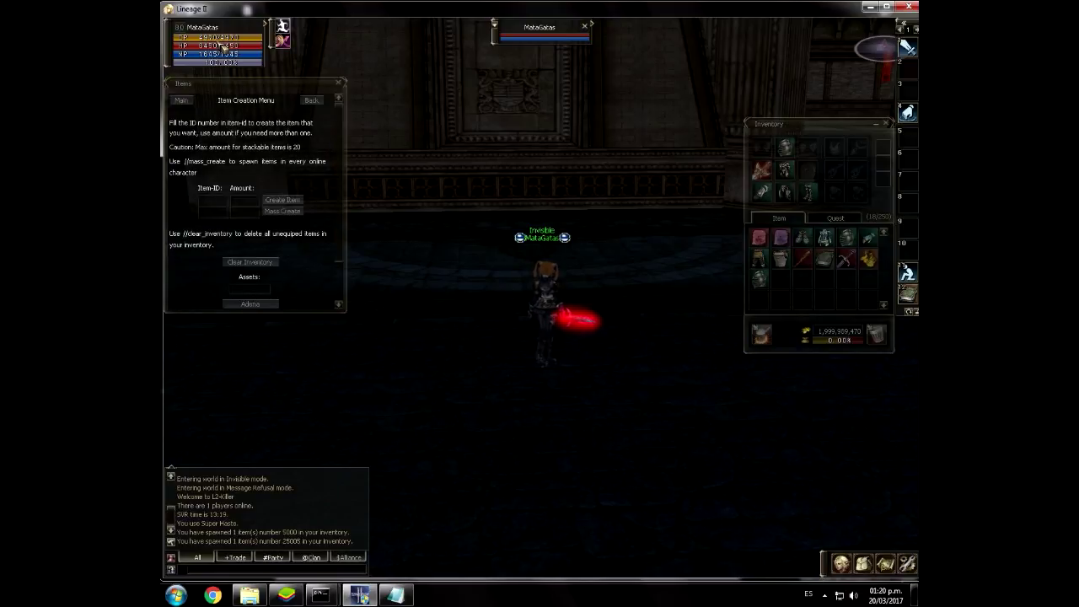
left_click(221, 201)
type("25004")
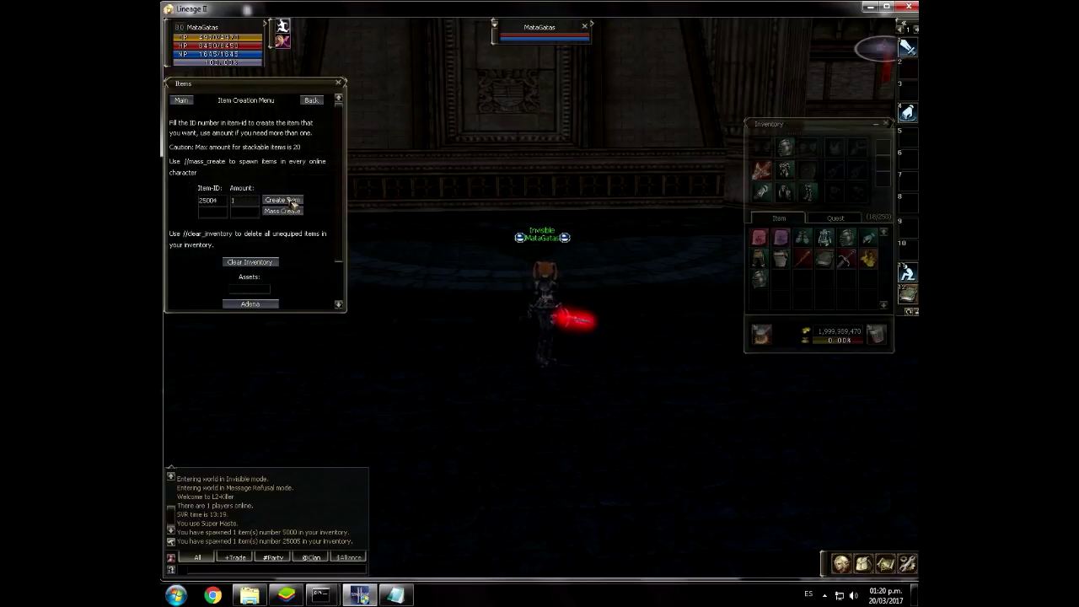
left_click(293, 203)
left_click(833, 220)
left_click(788, 219)
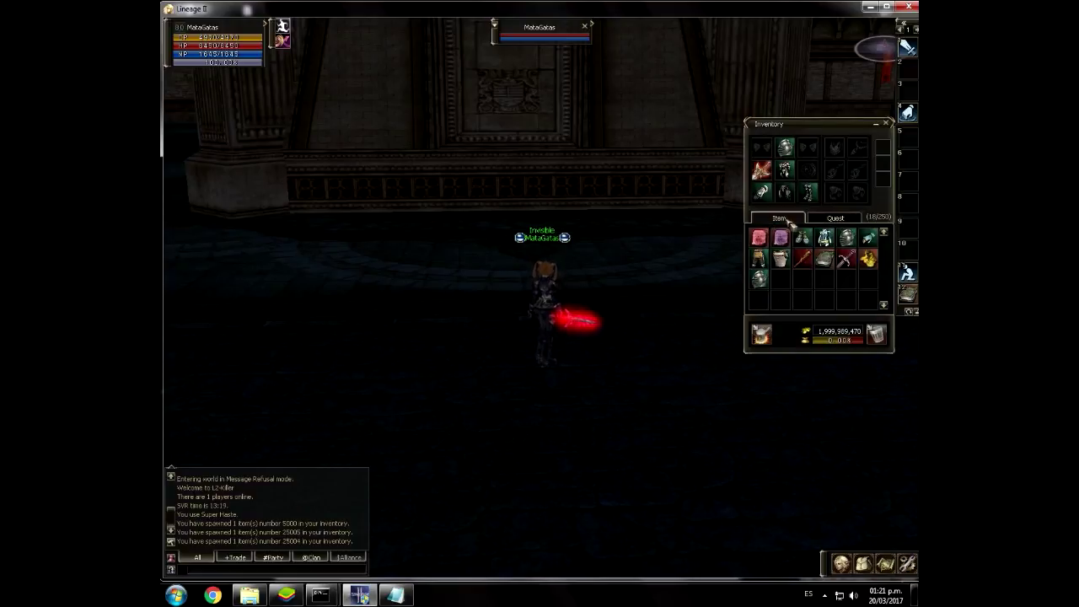
key("Escape")
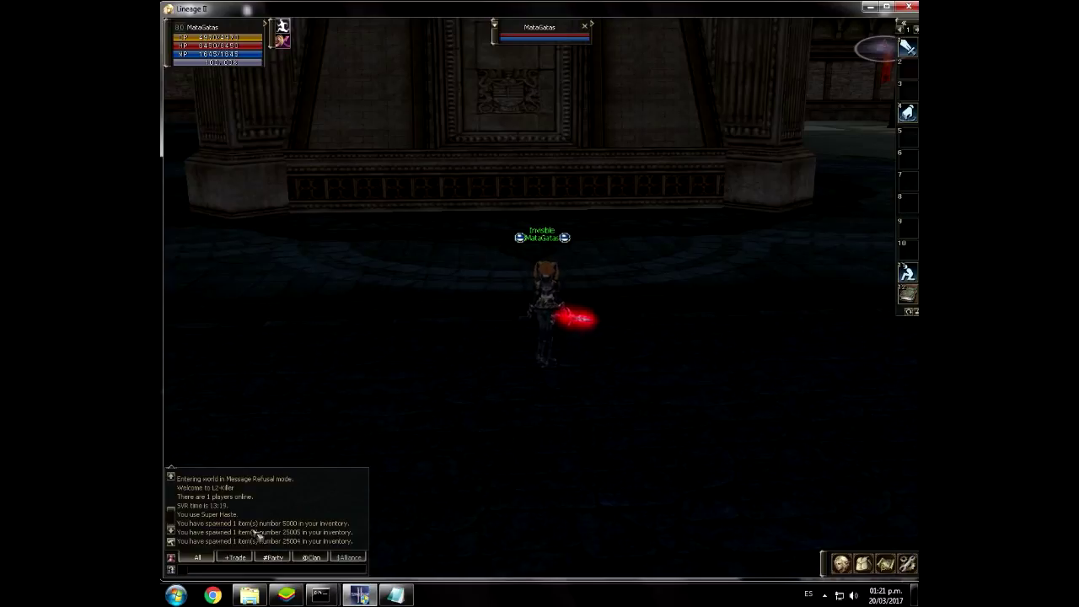
Step: Restart to character selection, go back to the login screen and close the game window
key("alt+x")
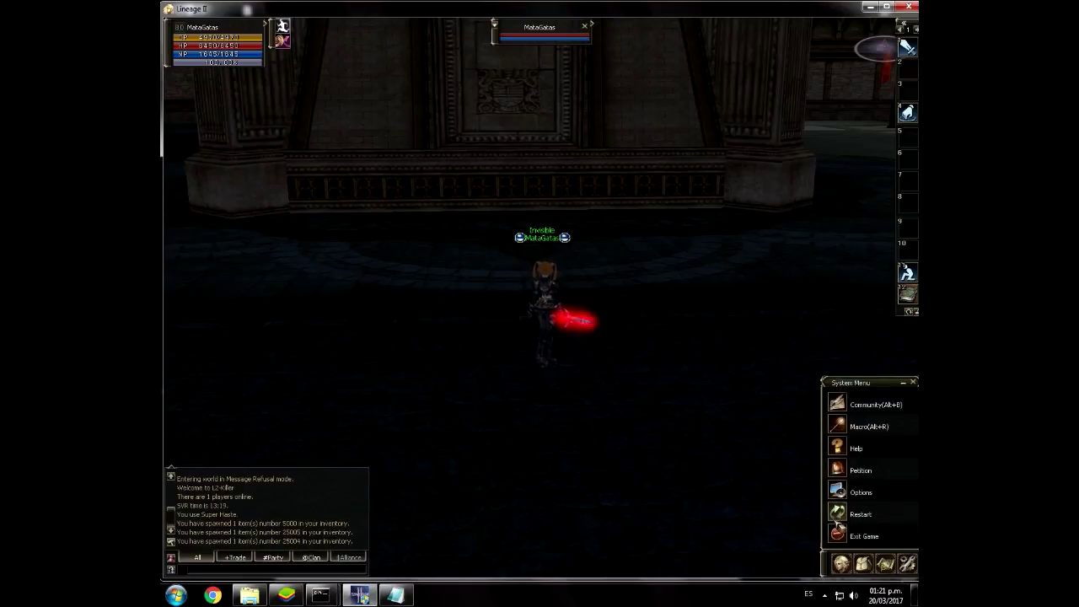
left_click(837, 521)
left_click(519, 325)
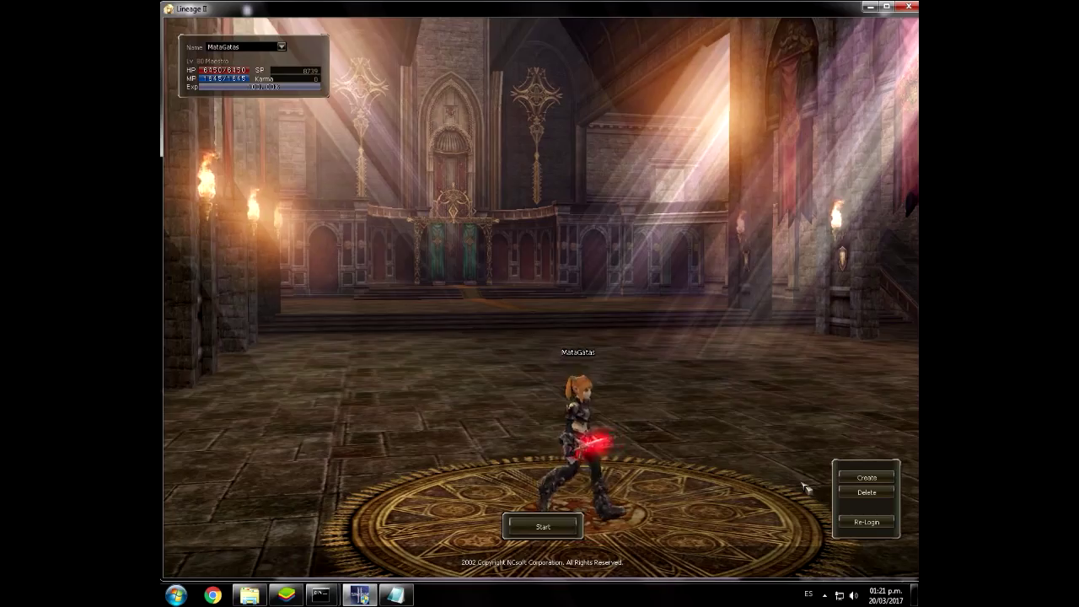
left_click(866, 524)
left_click(866, 528)
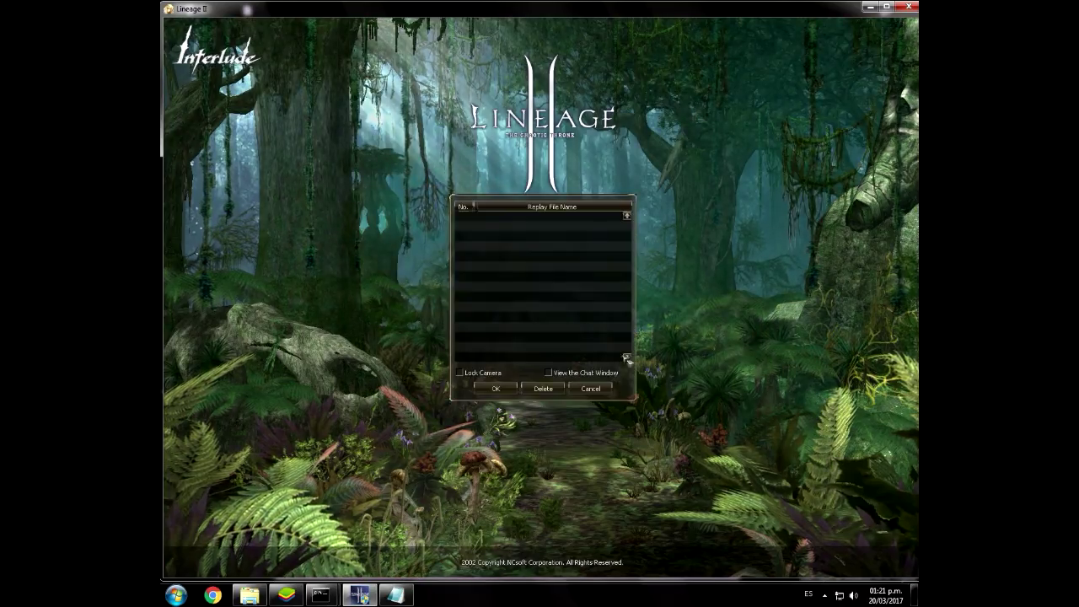
left_click(579, 389)
left_click(573, 316)
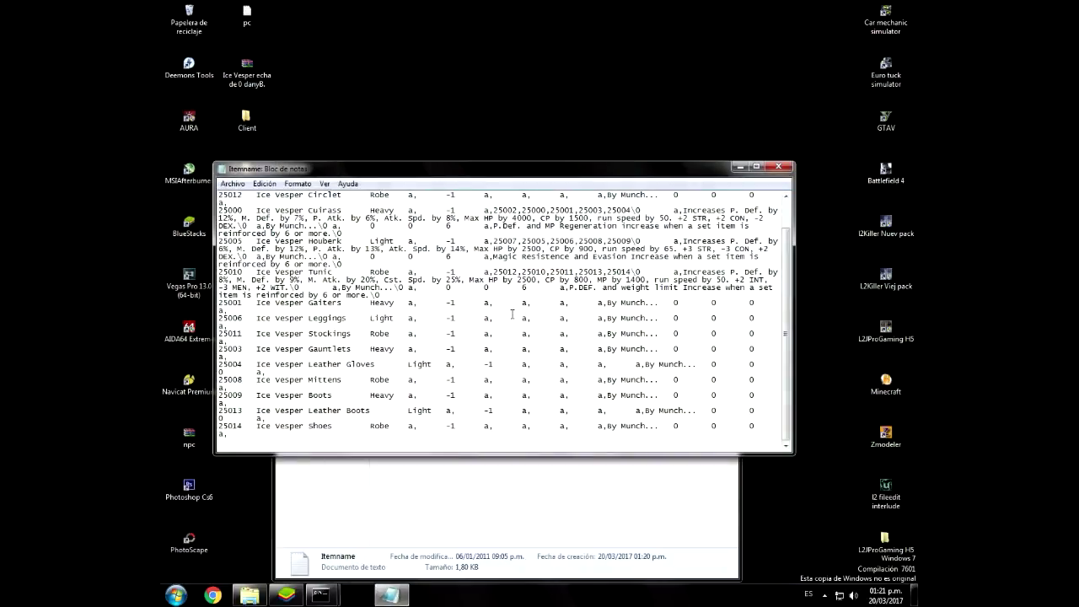
Step: Launch l2 from D:\Lineage y servidor\Lineage 2 Interlude\systemkillernuev, approving the administrator prompt
left_click(737, 168)
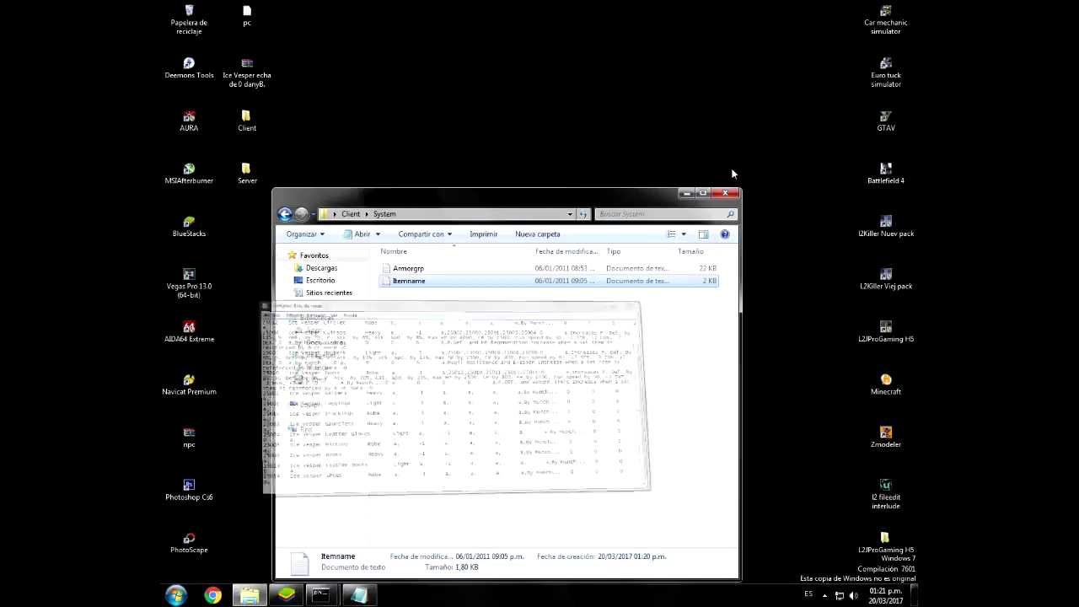
left_click(316, 411)
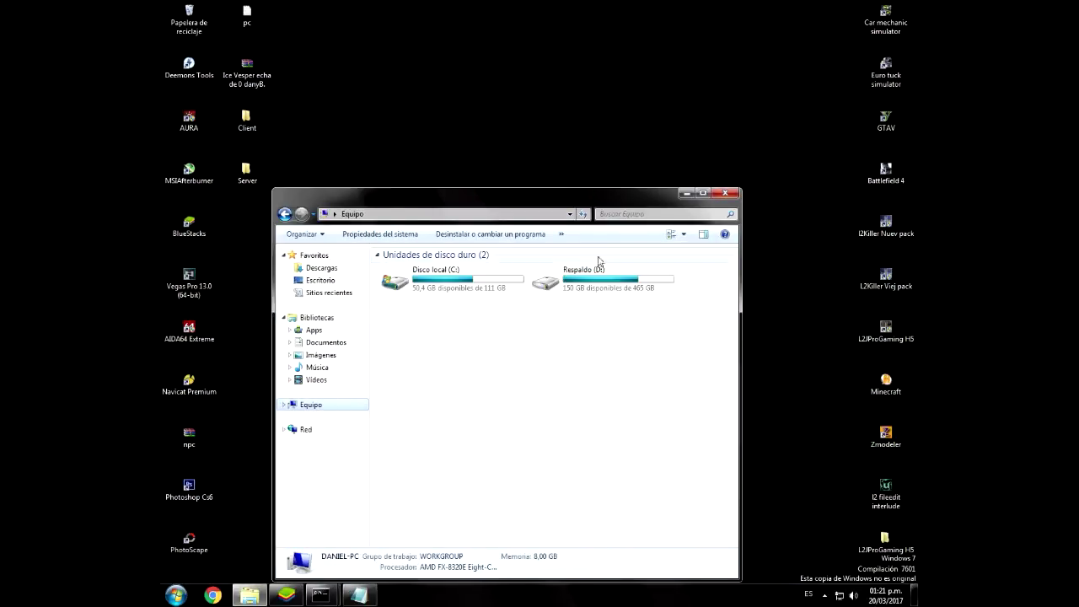
double_click(557, 268)
double_click(434, 270)
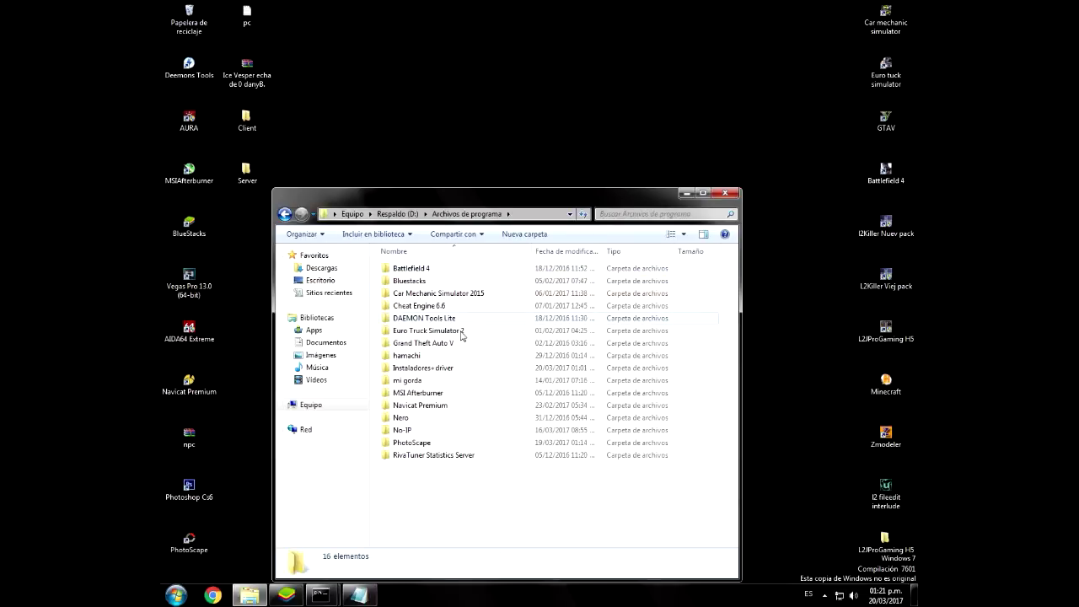
key("BackSpace")
double_click(425, 287)
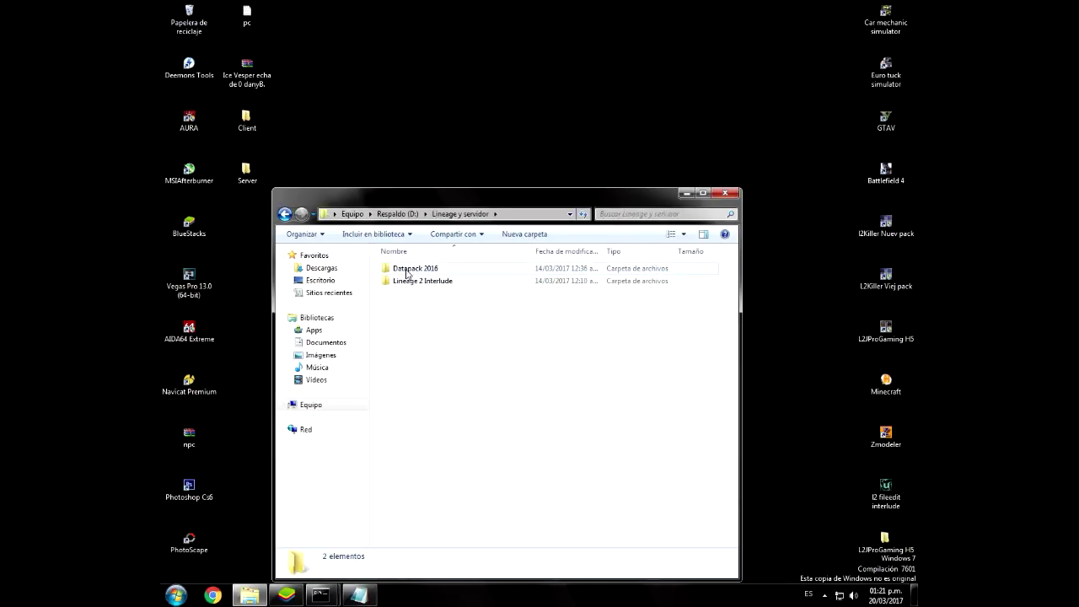
double_click(410, 281)
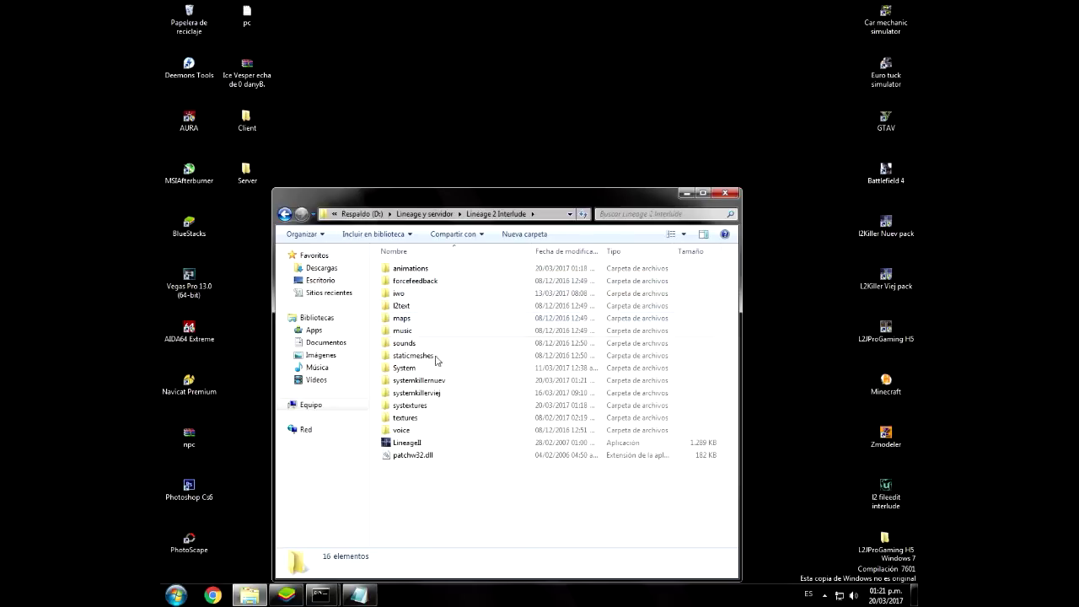
double_click(432, 386)
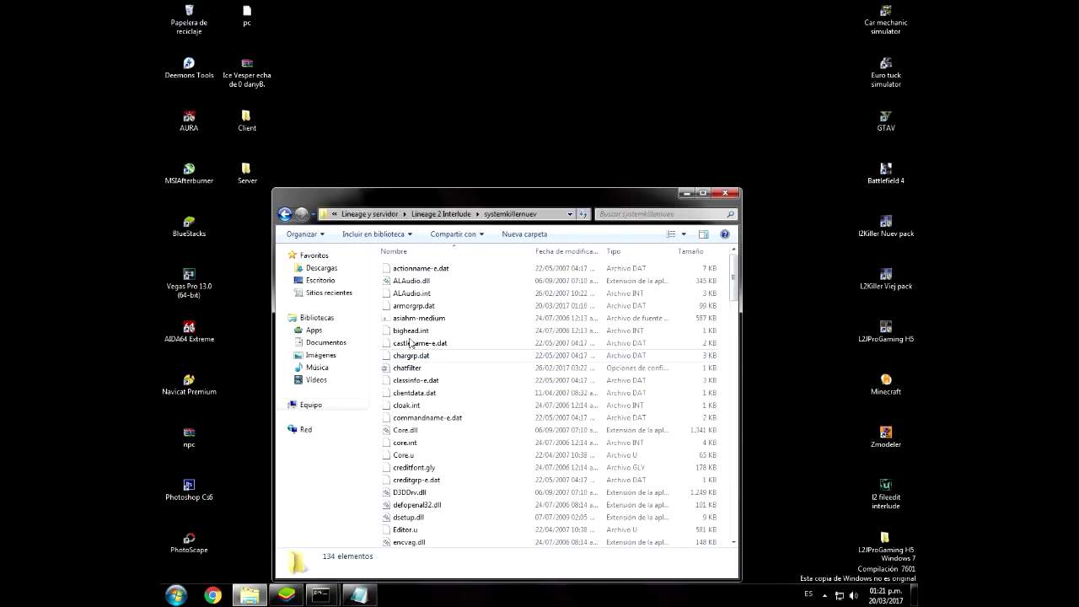
key("l")
double_click(396, 264)
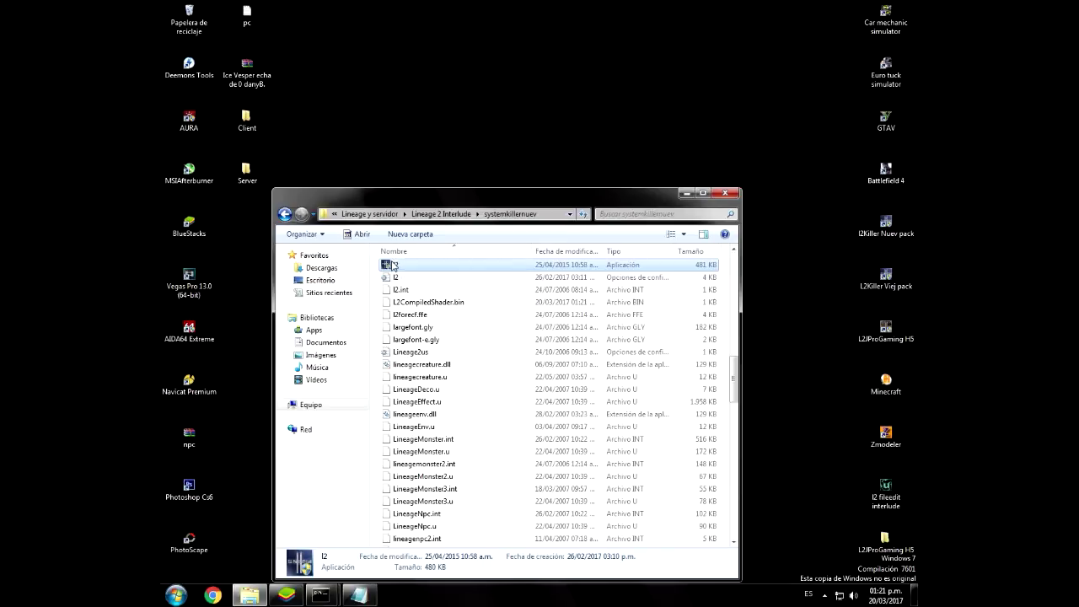
key("Return")
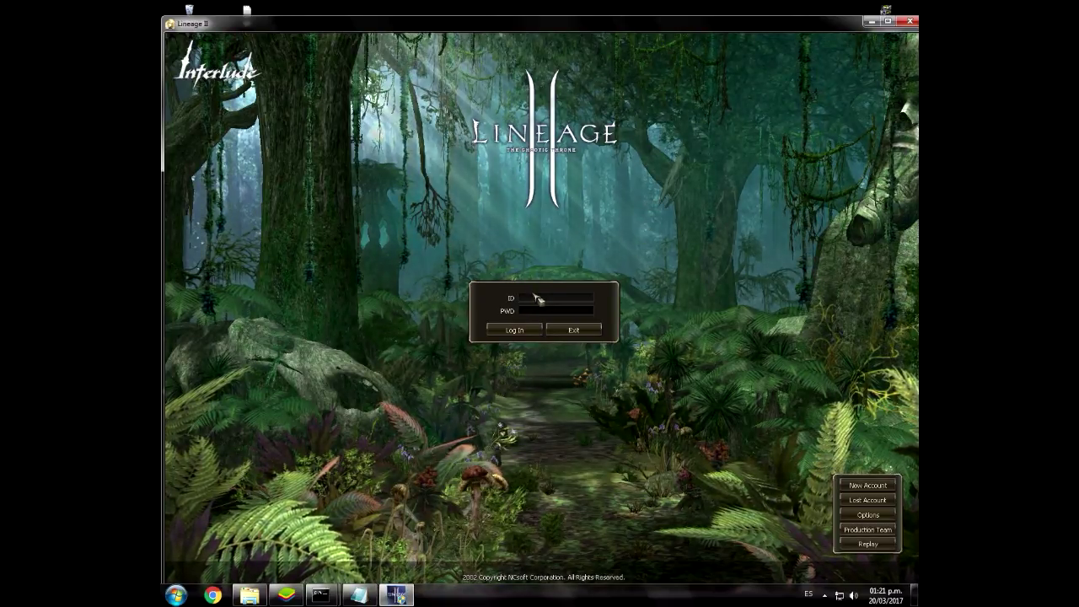
Step: Log in with the account ID and password, accept the agreement and connect to L2-Killer x75
type("admin")
key("Tab")
type("********")
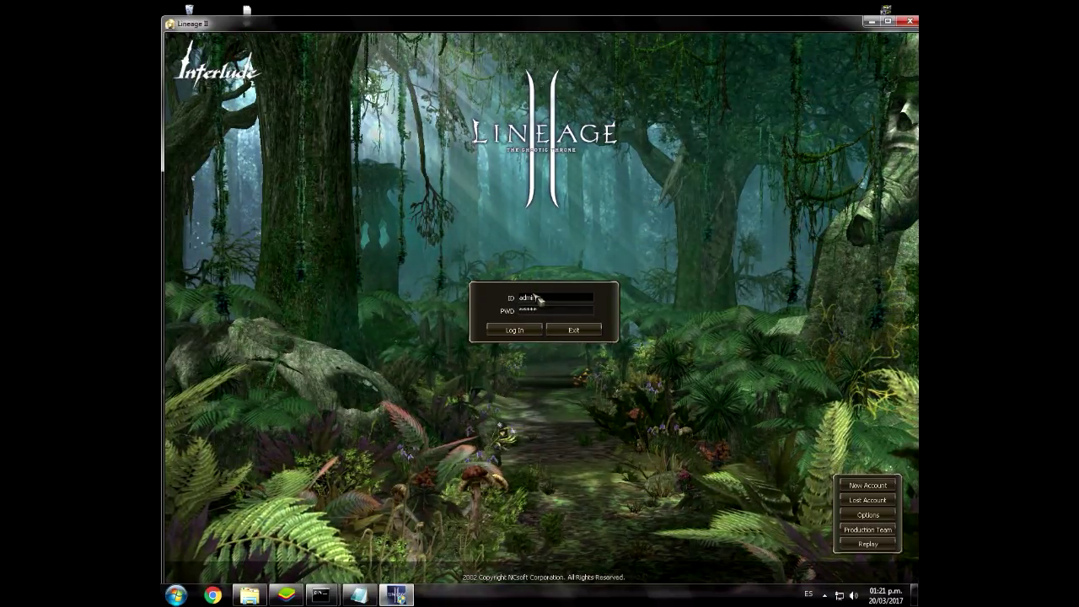
key("Return")
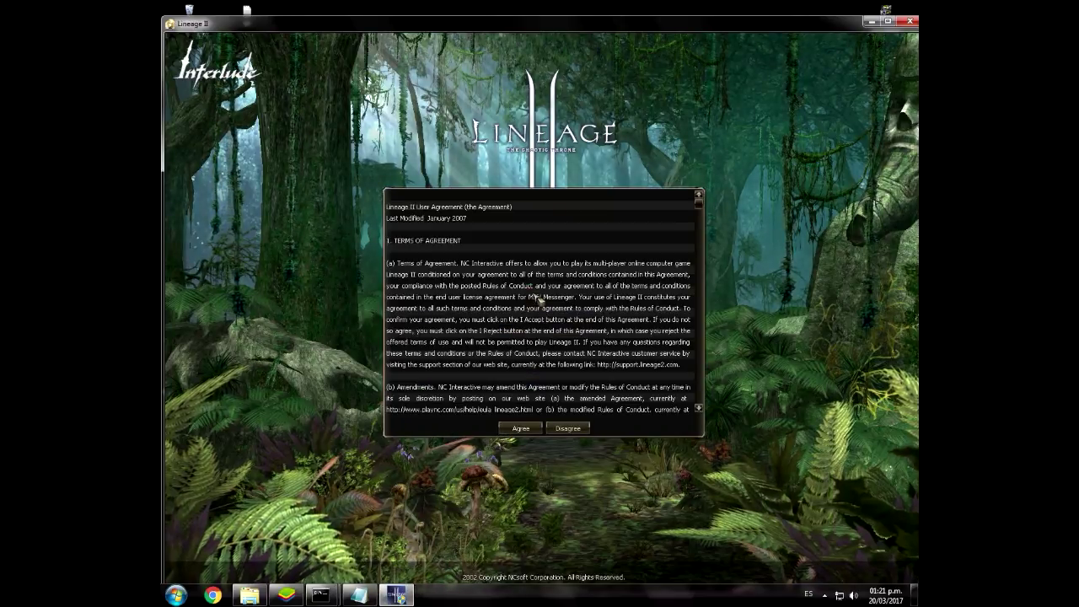
key("Return")
key("Return")
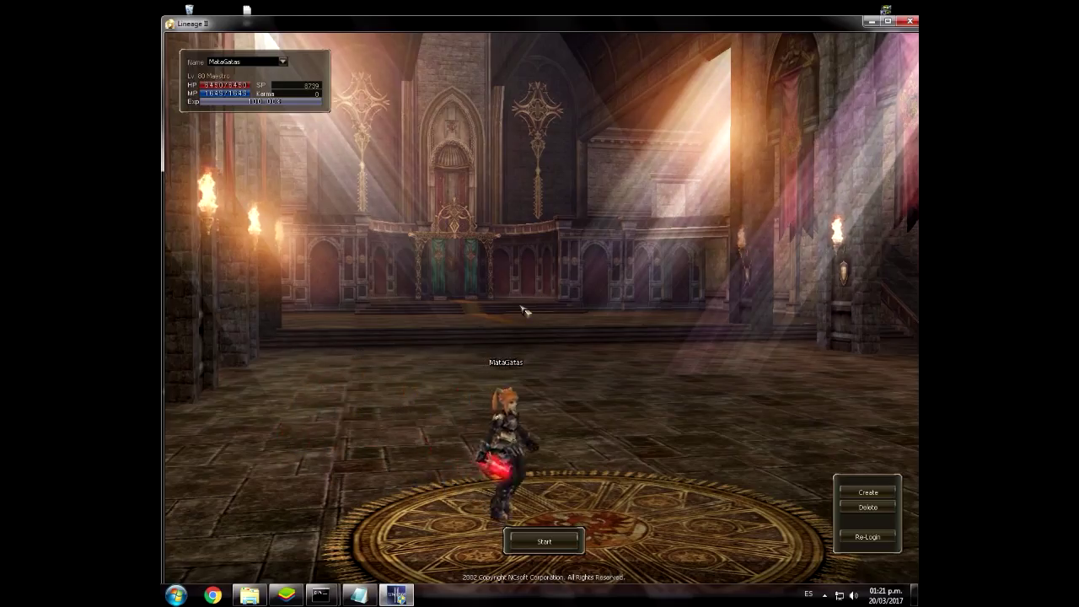
key("Return")
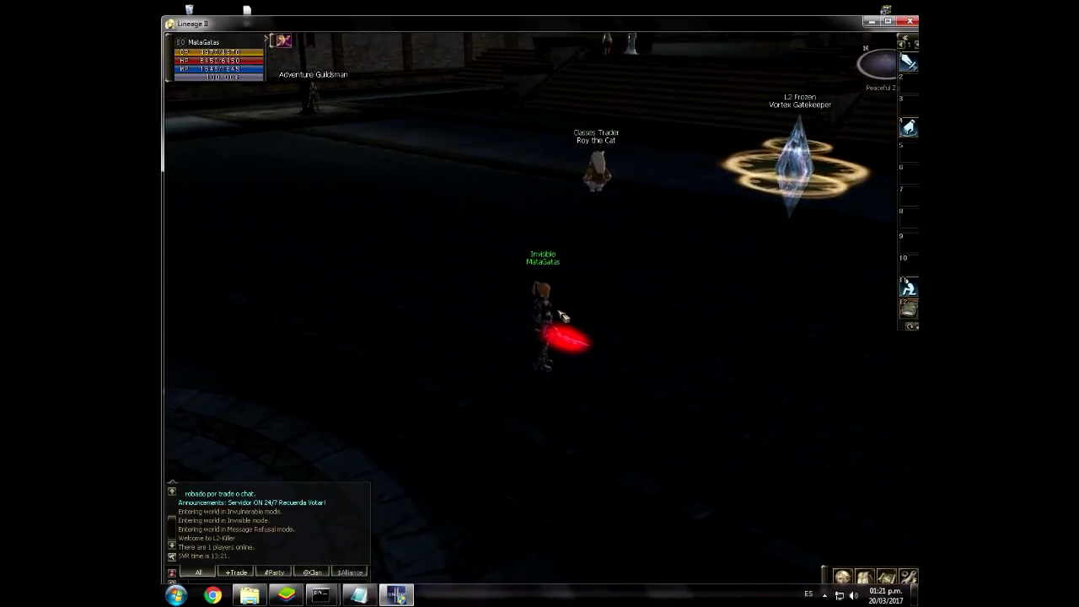
Step: Cast Super Haste with F11 and open the character's inventory
left_click(488, 315)
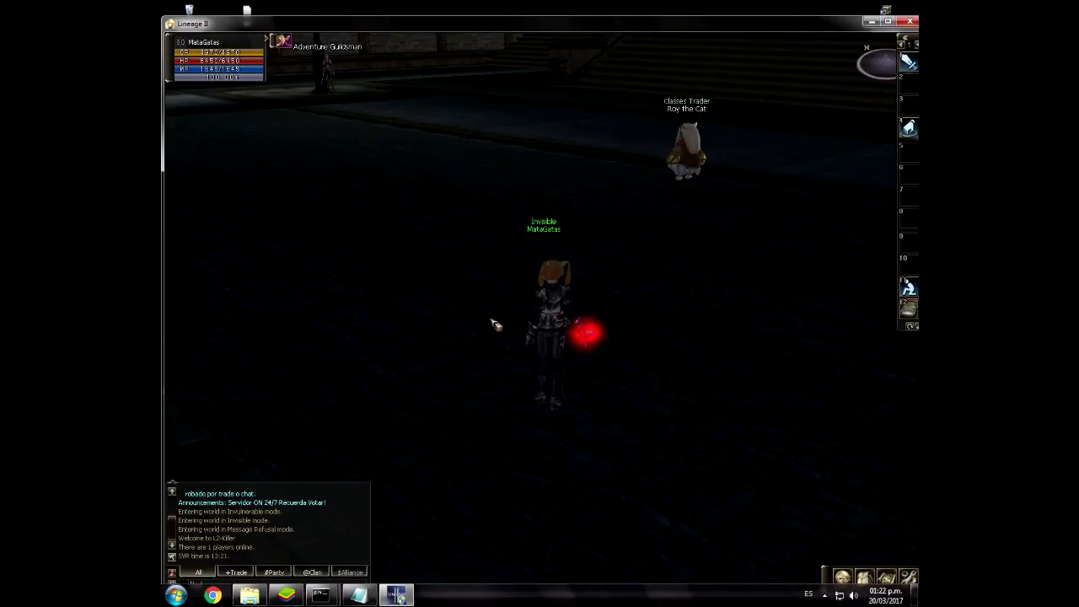
key("F11")
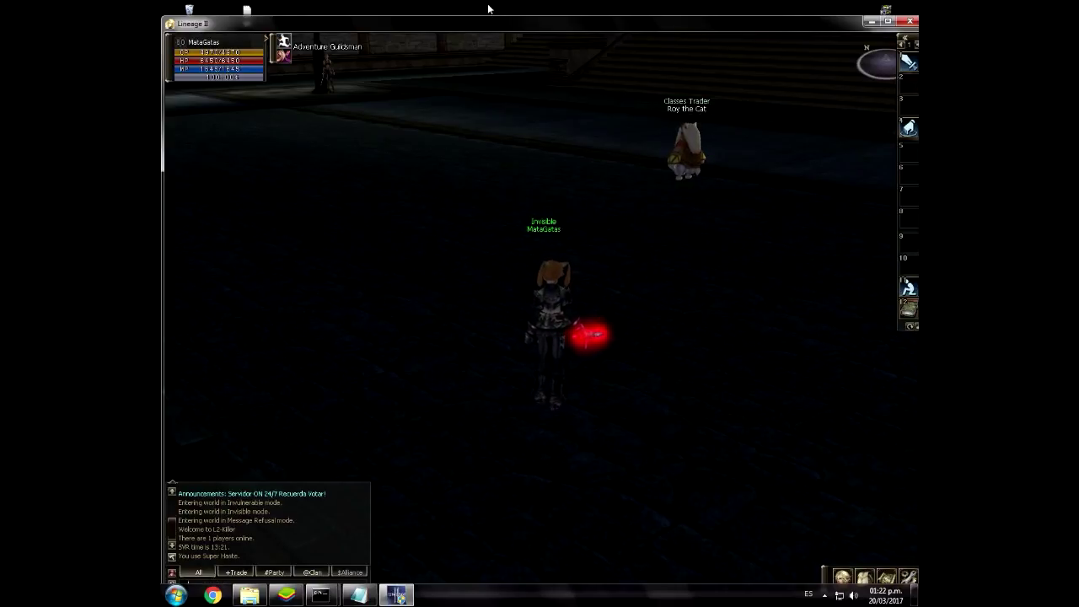
left_click_drag(486, 31, 483, 15)
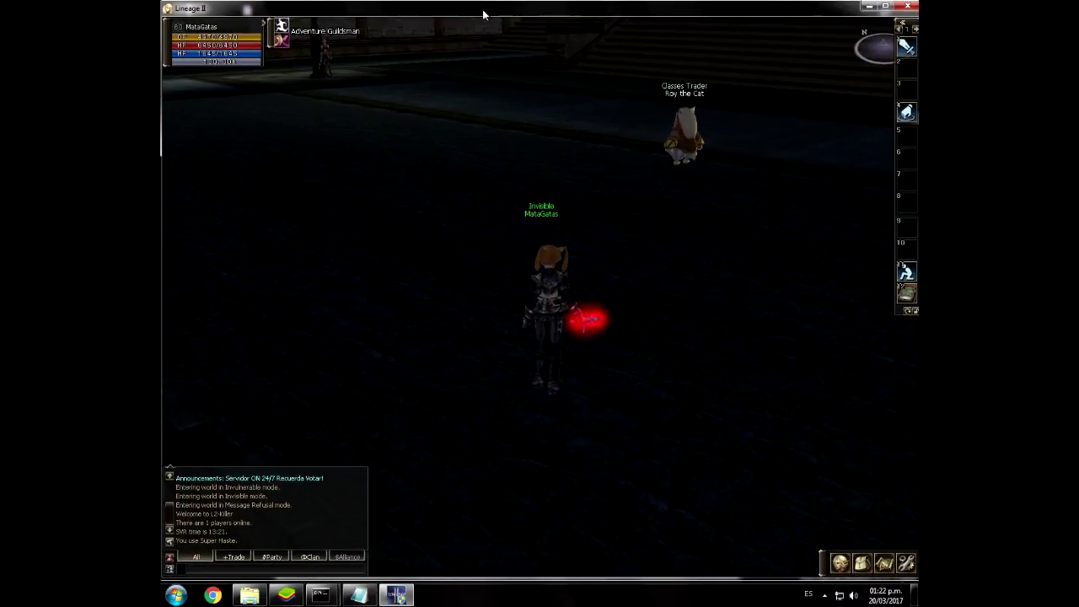
left_click_drag(530, 194, 684, 272)
key("alt+v")
scroll(684, 272, "up", 3)
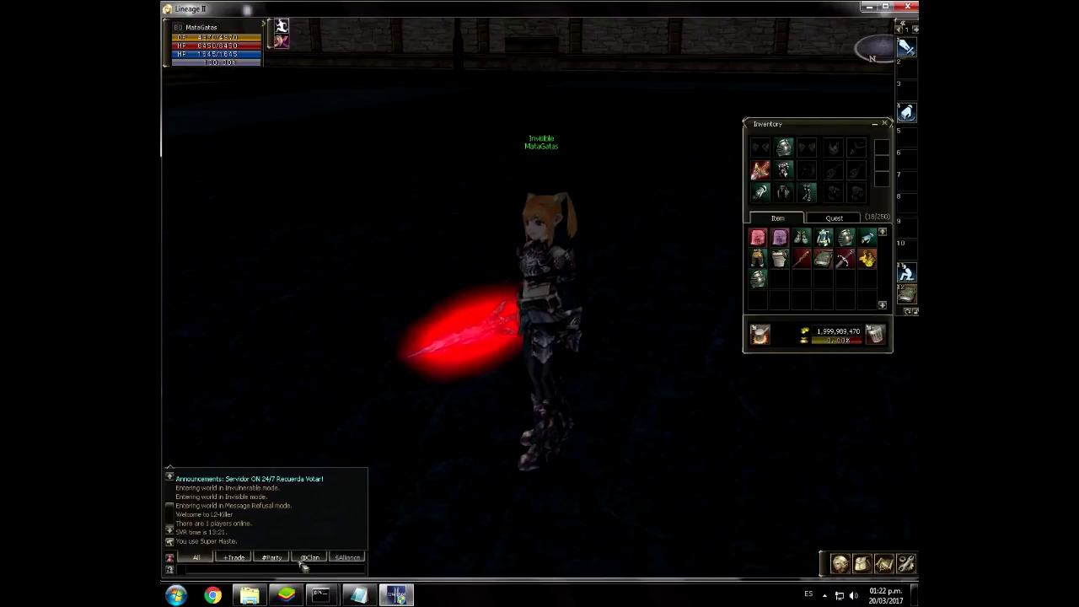
Step: Review the Itemname IDs, then spawn item 24014 on your own character via the F1 admin panel
left_click(359, 595)
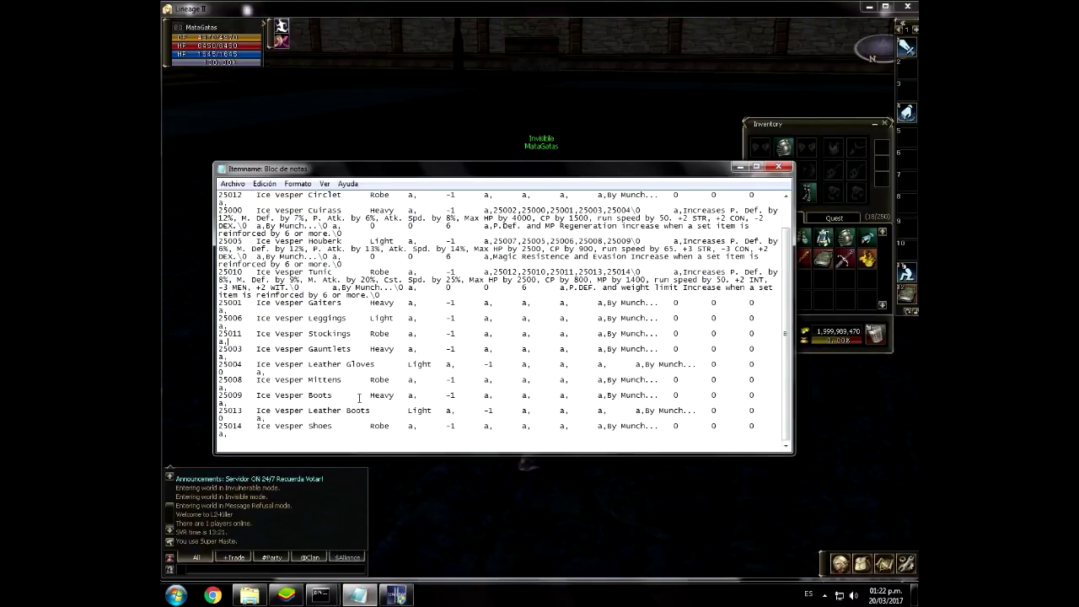
left_click(777, 168)
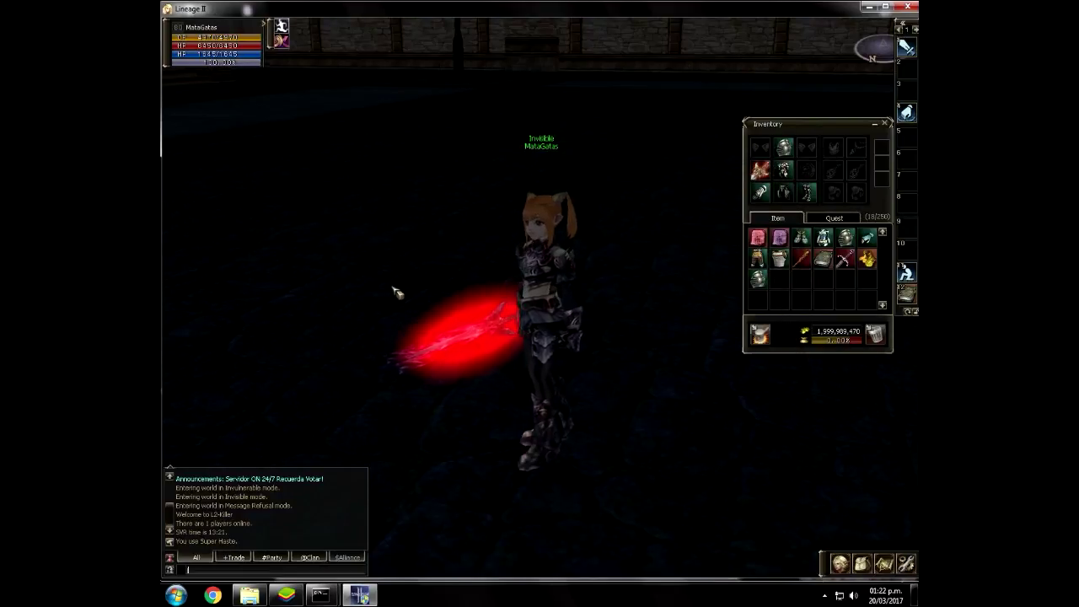
key("F1")
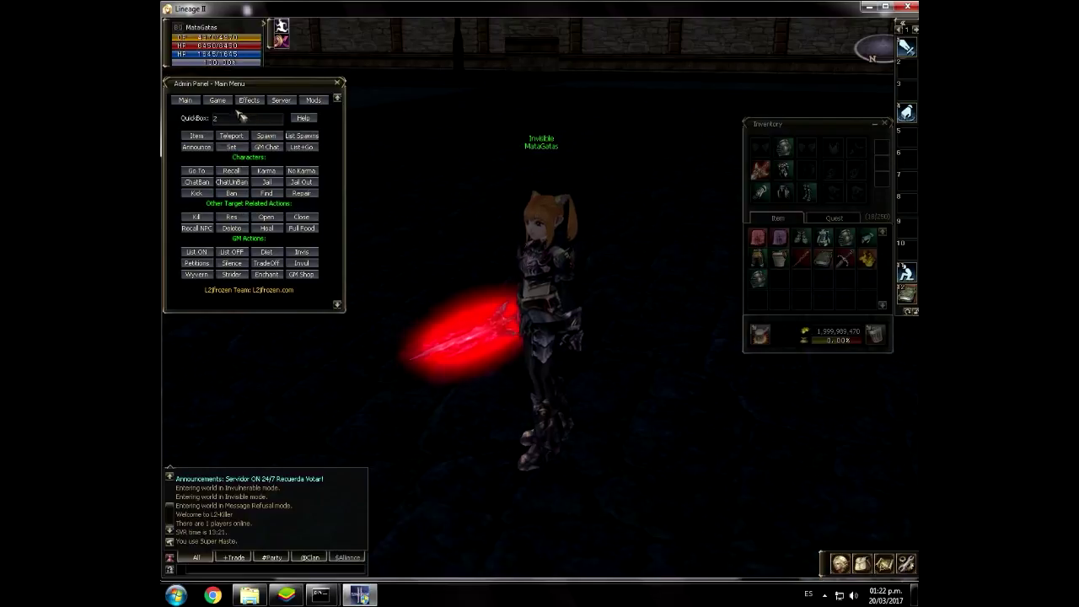
left_click(226, 64)
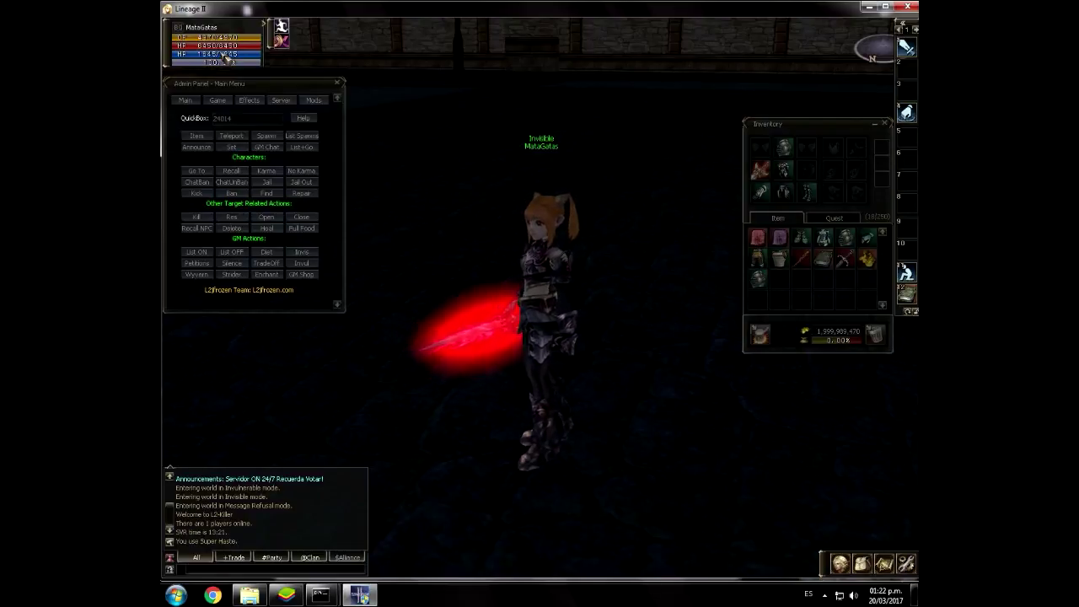
left_click(200, 136)
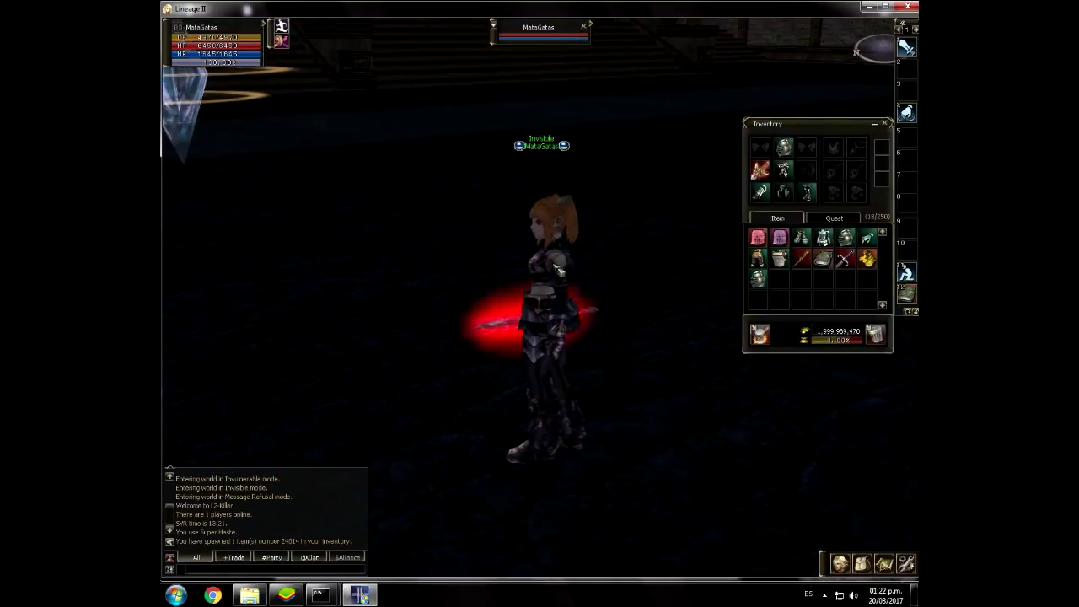
left_click(848, 219)
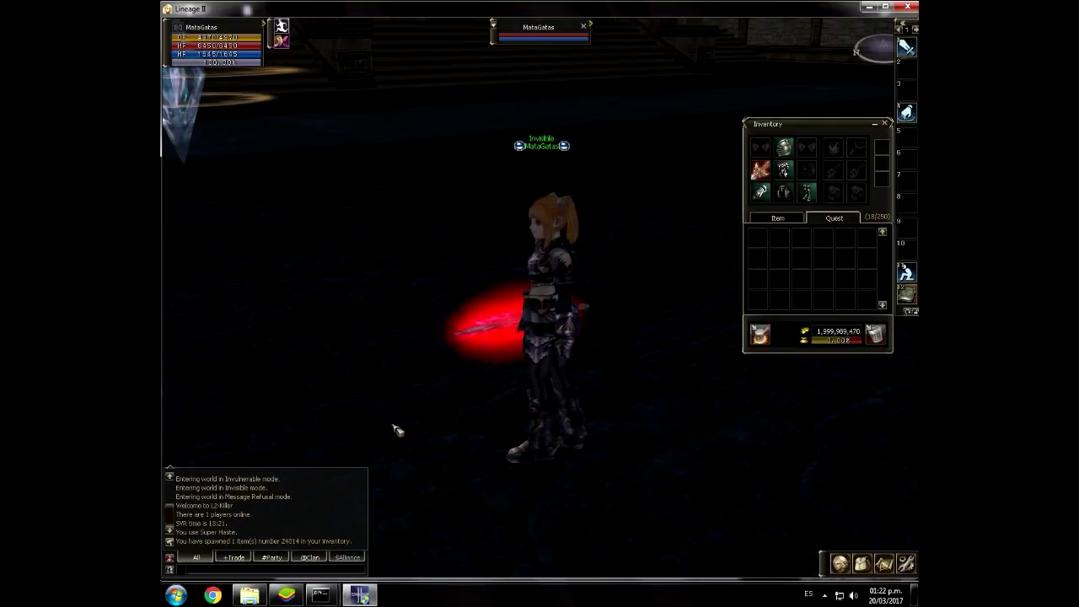
key("super")
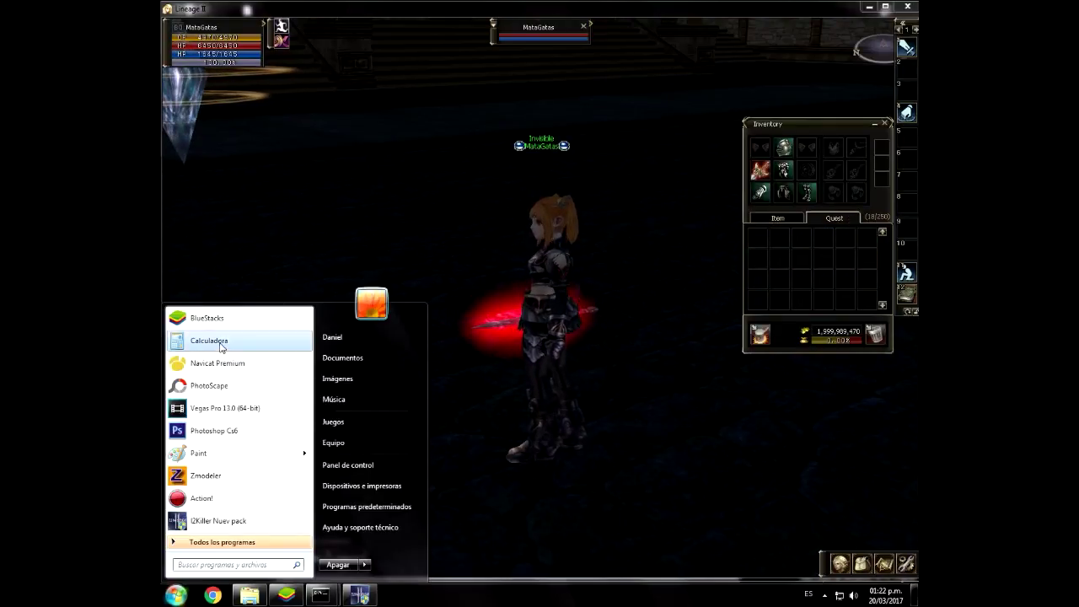
Step: Start Navicat Premium, open localhost and expand l2jdb, selecting the accounts table
left_click(215, 362)
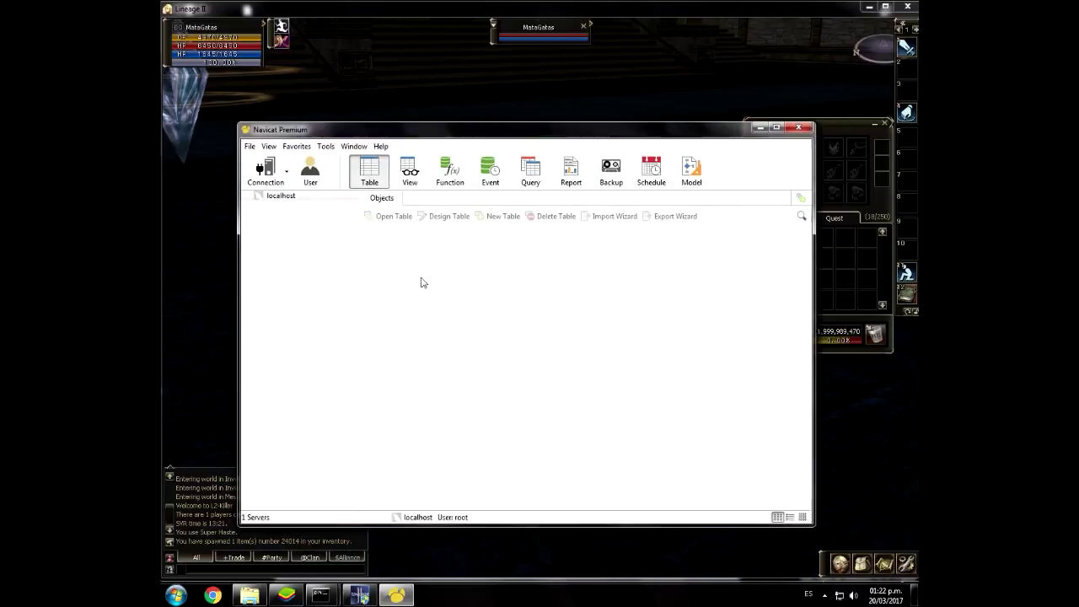
double_click(293, 197)
double_click(286, 218)
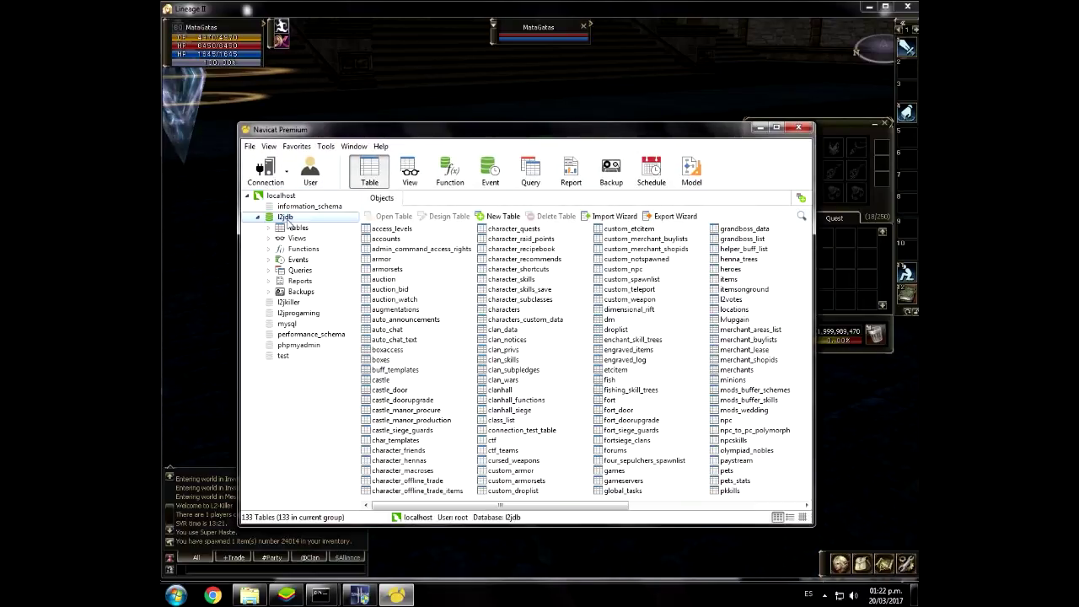
left_click(387, 238)
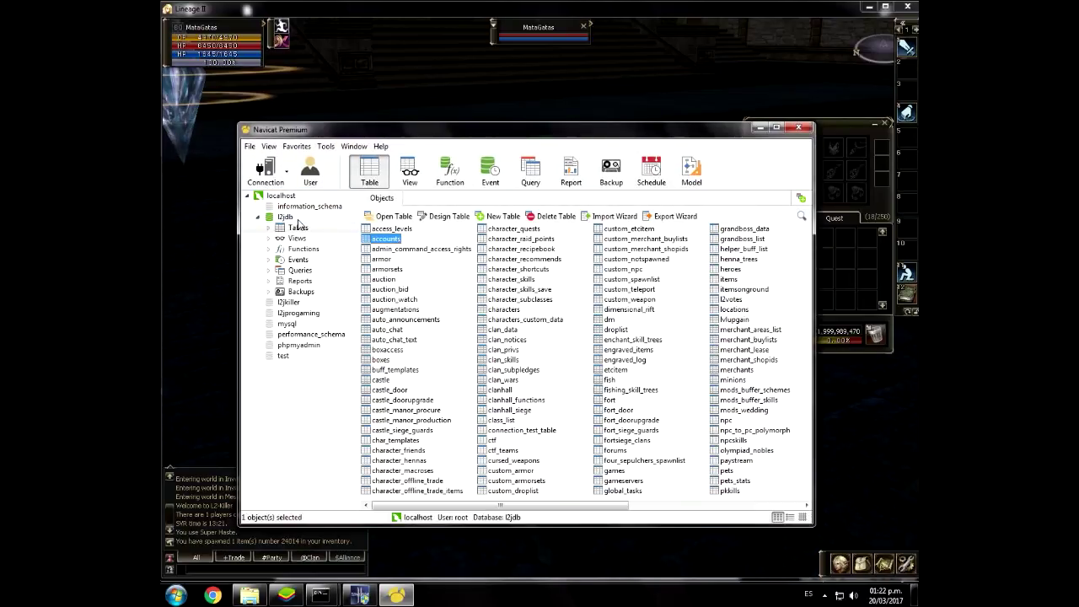